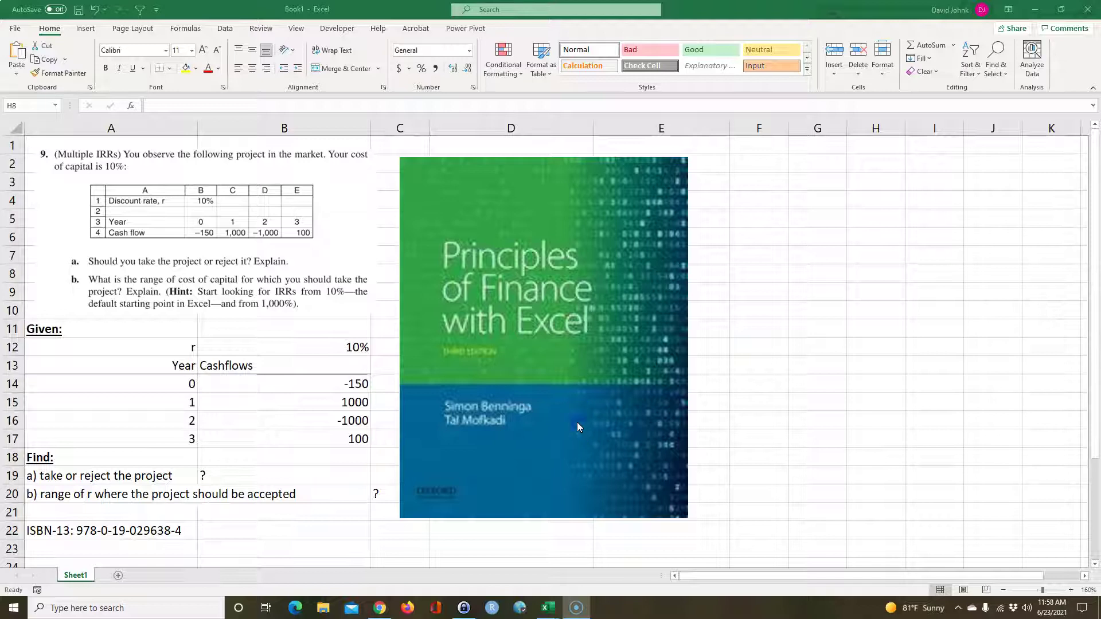
Drag the book cover picture out to columns N–Q, then return to the ISBN line near A22.
{"action": "left_click", "coordinate": [554, 372]}
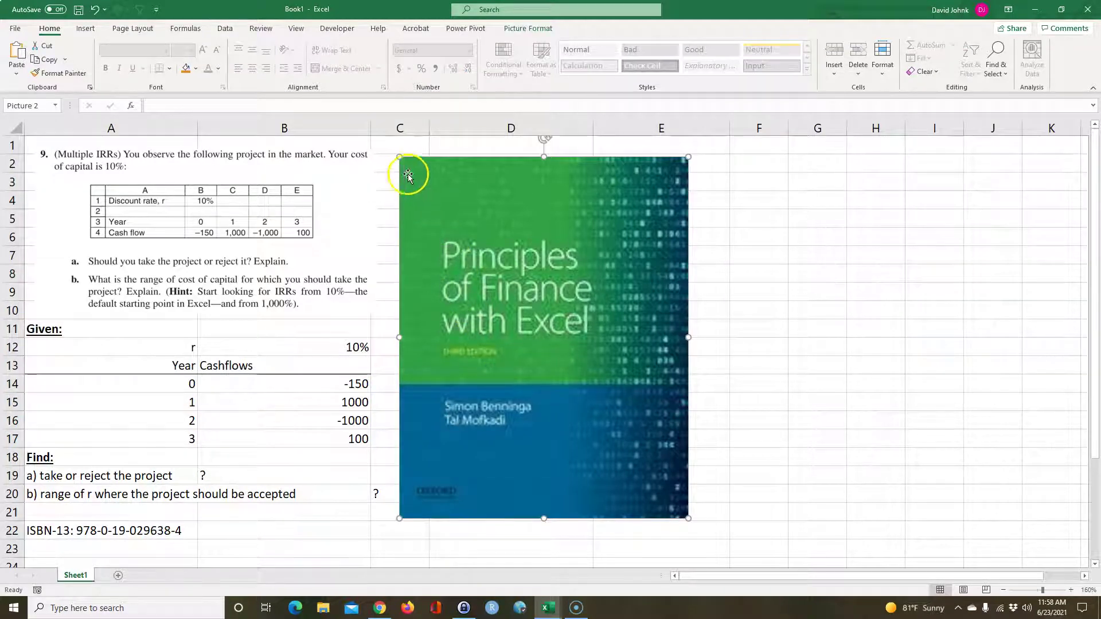
{"action": "left_click_drag", "start_coordinate": [408, 172], "coordinate": [1011, 364]}
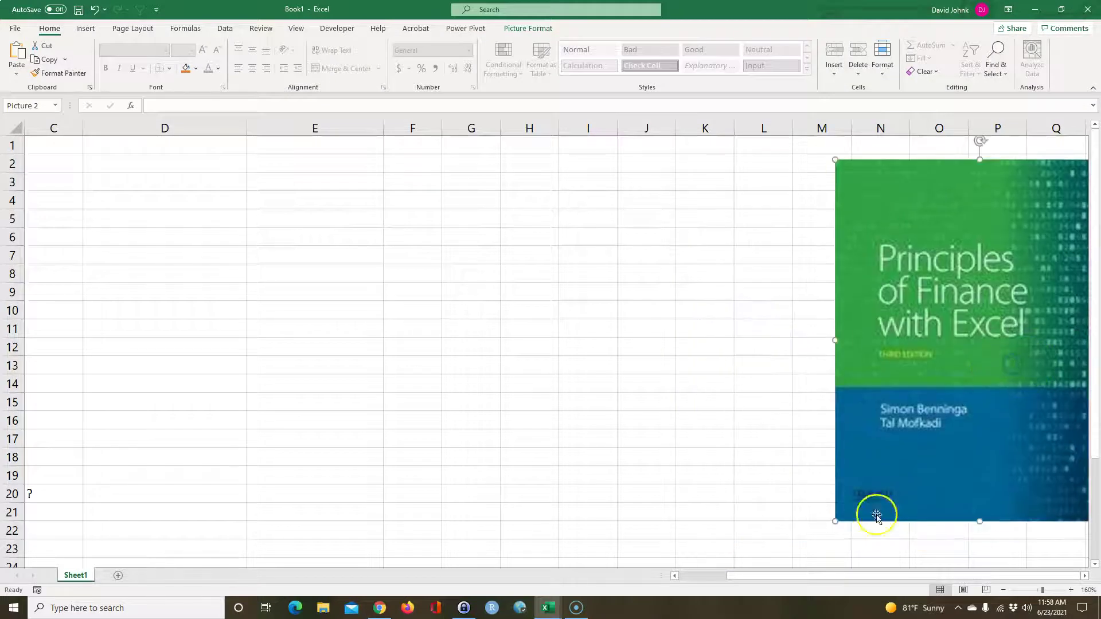
{"action": "left_click_drag", "start_coordinate": [860, 576], "coordinate": [375, 565]}
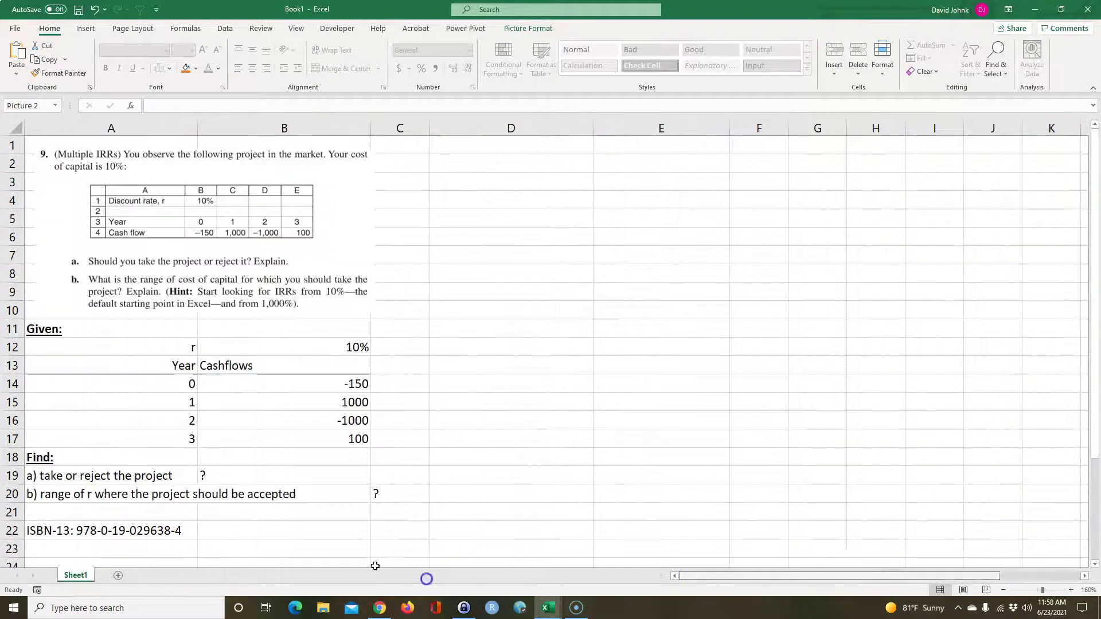
{"action": "left_click", "coordinate": [80, 531]}
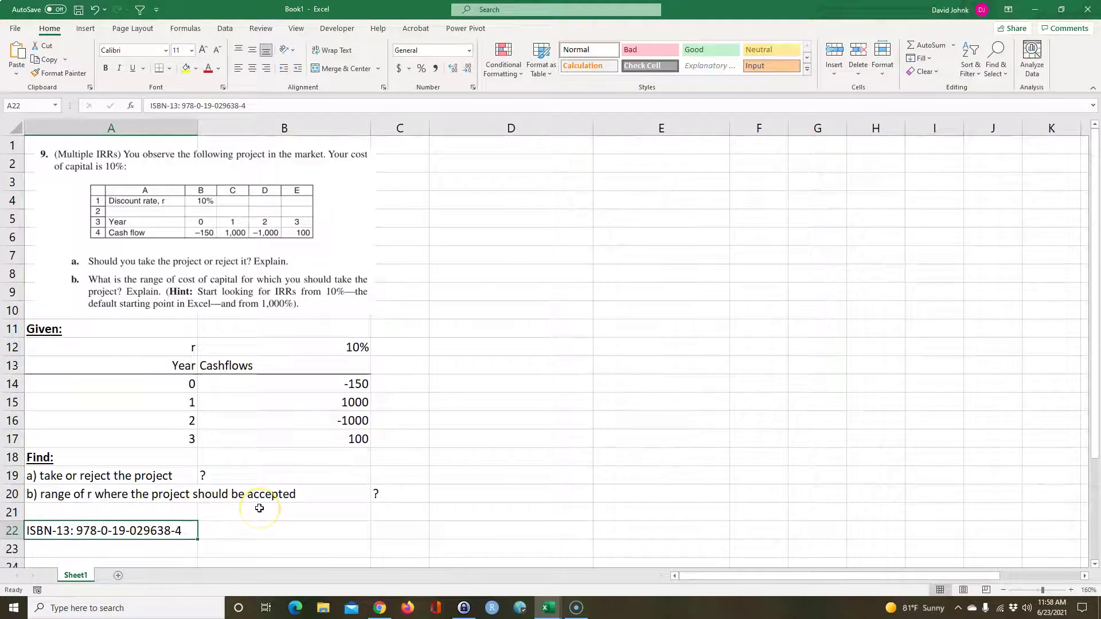
{"action": "left_click", "coordinate": [330, 201]}
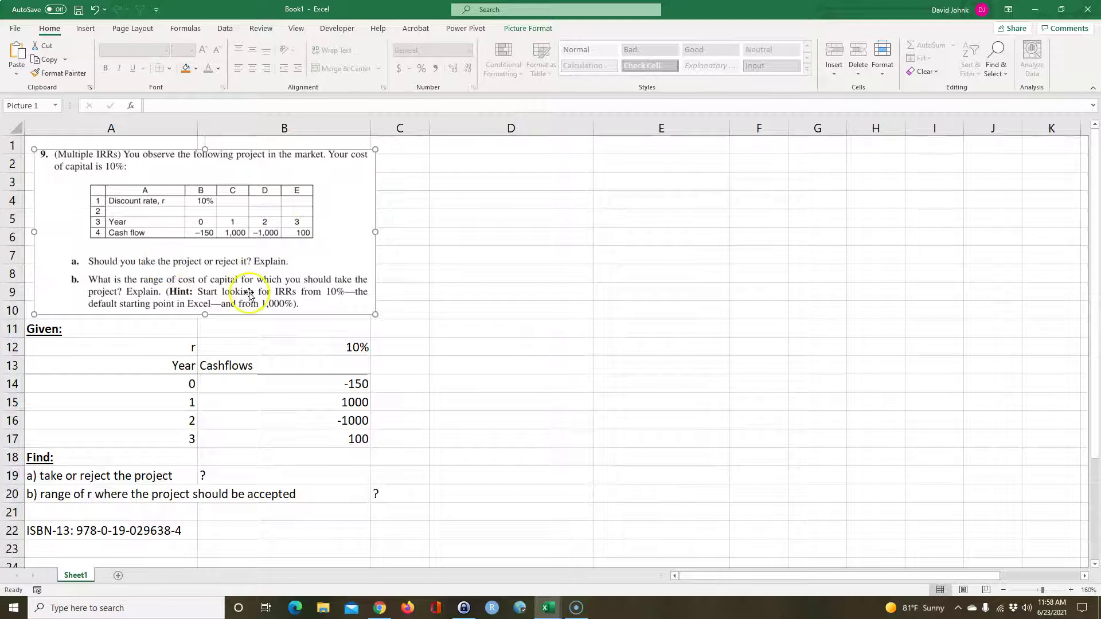
{"action": "left_click", "coordinate": [152, 370]}
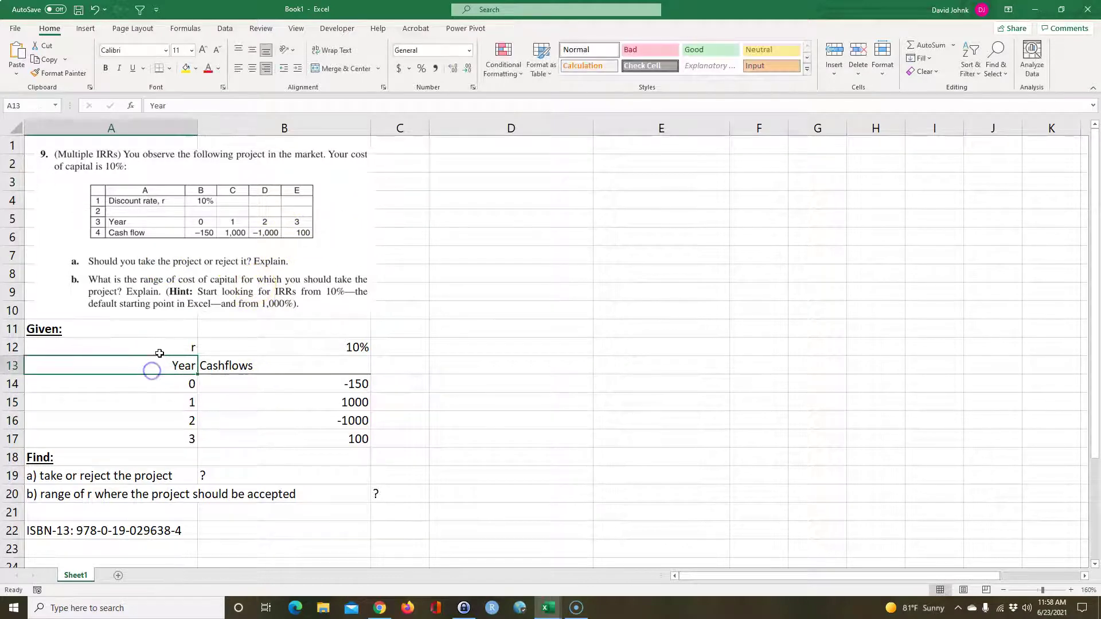
{"action": "left_click", "coordinate": [193, 208]}
{"action": "left_click", "coordinate": [163, 352]}
{"action": "left_click_drag", "start_coordinate": [163, 351], "coordinate": [295, 342]}
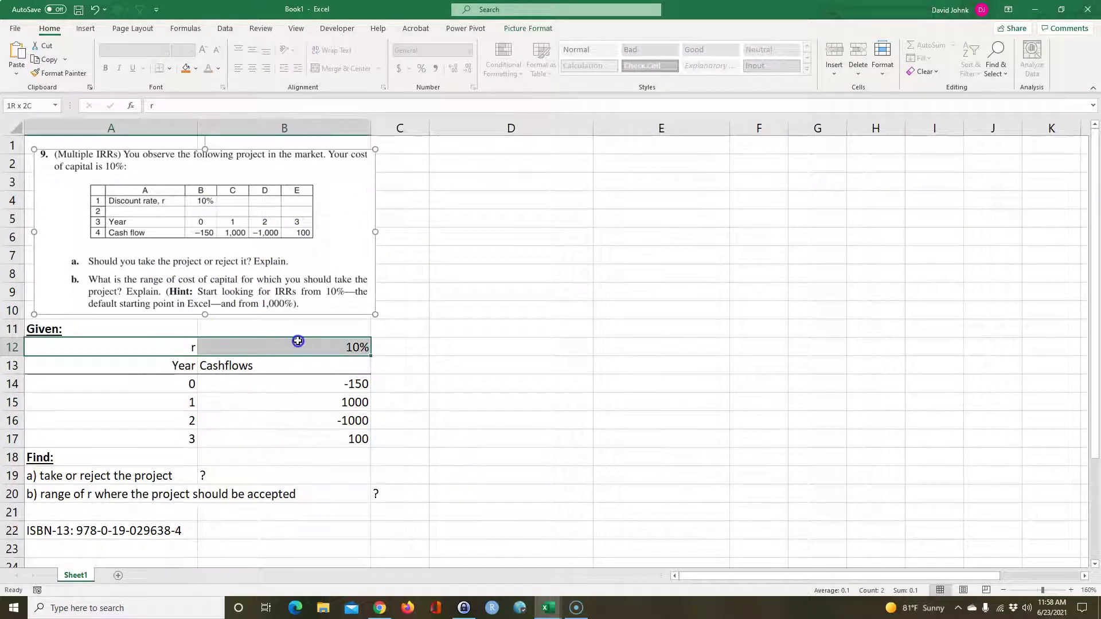
{"action": "left_click_drag", "start_coordinate": [362, 383], "coordinate": [341, 439]}
{"action": "left_click_drag", "start_coordinate": [194, 390], "coordinate": [298, 388]}
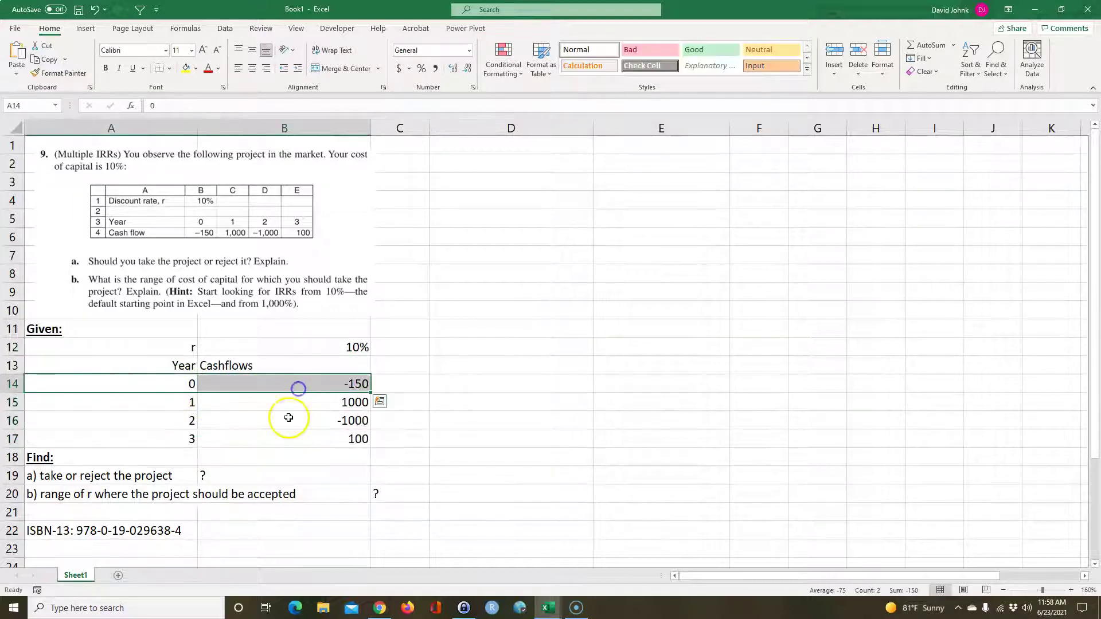
{"action": "left_click", "coordinate": [354, 402]}
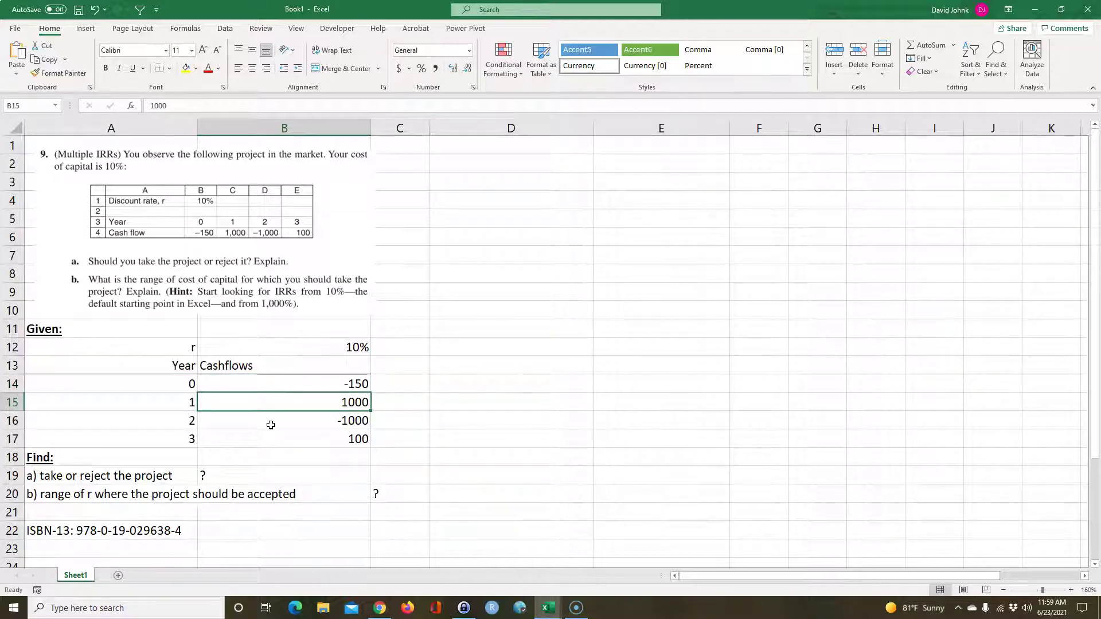
{"action": "left_click_drag", "start_coordinate": [356, 386], "coordinate": [355, 395]}
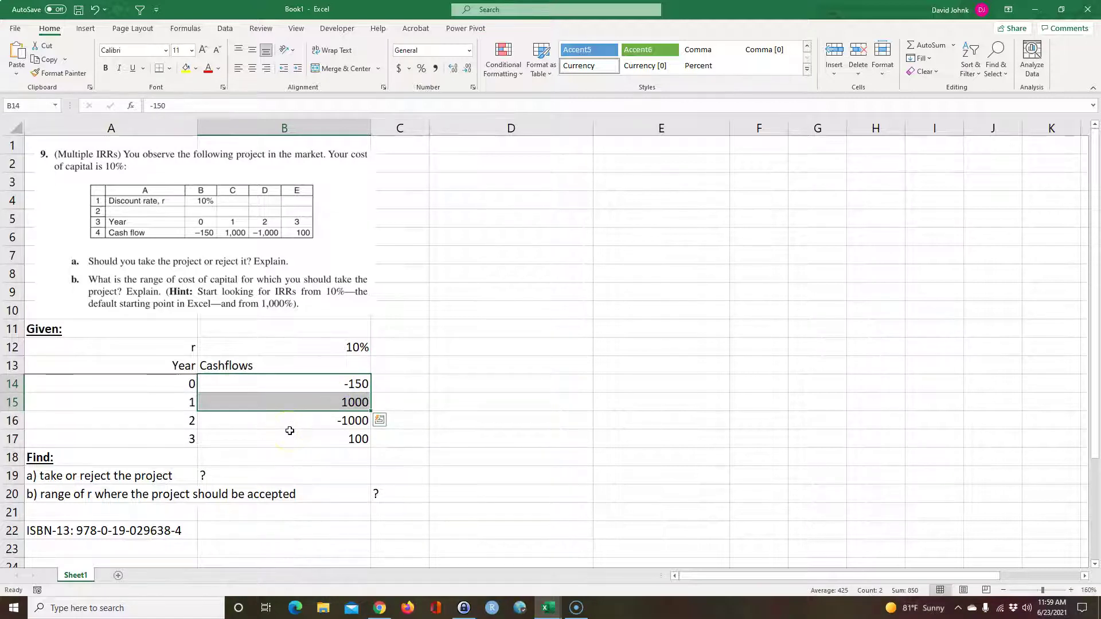
{"action": "left_click", "coordinate": [359, 383]}
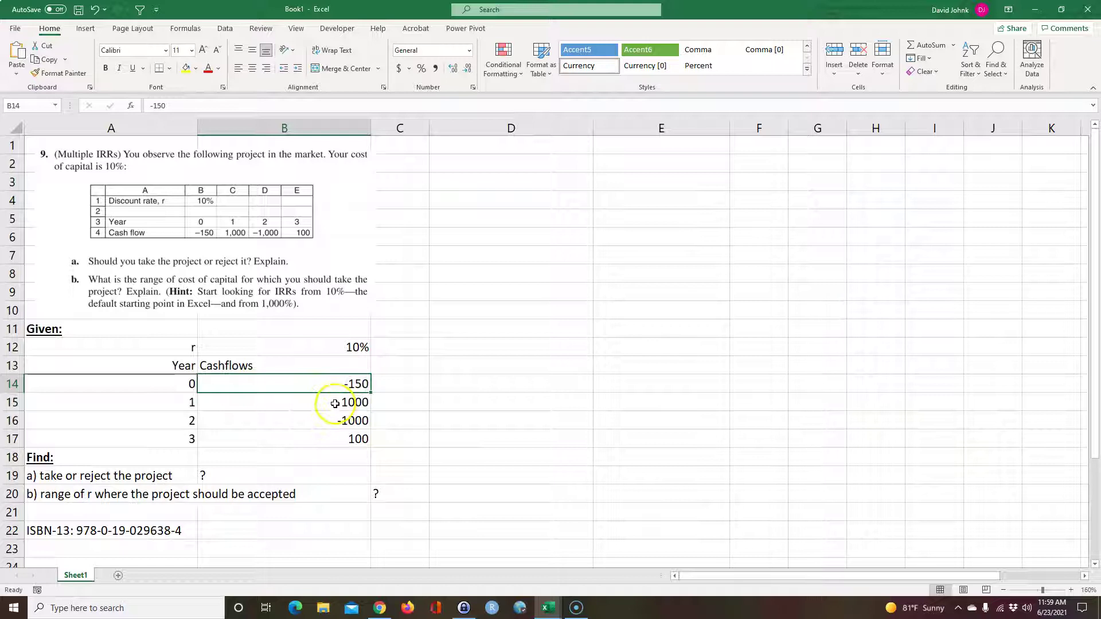
{"action": "left_click", "coordinate": [336, 405]}
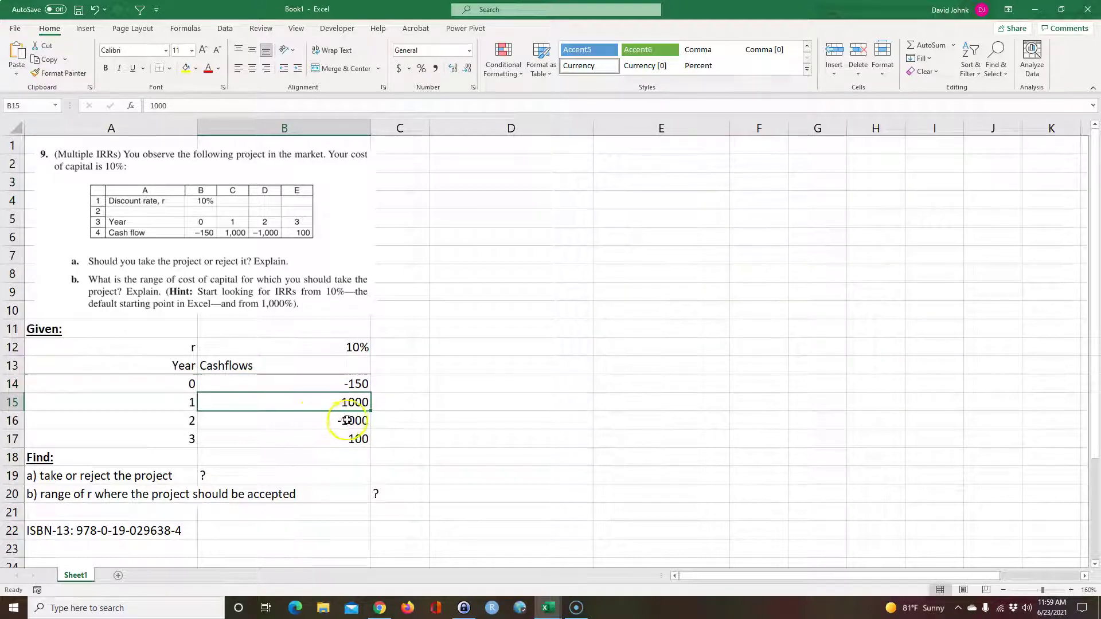
{"action": "left_click", "coordinate": [347, 420]}
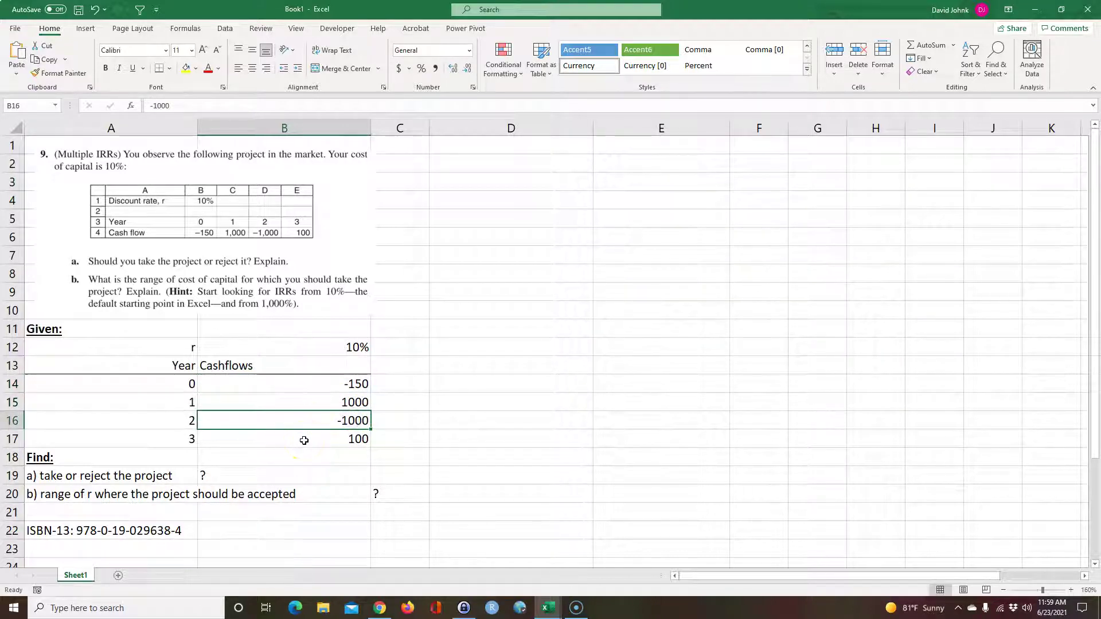
{"action": "left_click", "coordinate": [360, 439]}
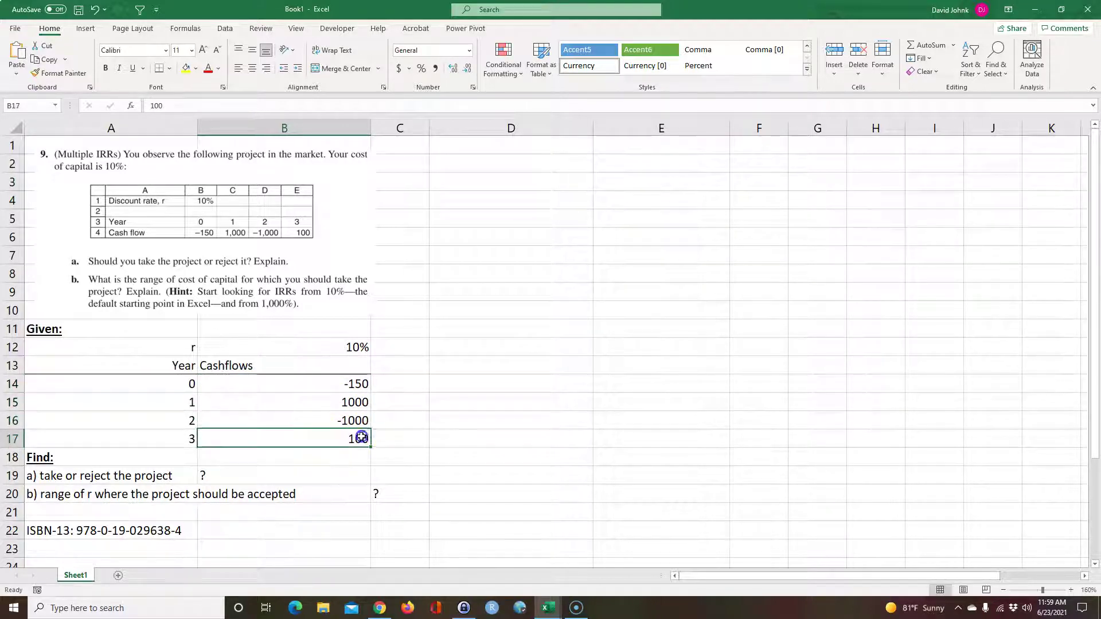
{"action": "left_click_drag", "start_coordinate": [359, 388], "coordinate": [355, 440]}
{"action": "left_click", "coordinate": [351, 402]}
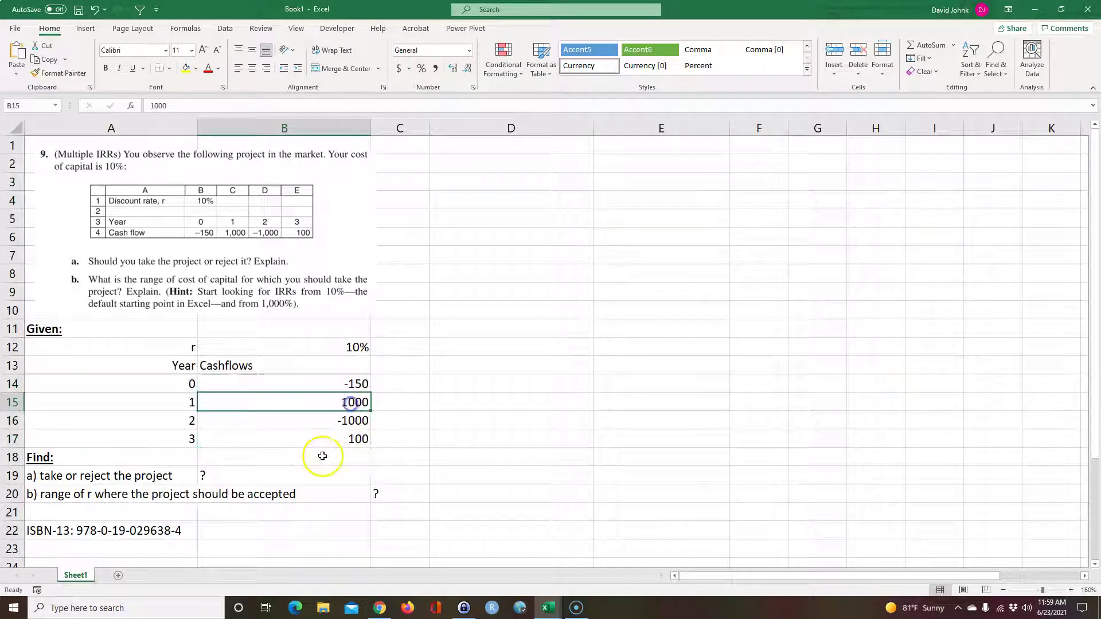
{"action": "left_click_drag", "start_coordinate": [361, 384], "coordinate": [341, 437]}
{"action": "left_click", "coordinate": [323, 494]}
{"action": "left_click", "coordinate": [361, 439]}
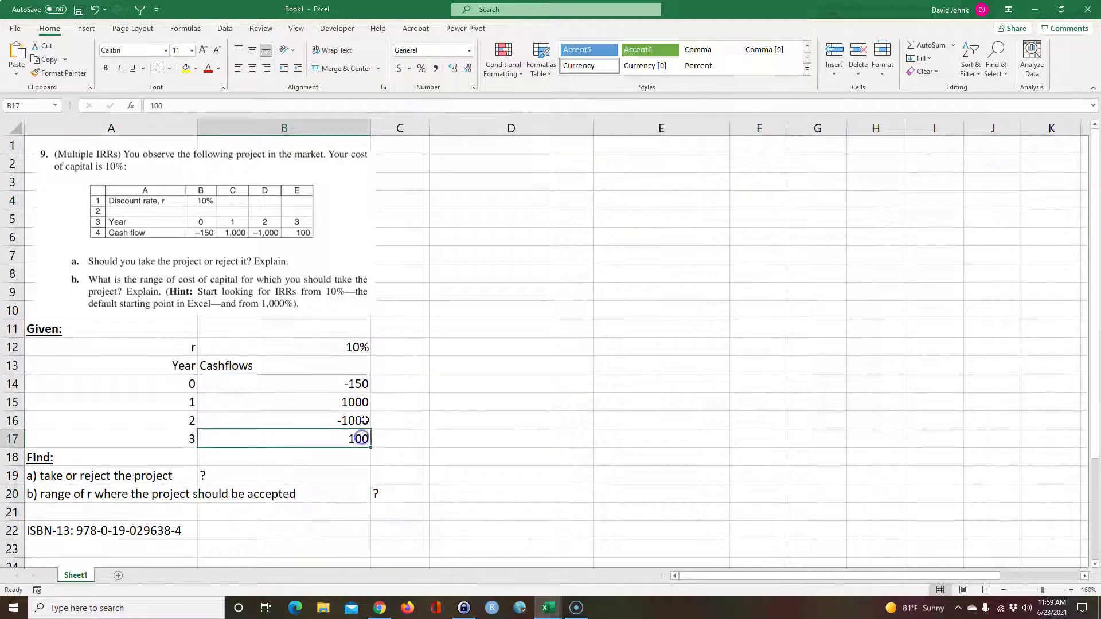
{"action": "left_click_drag", "start_coordinate": [115, 476], "coordinate": [209, 476]}
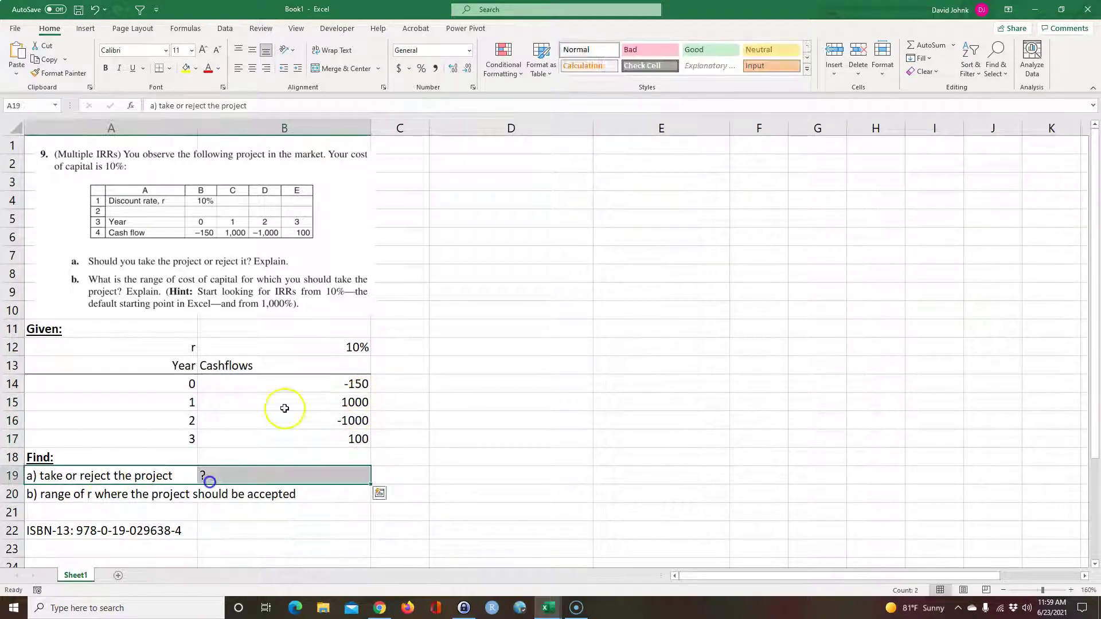
{"action": "left_click", "coordinate": [348, 349]}
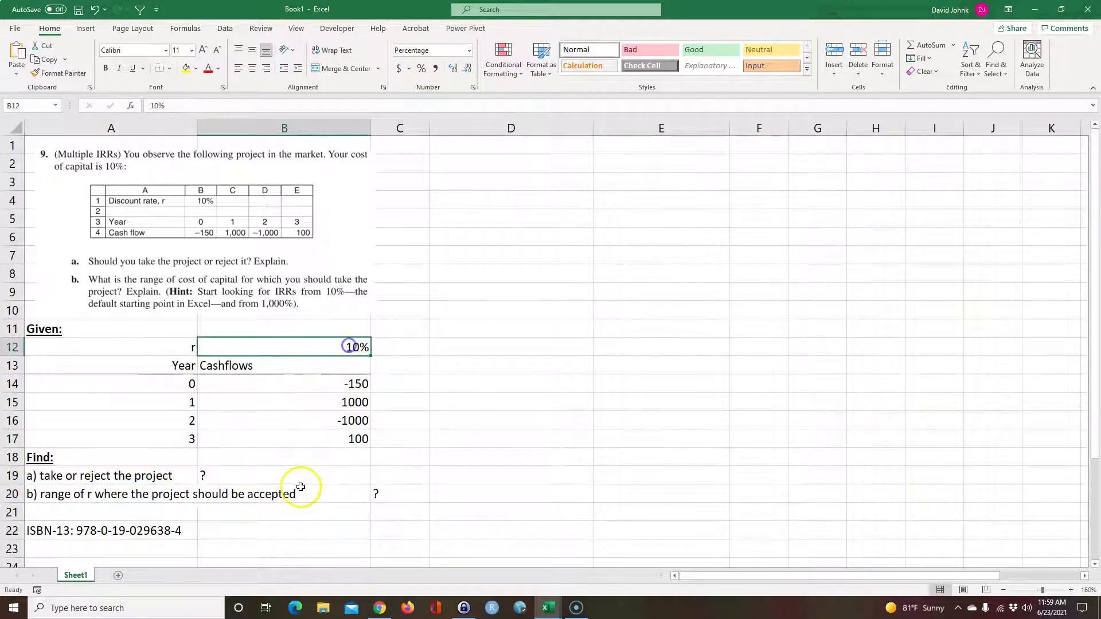
{"action": "left_click", "coordinate": [351, 387]}
{"action": "left_click", "coordinate": [344, 422]}
{"action": "left_click", "coordinate": [351, 385]}
{"action": "left_click", "coordinate": [350, 420]}
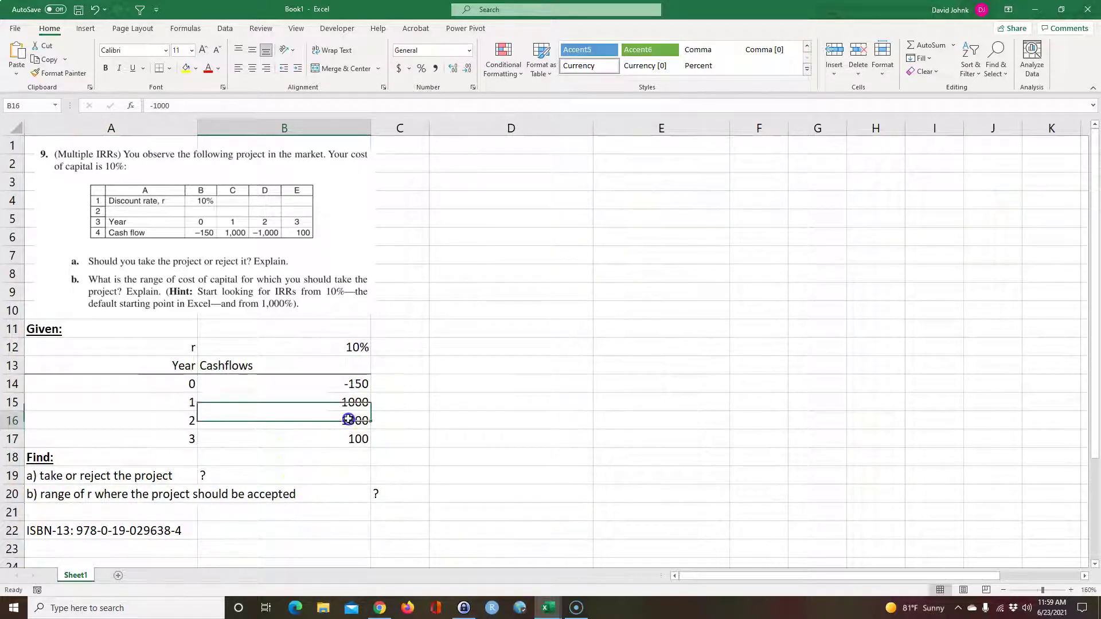
{"action": "left_click", "coordinate": [358, 350]}
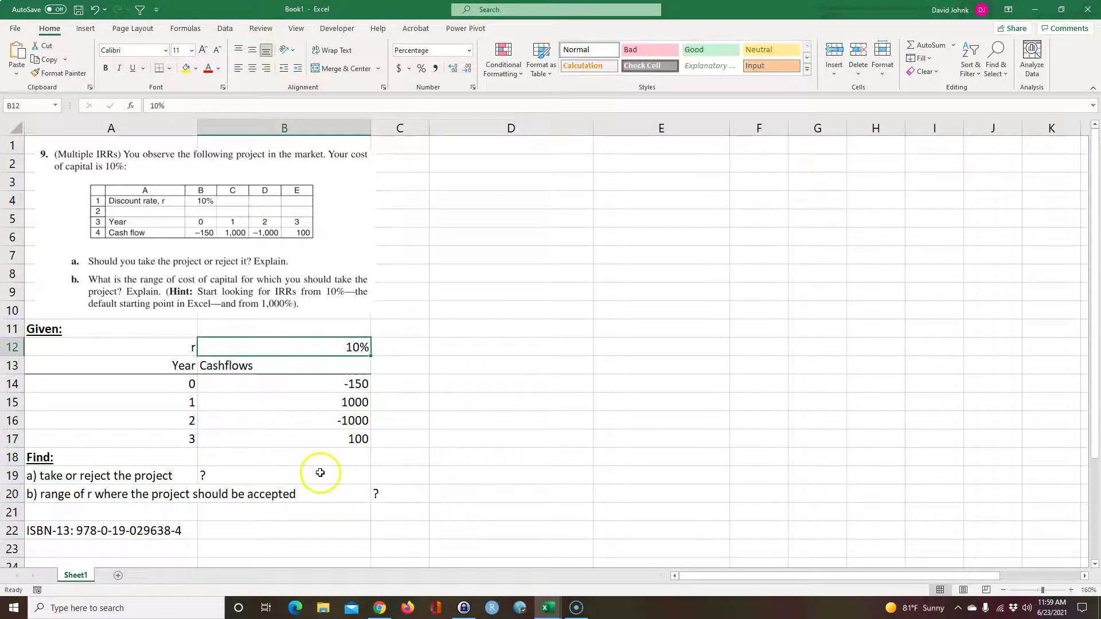
{"action": "left_click", "coordinate": [356, 385]}
{"action": "left_click", "coordinate": [348, 420]}
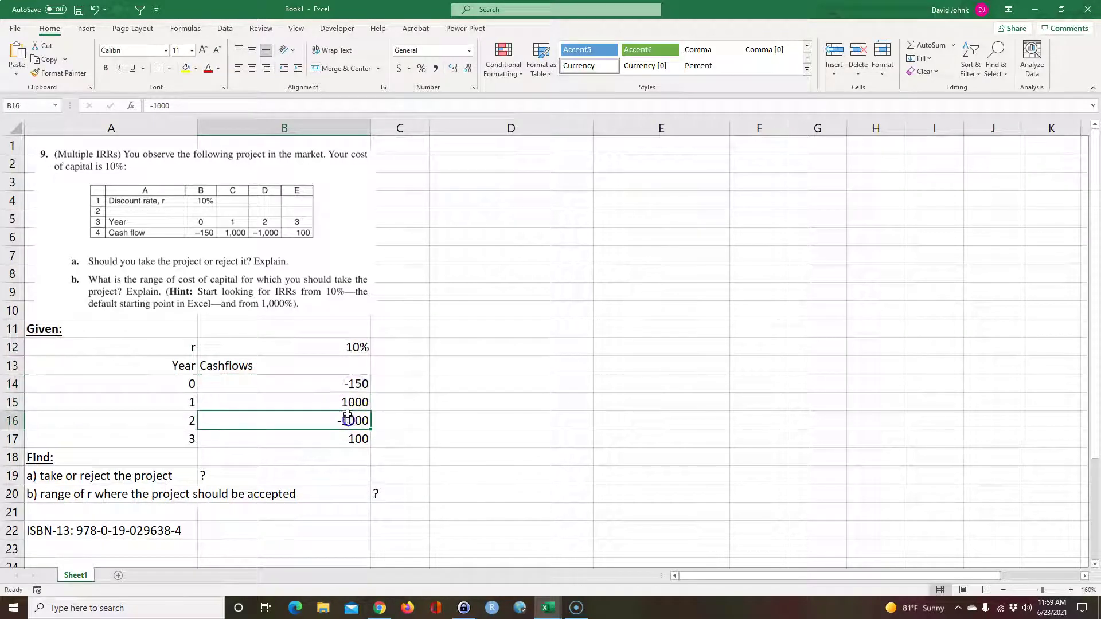
{"action": "left_click", "coordinate": [355, 402]}
{"action": "left_click", "coordinate": [351, 440]}
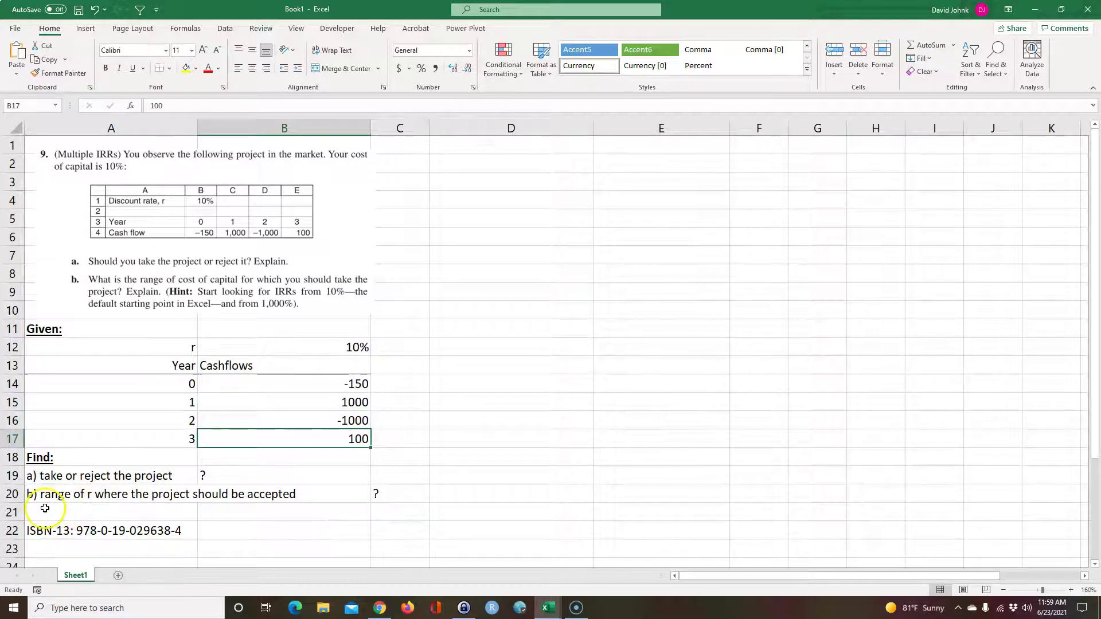
{"action": "left_click", "coordinate": [159, 478]}
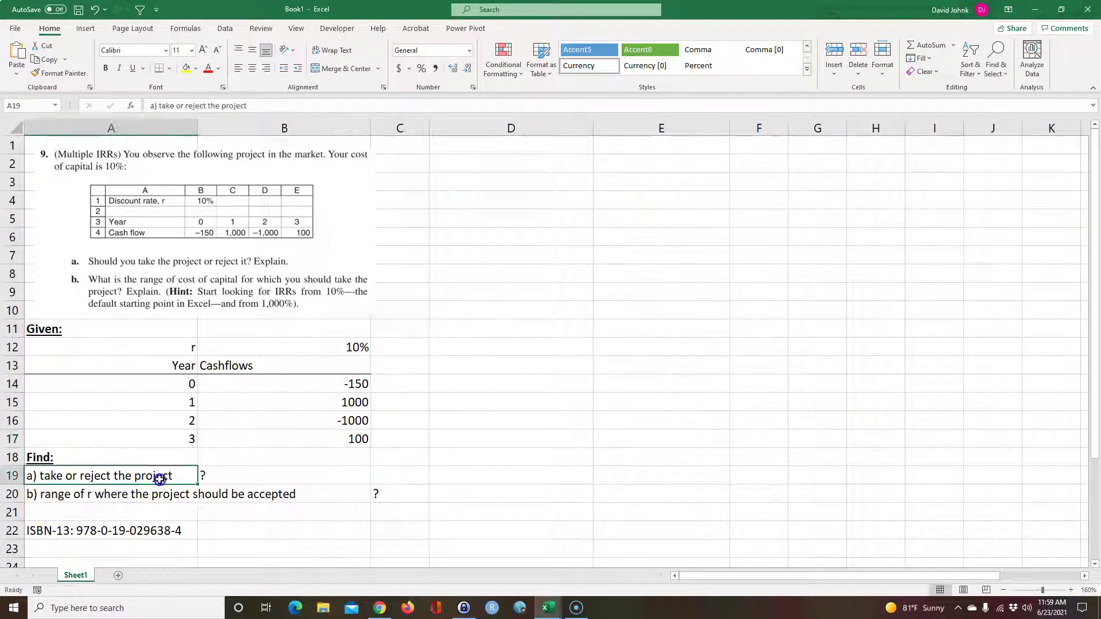
{"action": "left_click_drag", "start_coordinate": [159, 478], "coordinate": [204, 475]}
{"action": "left_click_drag", "start_coordinate": [54, 493], "coordinate": [301, 495]}
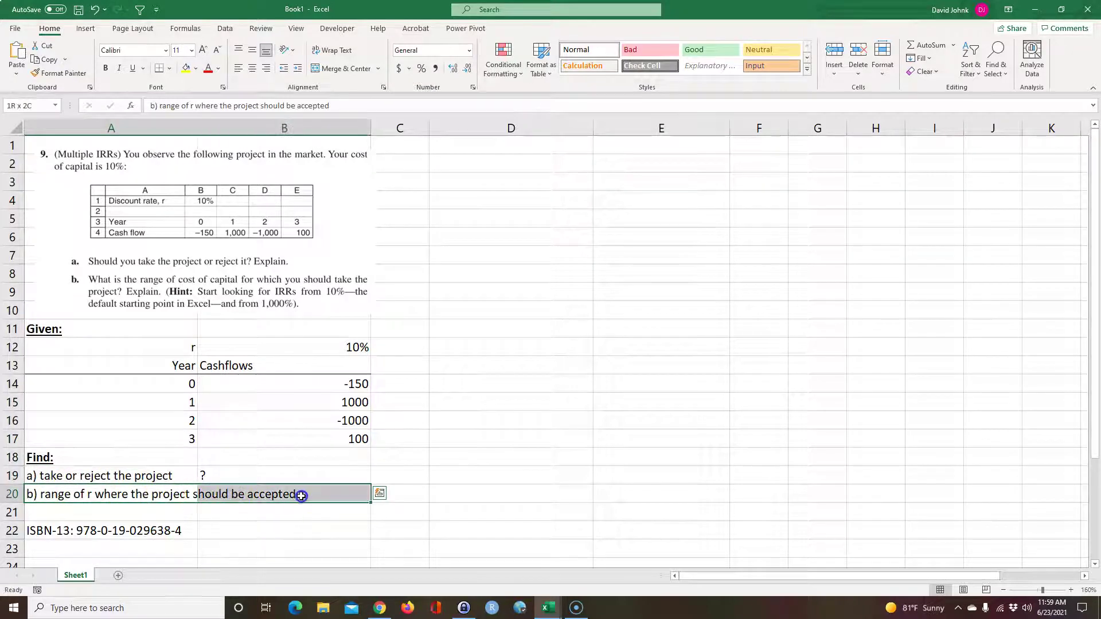
{"action": "left_click", "coordinate": [570, 439]}
Enter a 'Solution:' heading in D1, fit column D, and make it bold and underlined.
{"action": "left_click", "coordinate": [488, 154]}
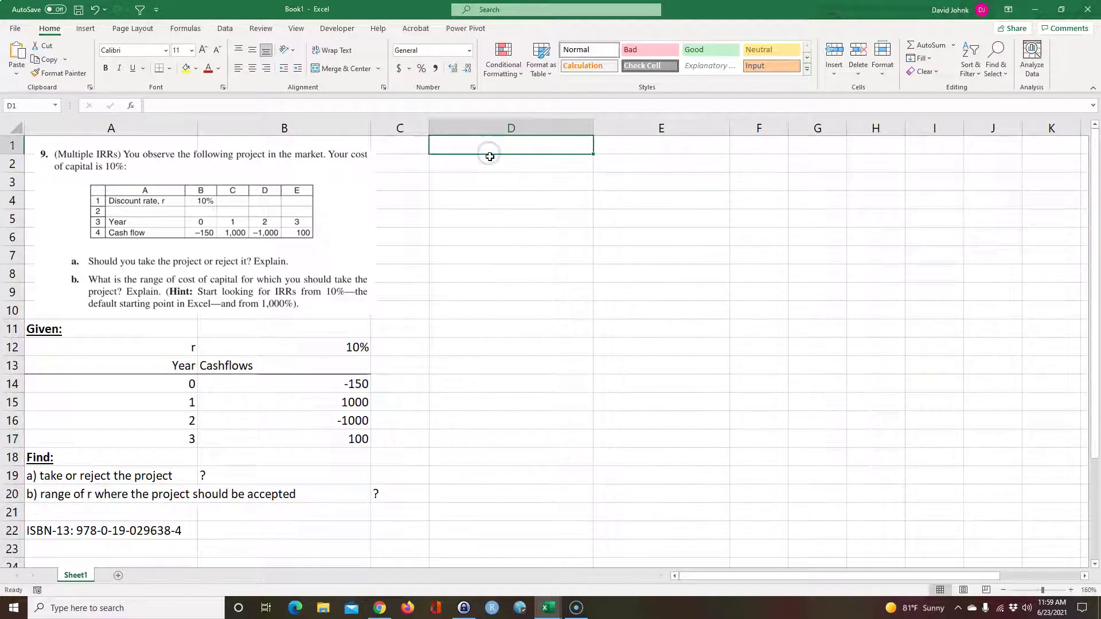
{"action": "type", "text": "Solution:"}
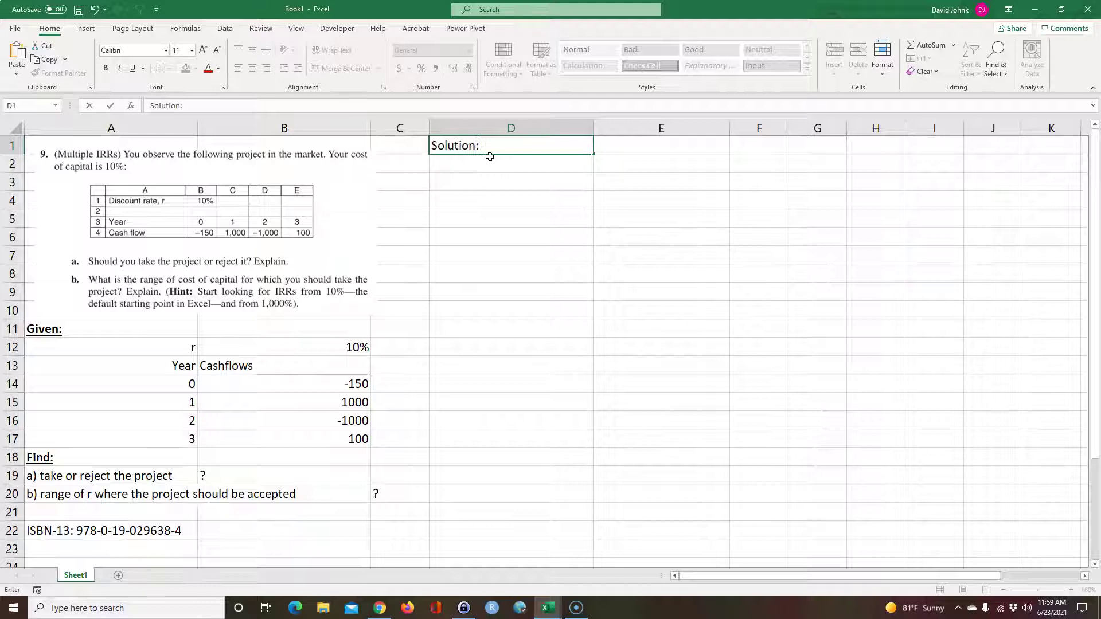
{"action": "key", "text": "Return"}
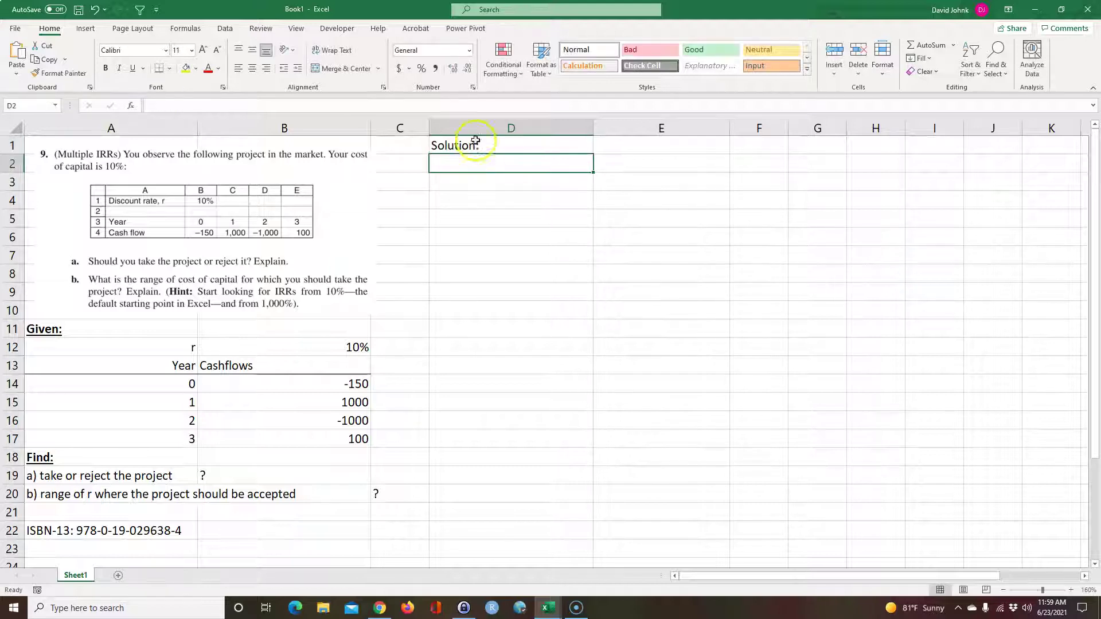
{"action": "double_click", "coordinate": [593, 127]}
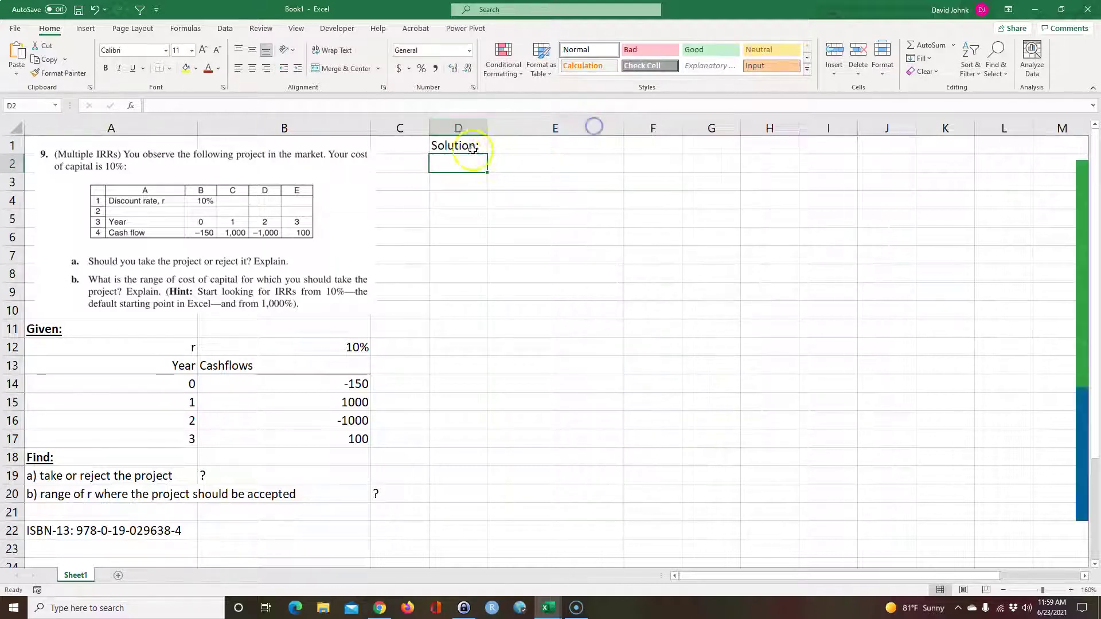
{"action": "left_click", "coordinate": [472, 147]}
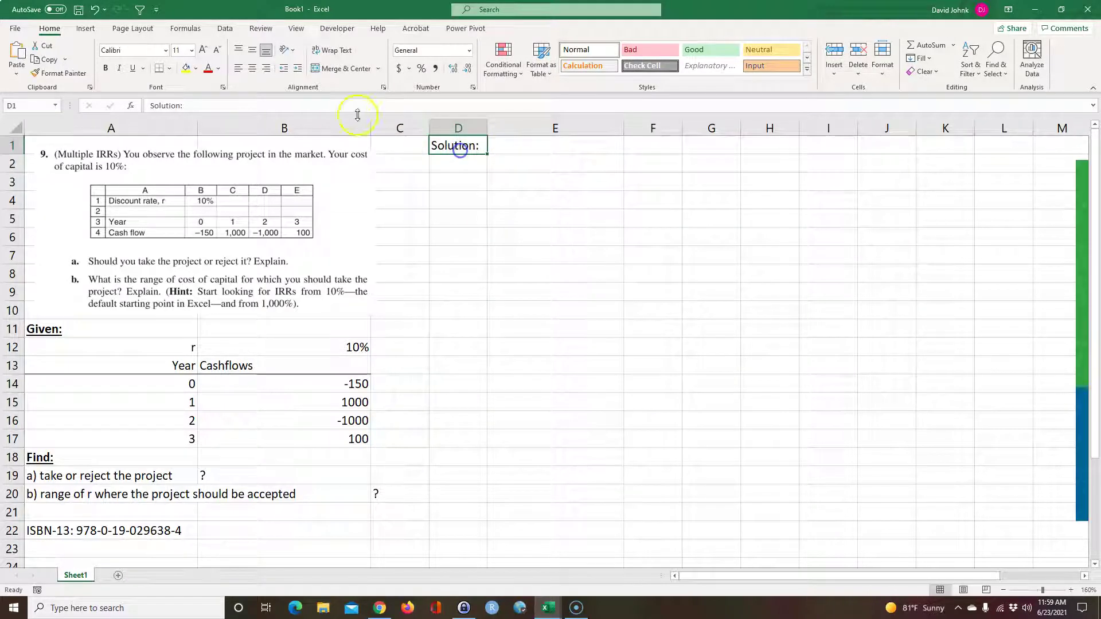
{"action": "left_click", "coordinate": [105, 68]}
{"action": "left_click", "coordinate": [132, 68]}
{"action": "left_click", "coordinate": [438, 256]}
Label cell D2 'NPV'.
{"action": "left_click", "coordinate": [452, 162]}
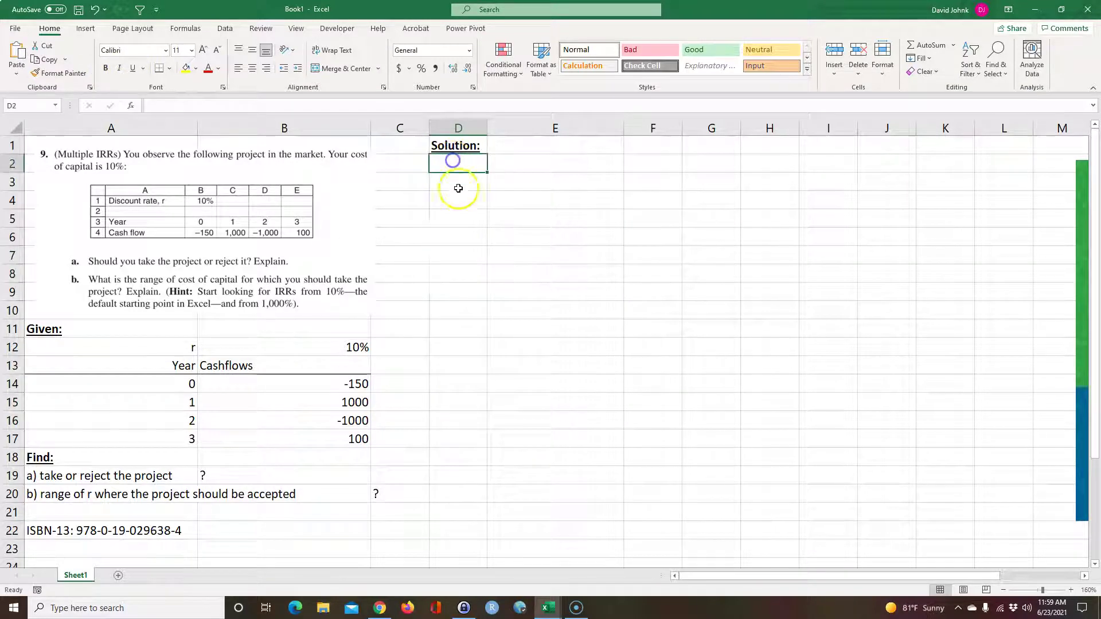
{"action": "type", "text": "NPV"}
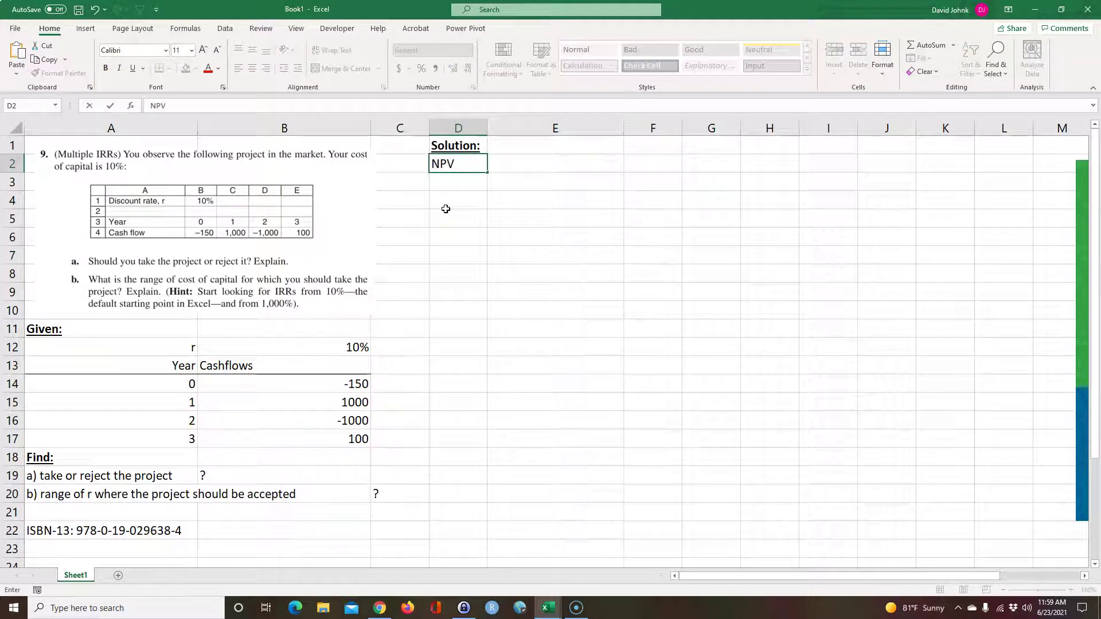
{"action": "key", "text": "Tab"}
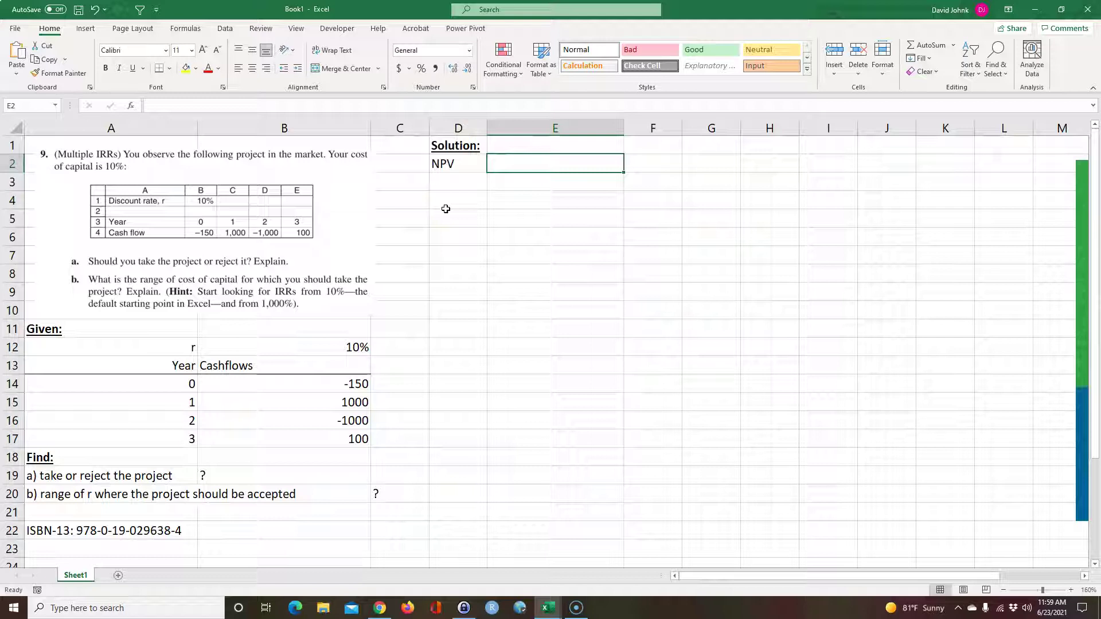
Enter =NPV(B12,B15:B17)+B14 in E2 and format it as Accounting with extra decimals.
{"action": "type", "text": "="}
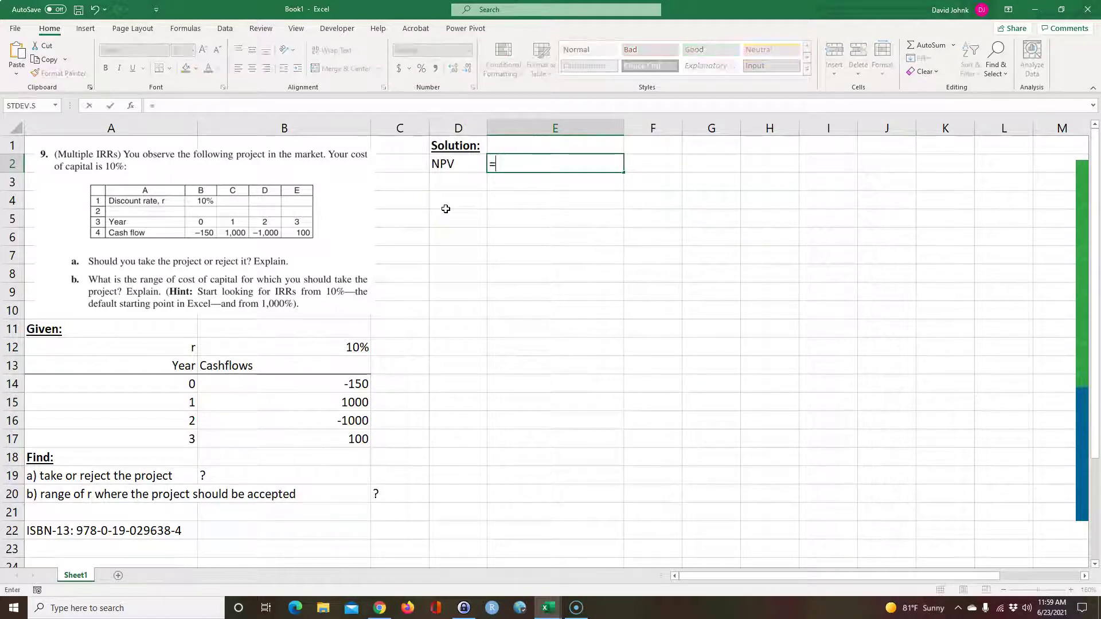
{"action": "type", "text": "npv("}
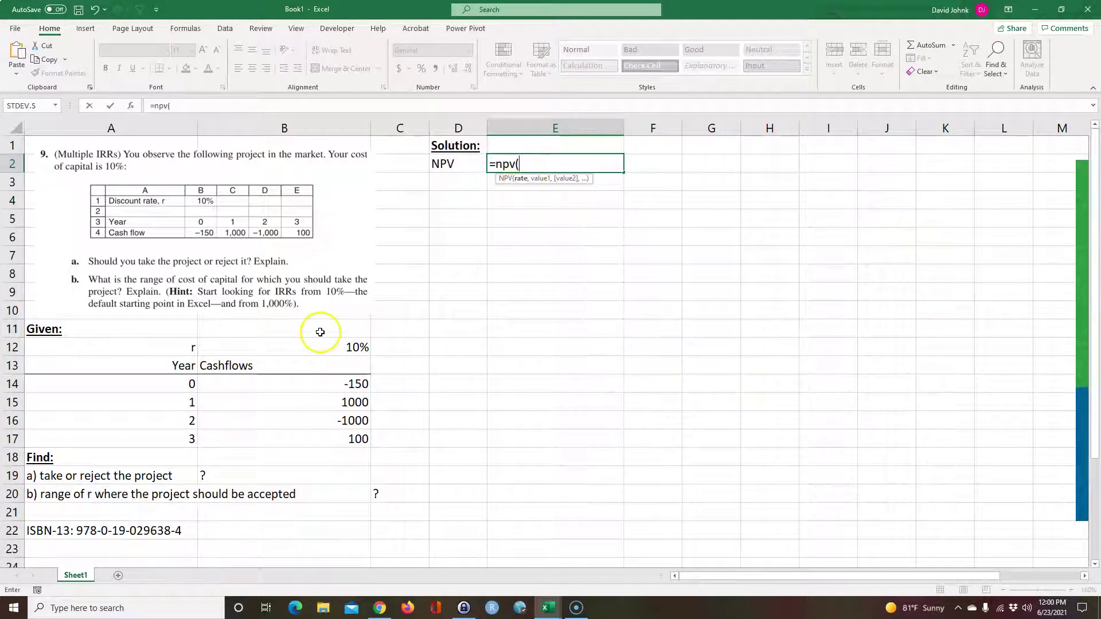
{"action": "left_click", "coordinate": [338, 345]}
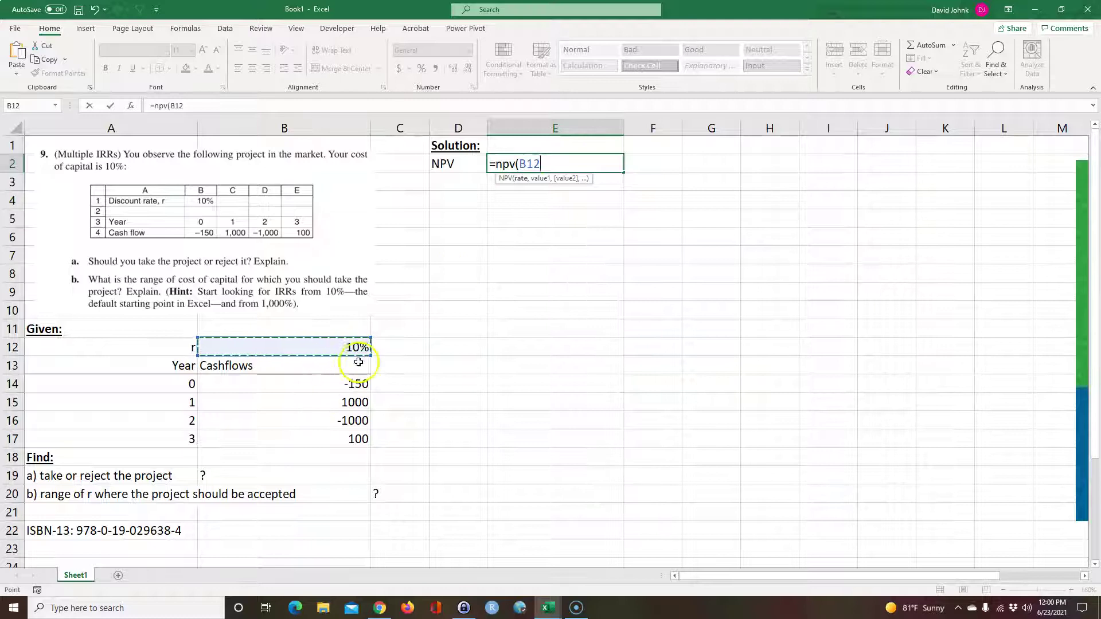
{"action": "type", "text": ","}
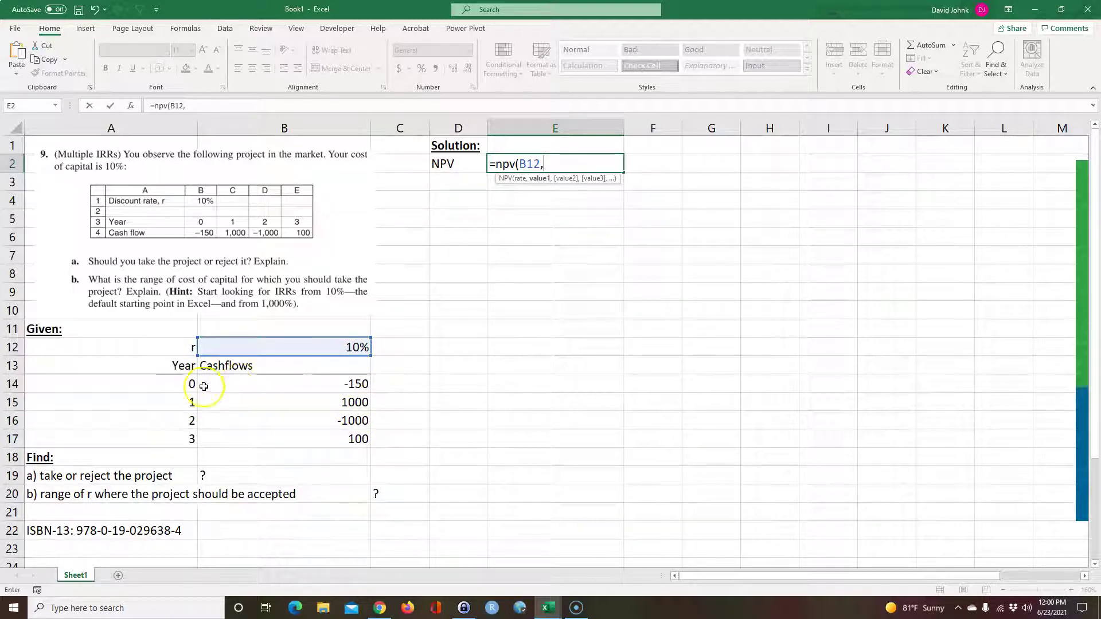
{"action": "left_click_drag", "start_coordinate": [329, 401], "coordinate": [355, 439]}
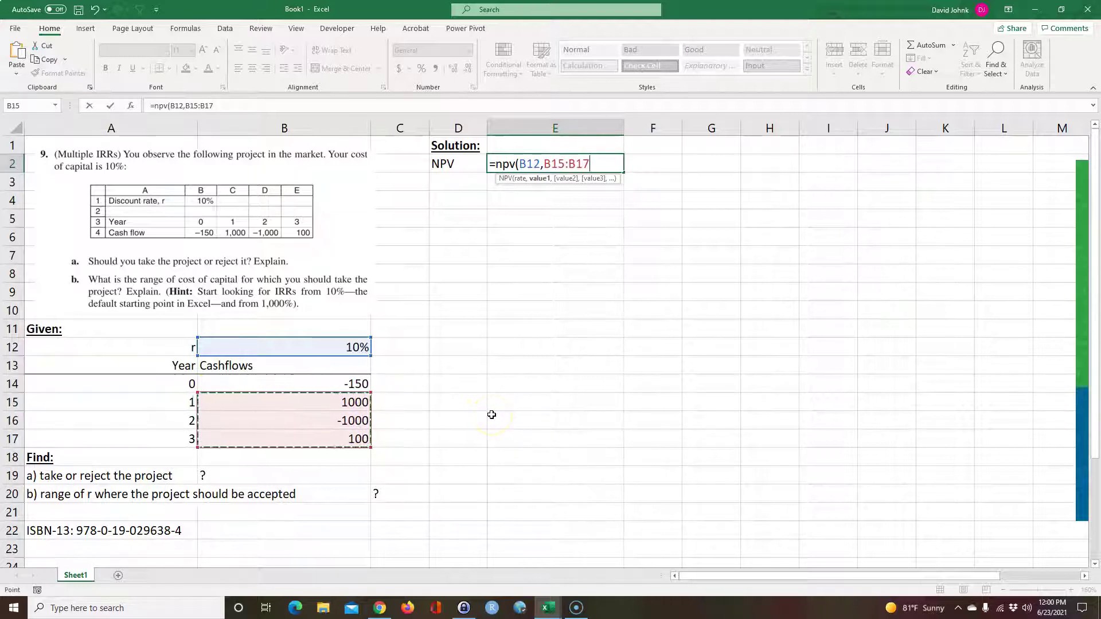
{"action": "type", "text": ")+"}
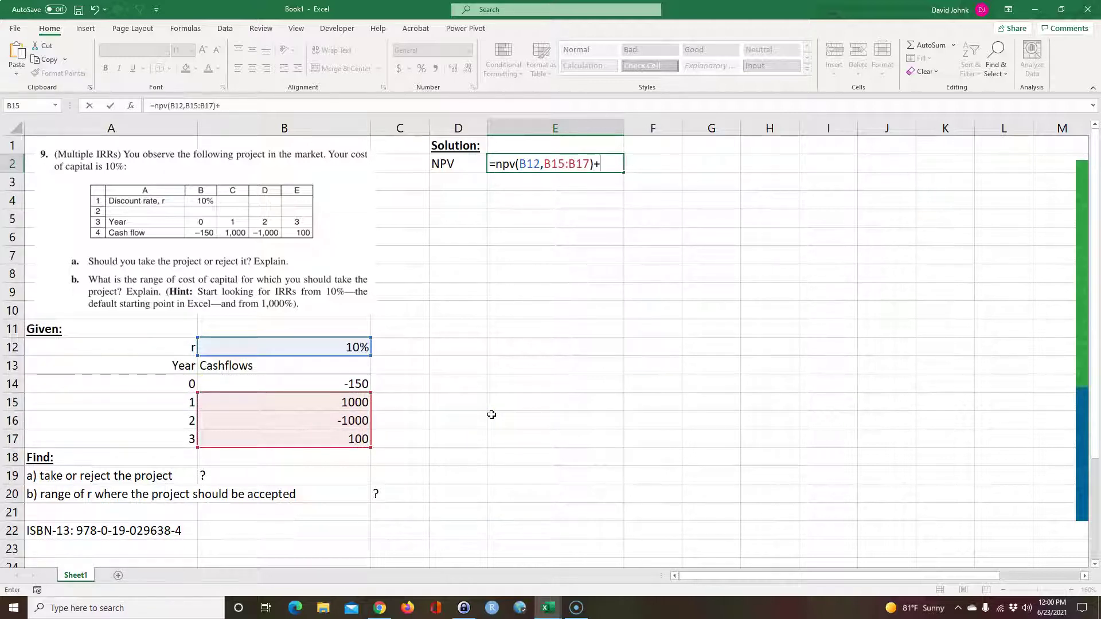
{"action": "left_click", "coordinate": [351, 383]}
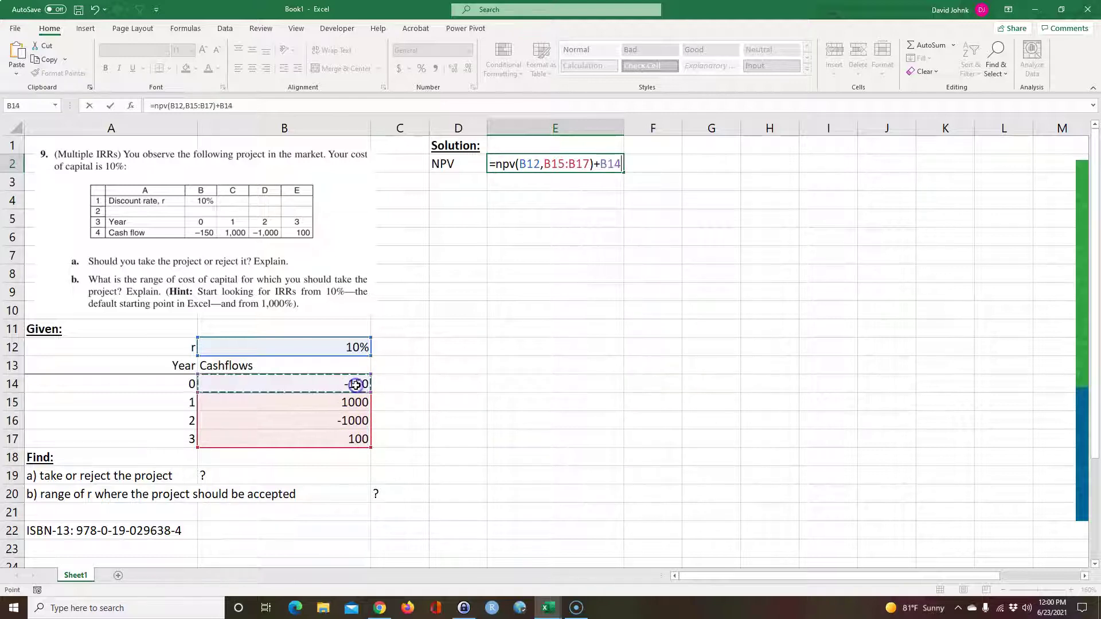
{"action": "key", "text": "Return"}
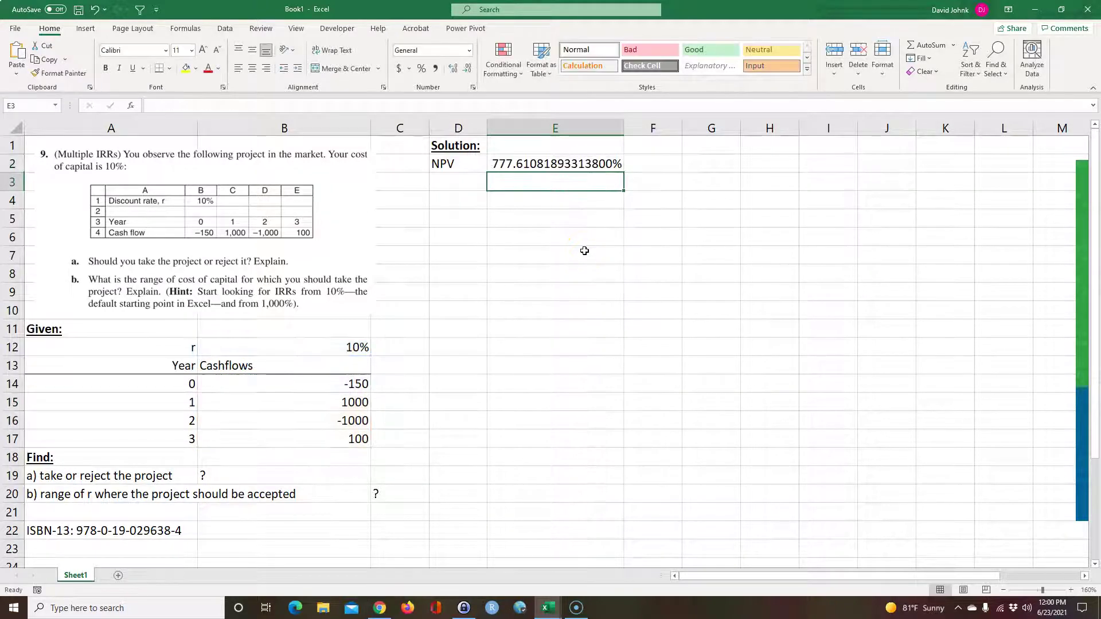
{"action": "left_click", "coordinate": [530, 164]}
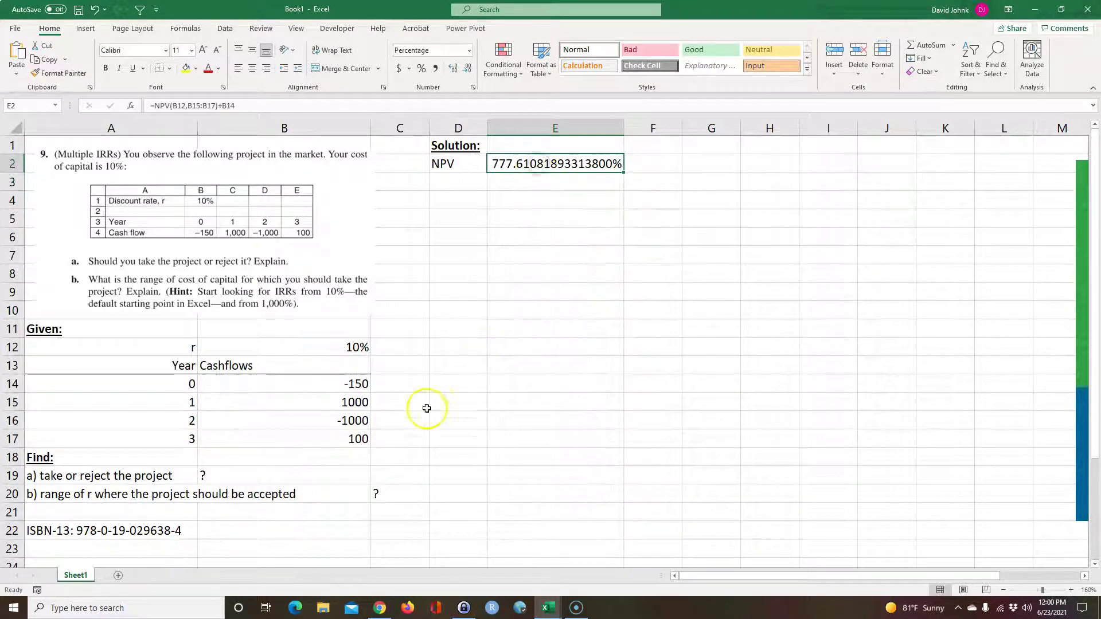
{"action": "left_click", "coordinate": [398, 69]}
{"action": "left_click", "coordinate": [453, 69]}
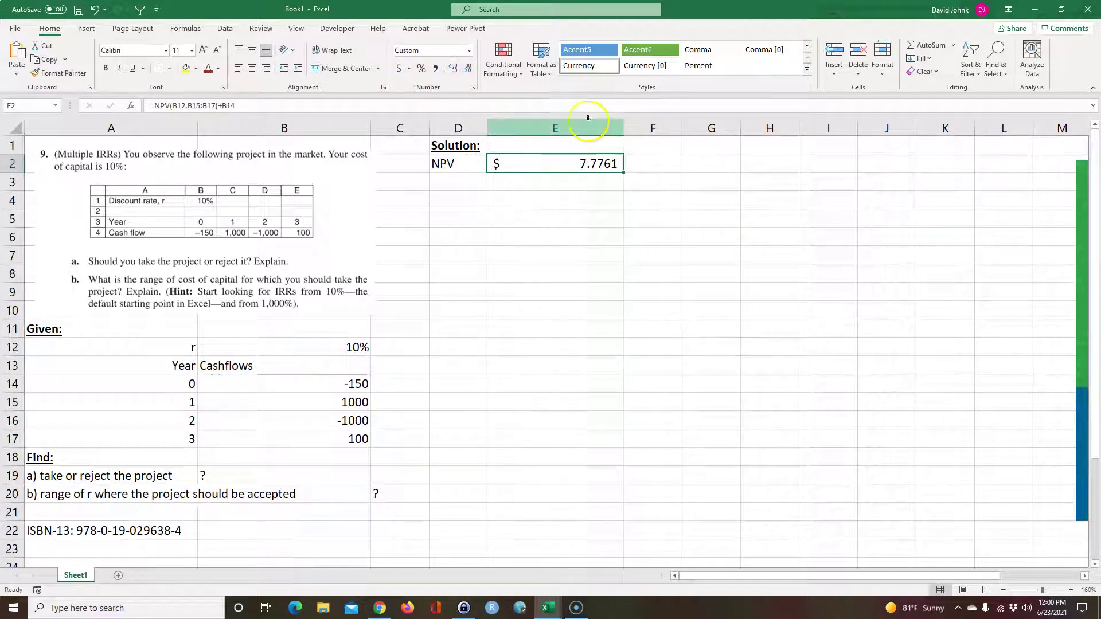
Reduce E2's decimals so the NPV shows $7.78.
{"action": "left_click", "coordinate": [466, 69]}
{"action": "left_click", "coordinate": [465, 69]}
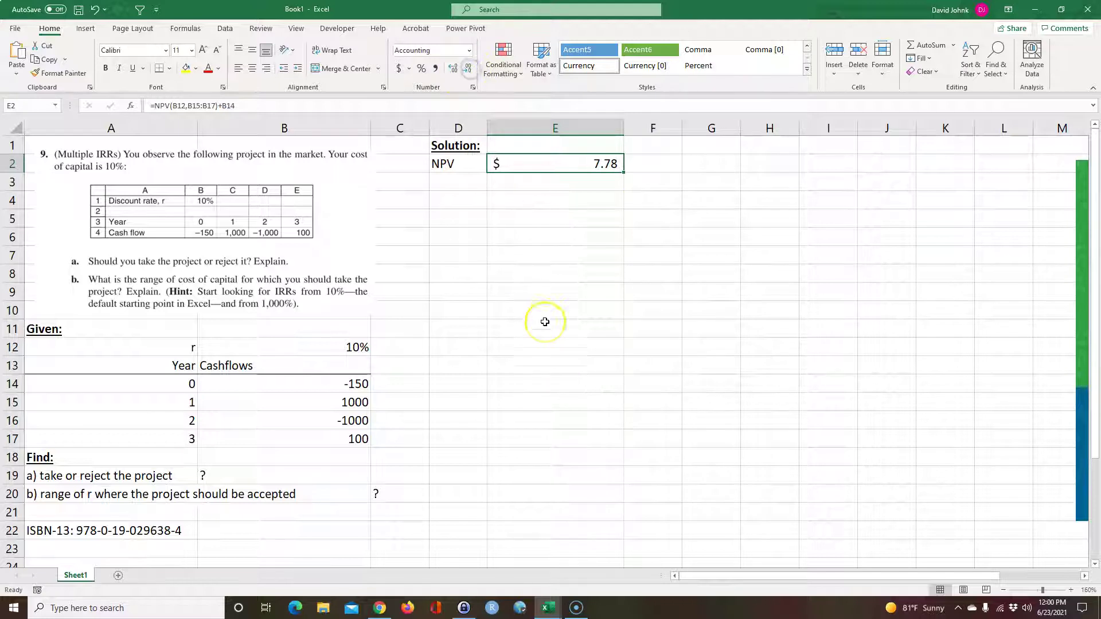
{"action": "left_click", "coordinate": [552, 295]}
{"action": "left_click_drag", "start_coordinate": [442, 163], "coordinate": [518, 163]}
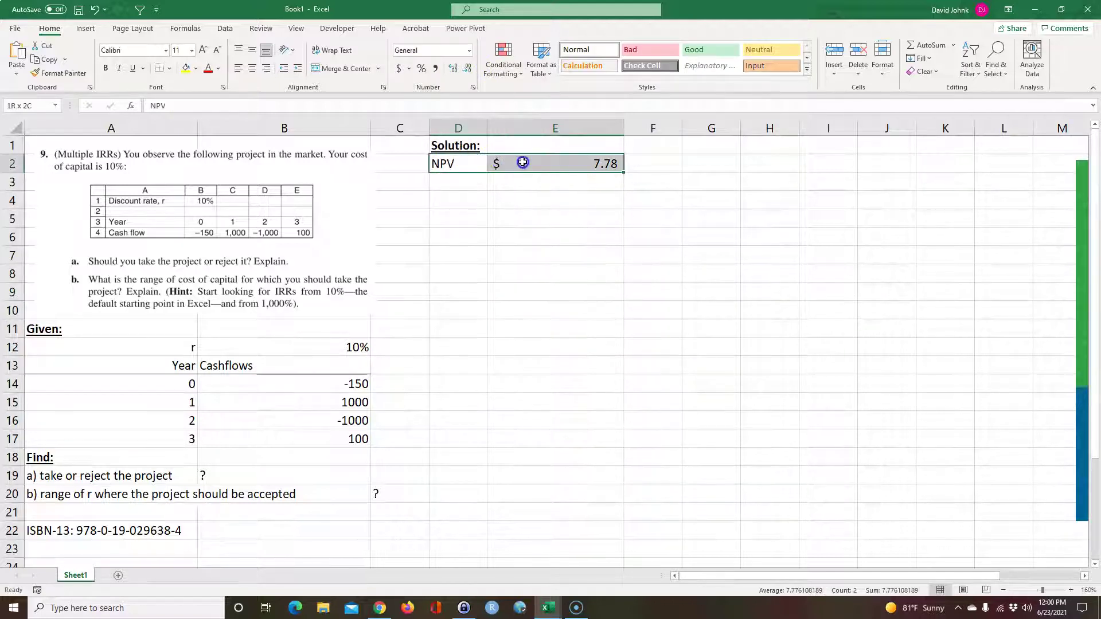
Enter =FORMULATEXT(E2) in F2 to display the NPV formula as text.
{"action": "left_click", "coordinate": [647, 164]}
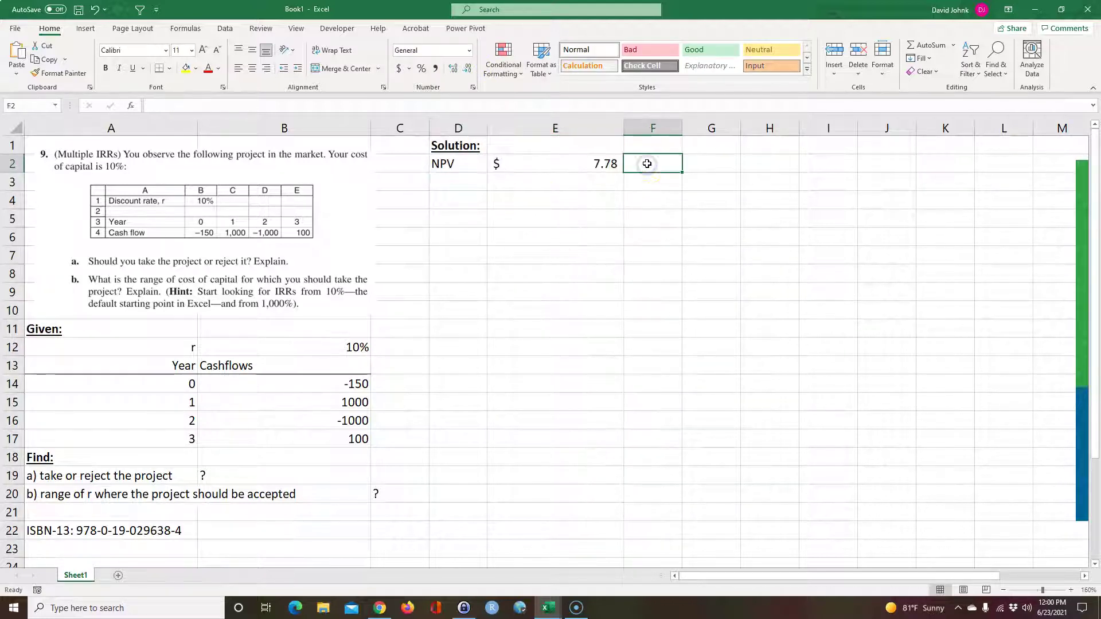
{"action": "type", "text": "="}
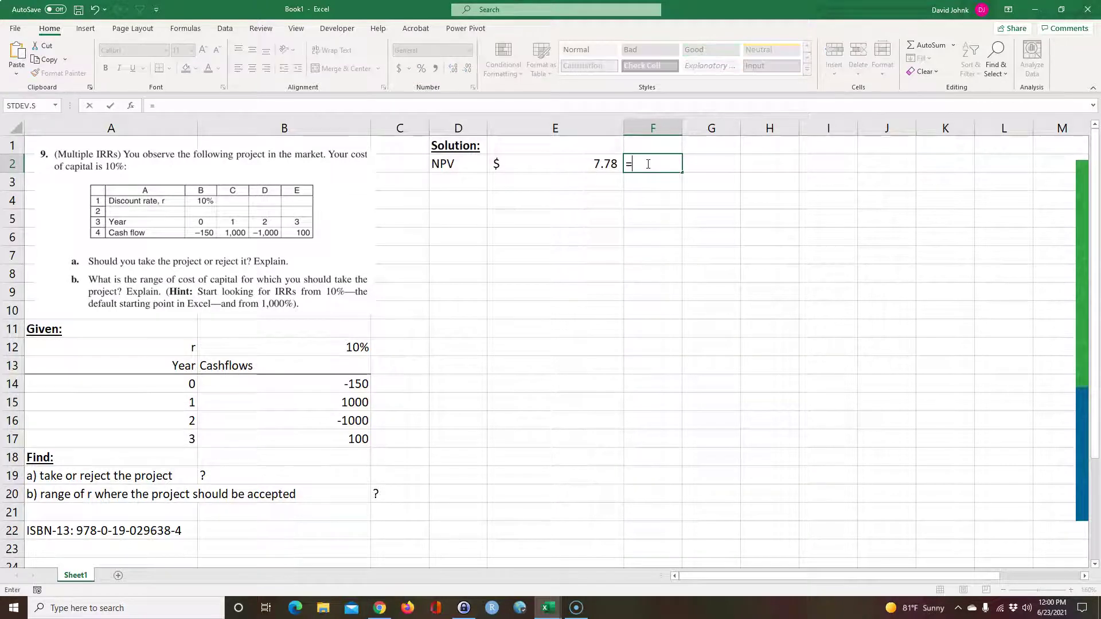
{"action": "type", "text": "form"}
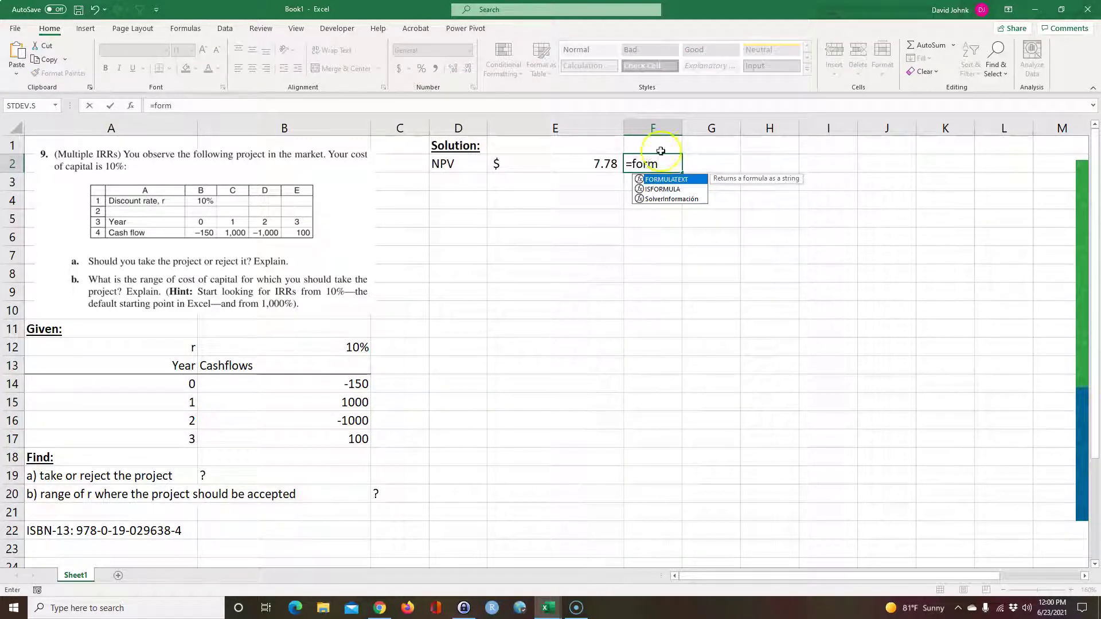
{"action": "double_click", "coordinate": [665, 179]}
{"action": "left_click", "coordinate": [596, 163]}
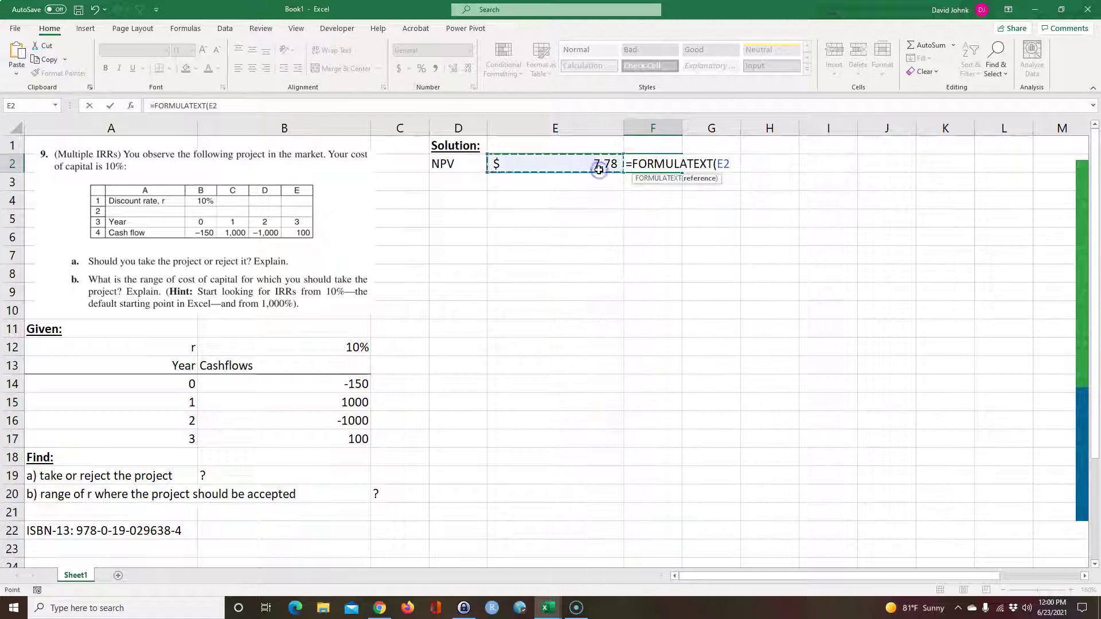
{"action": "key", "text": "Return"}
Enter =IF(E2>0,"take","reject") in E3 for the take-or-reject decision.
{"action": "left_click", "coordinate": [514, 186]}
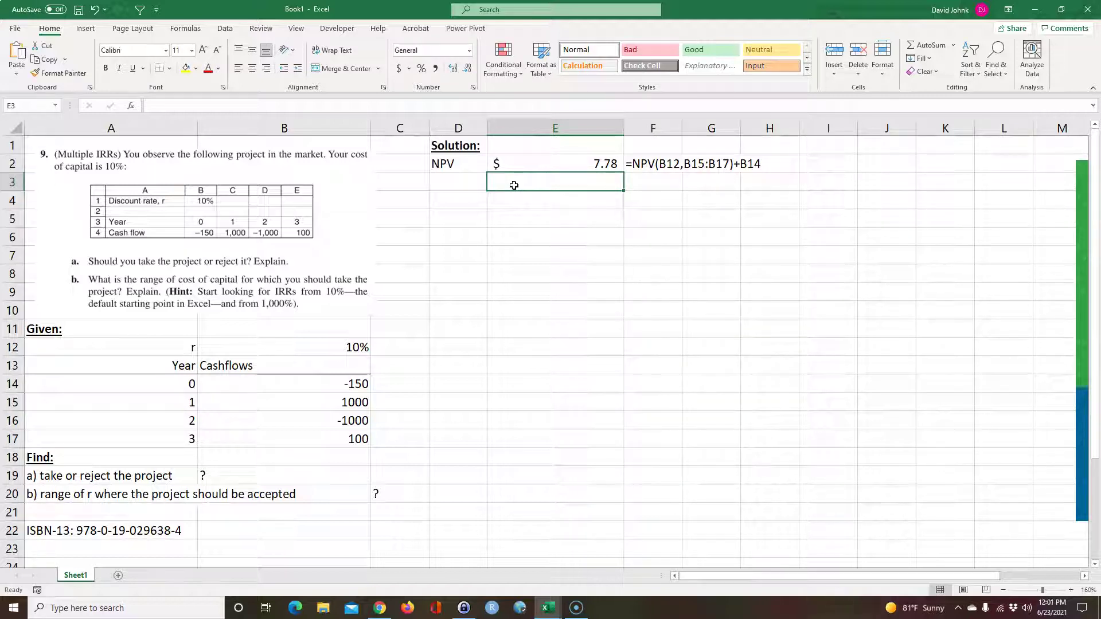
{"action": "type", "text": "=if("}
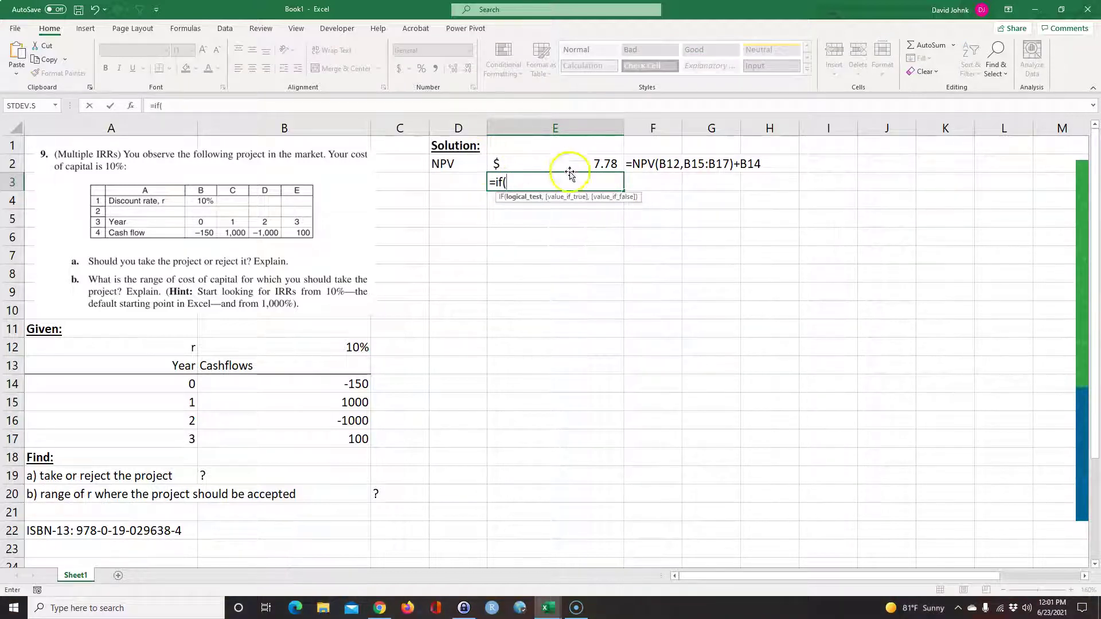
{"action": "left_click", "coordinate": [569, 165]}
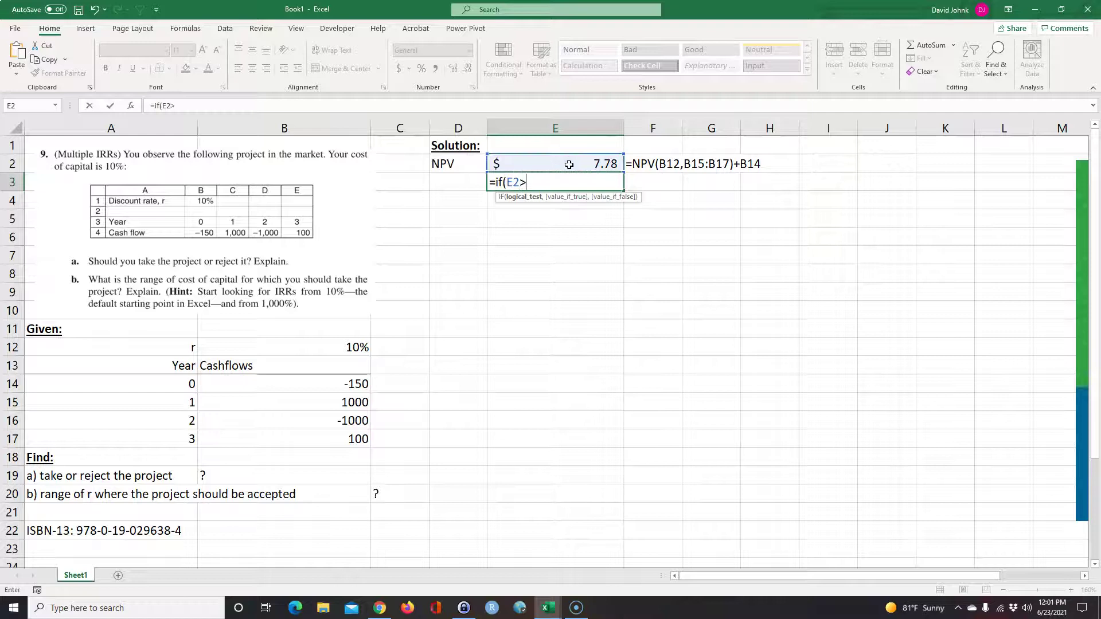
{"action": "type", "text": "0,\"tya"}
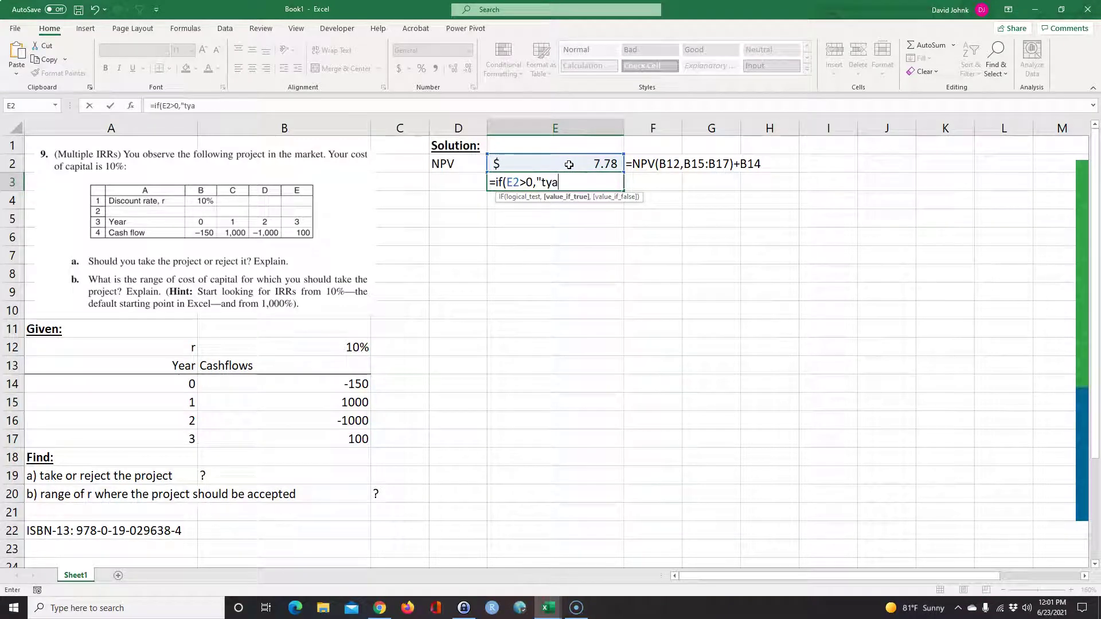
{"action": "type", "text": ","}
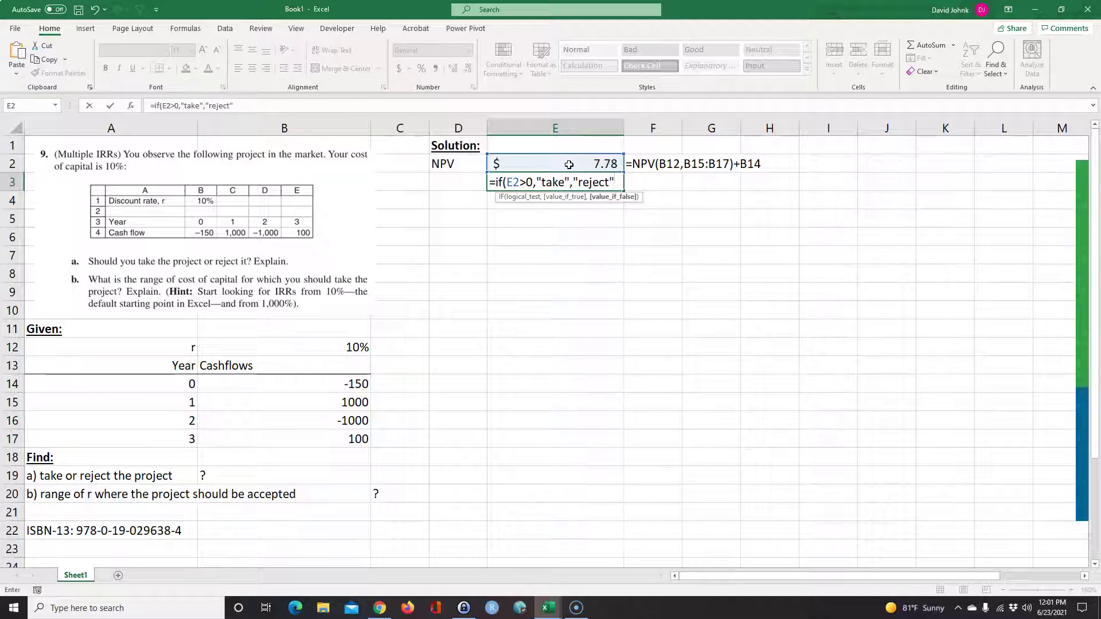
{"action": "key", "text": "Return"}
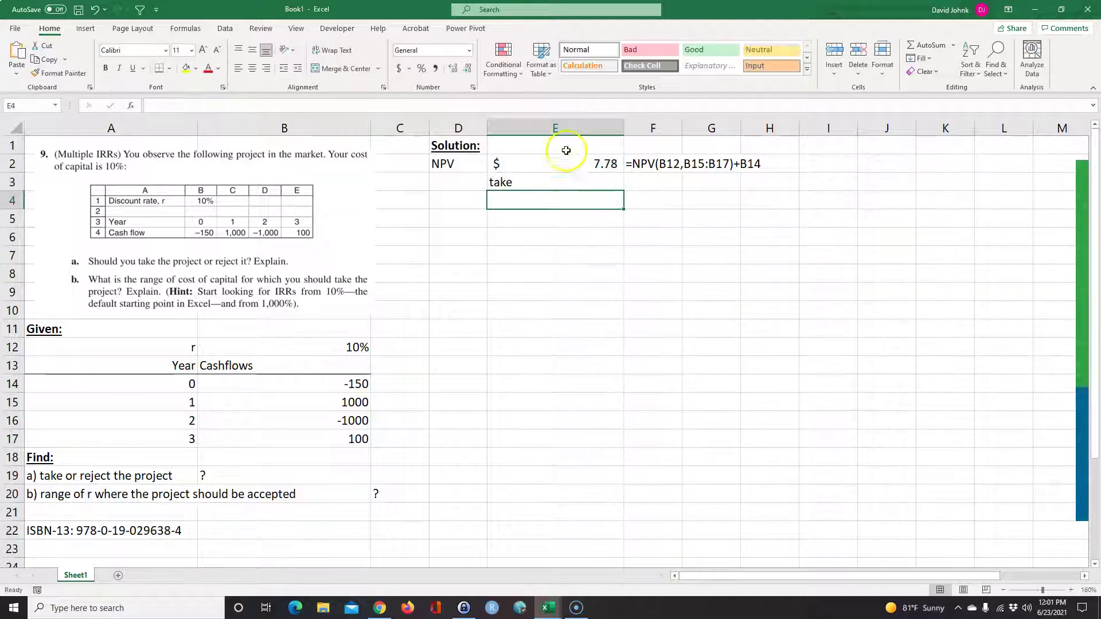
Copy question a) from A19 into D3, widen column D, and fill D3:E3 yellow.
{"action": "left_click", "coordinate": [67, 474]}
{"action": "key", "text": "ctrl+c"}
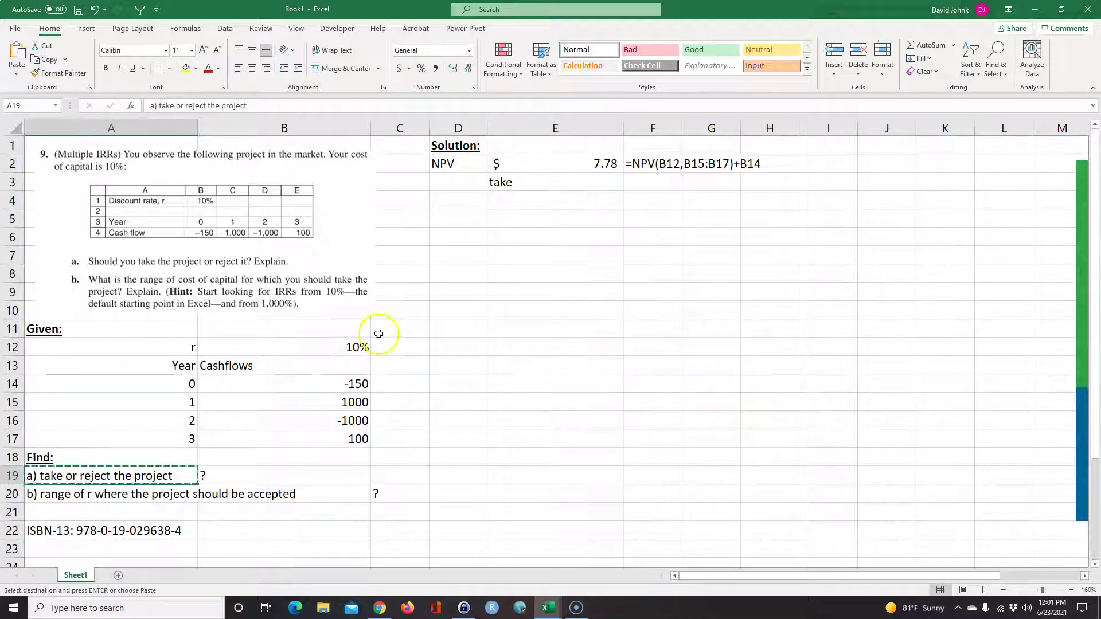
{"action": "left_click", "coordinate": [466, 182]}
{"action": "key", "text": "ctrl+v"}
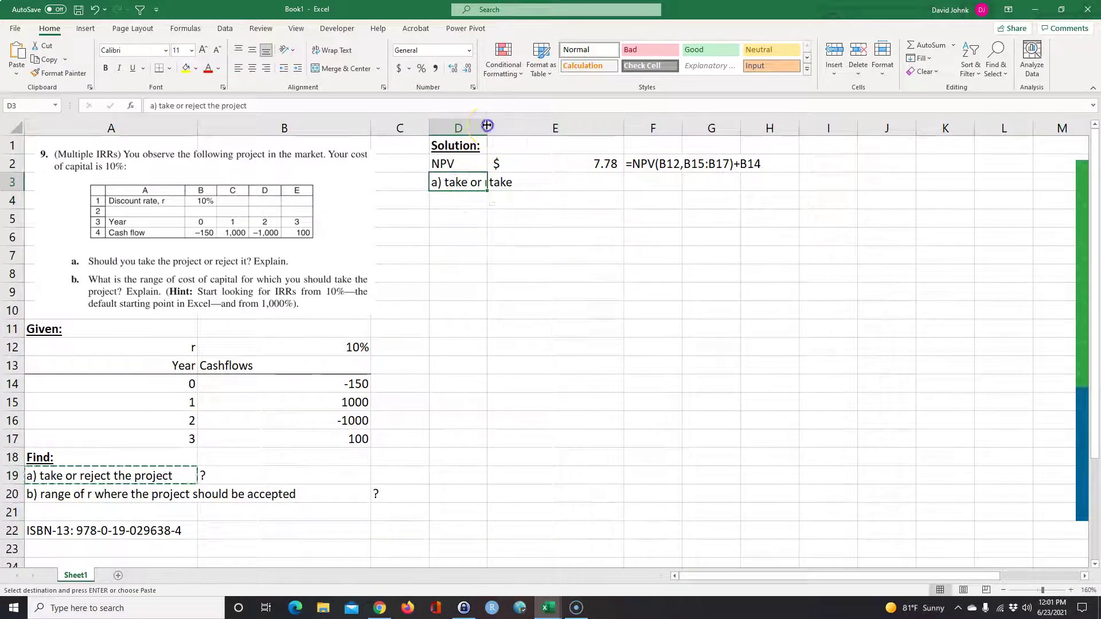
{"action": "double_click", "coordinate": [487, 127]}
{"action": "left_click", "coordinate": [519, 256]}
{"action": "left_click_drag", "start_coordinate": [495, 179], "coordinate": [605, 175]}
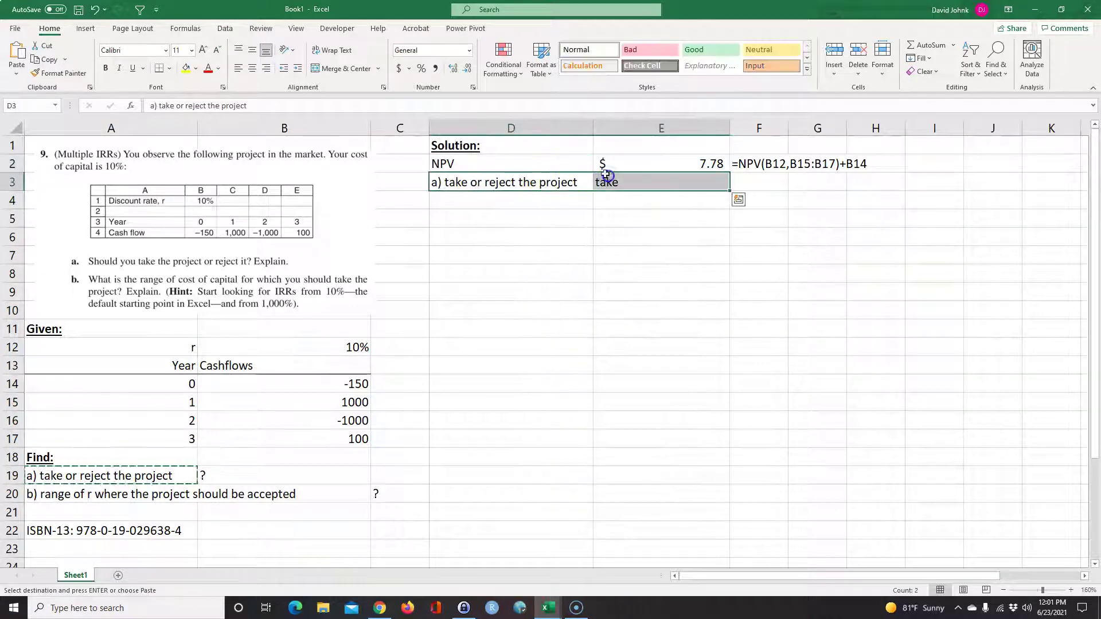
{"action": "left_click", "coordinate": [185, 68]}
{"action": "left_click", "coordinate": [529, 308]}
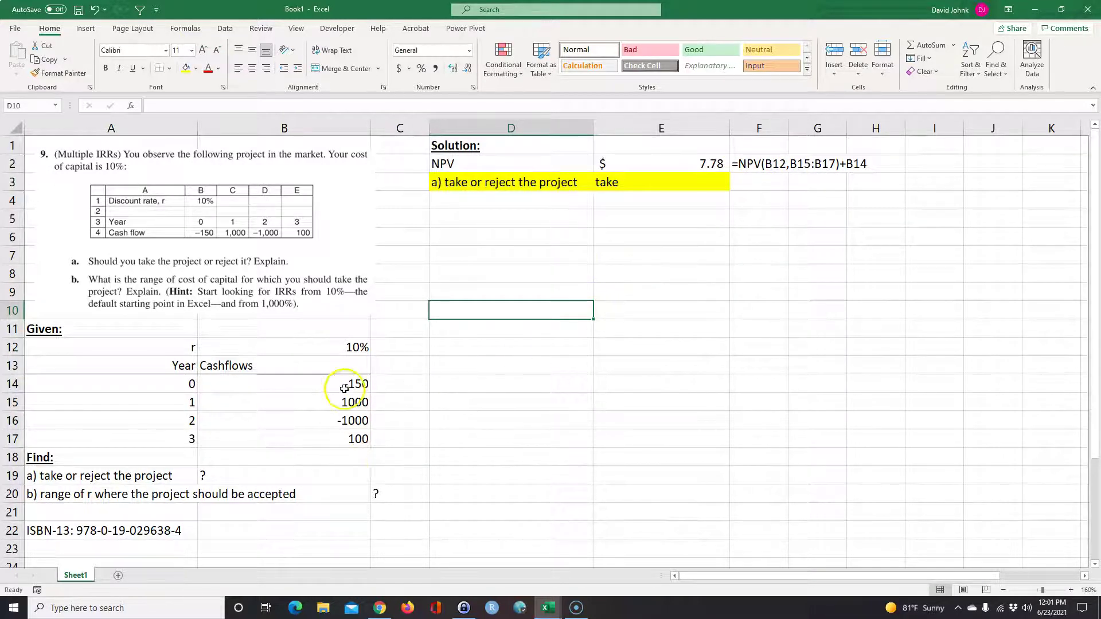
{"action": "left_click_drag", "start_coordinate": [356, 383], "coordinate": [359, 432]}
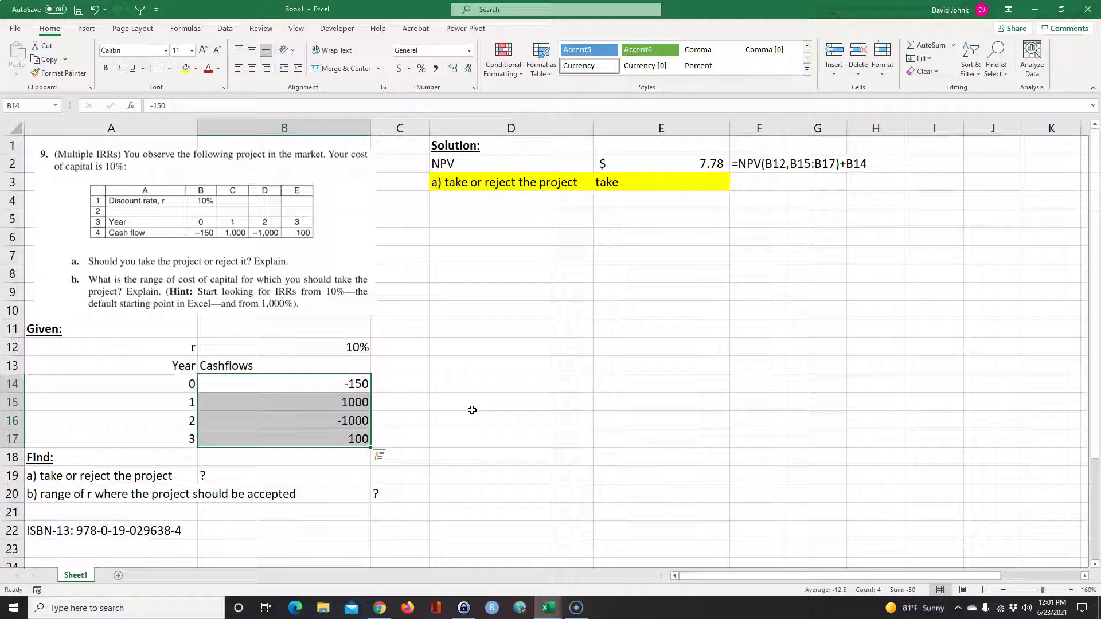
{"action": "left_click_drag", "start_coordinate": [361, 380], "coordinate": [362, 405]}
{"action": "left_click", "coordinate": [356, 402]}
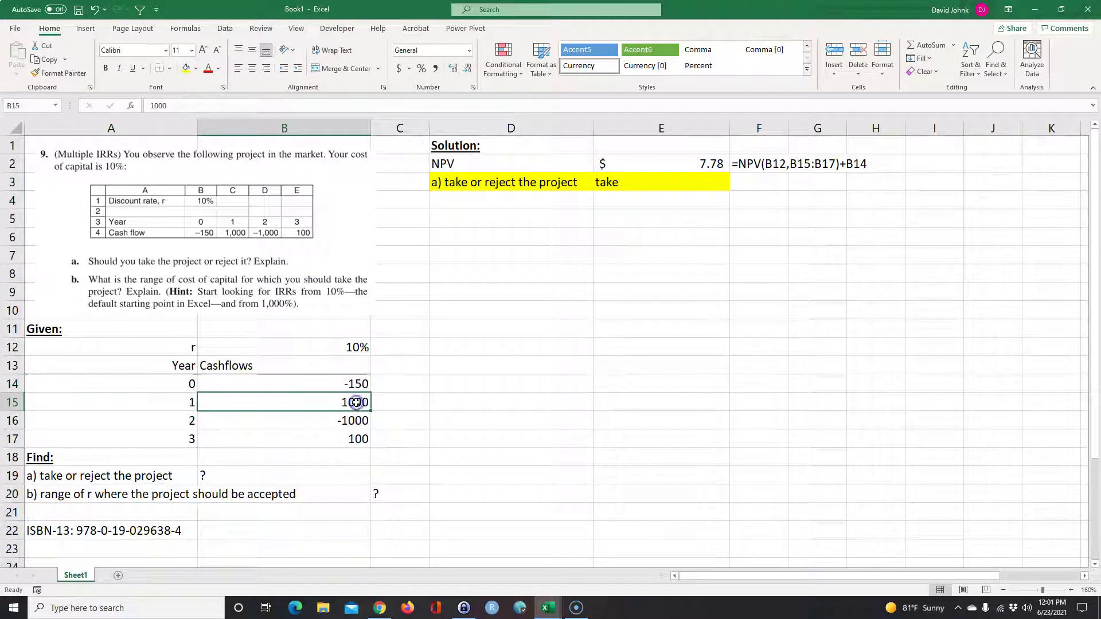
{"action": "left_click", "coordinate": [365, 422]}
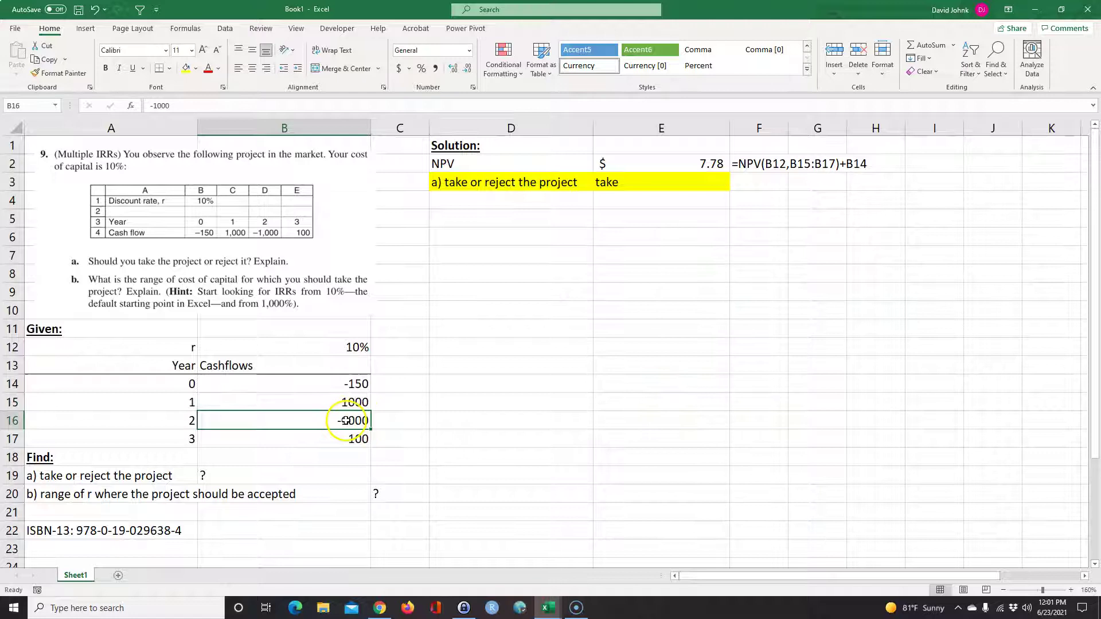
{"action": "left_click_drag", "start_coordinate": [360, 382], "coordinate": [361, 422]}
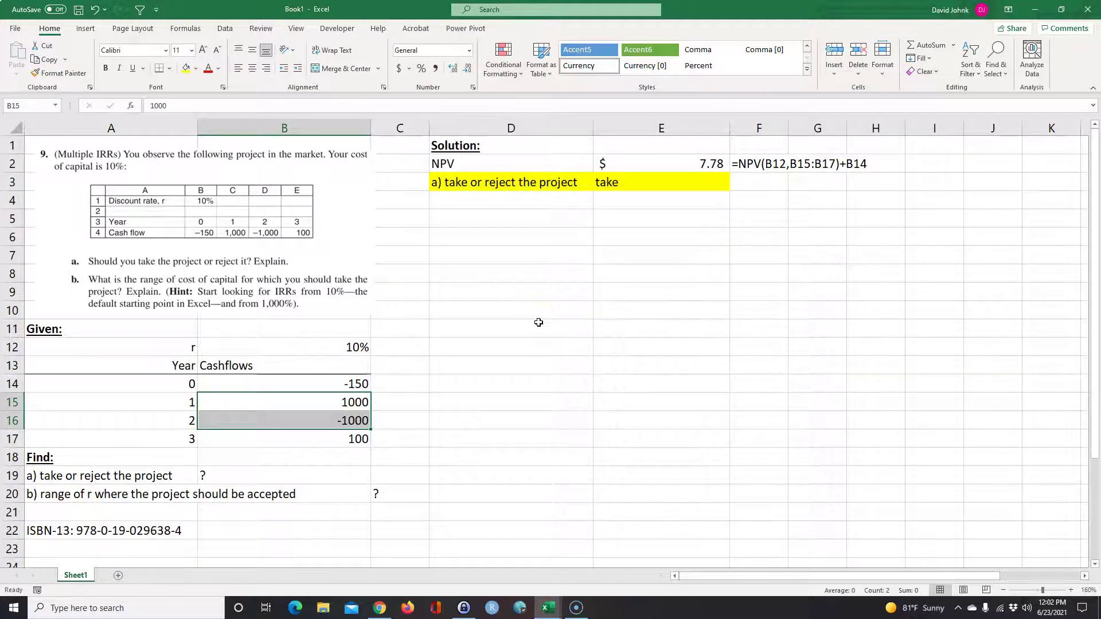
{"action": "left_click", "coordinate": [329, 347]}
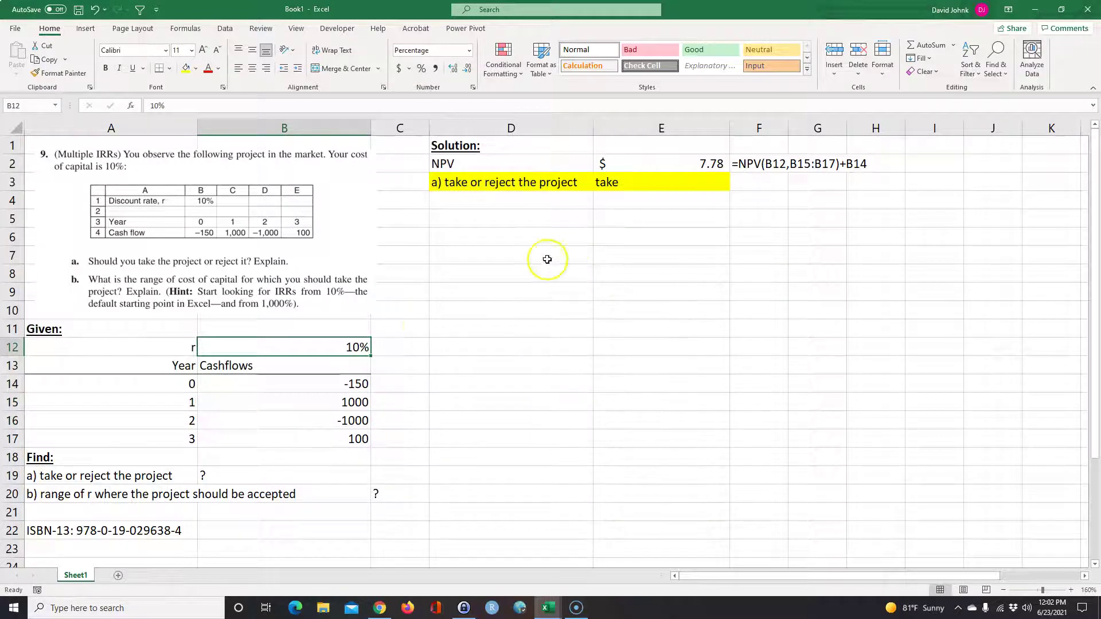
{"action": "left_click", "coordinate": [334, 402]}
{"action": "left_click", "coordinate": [493, 353]}
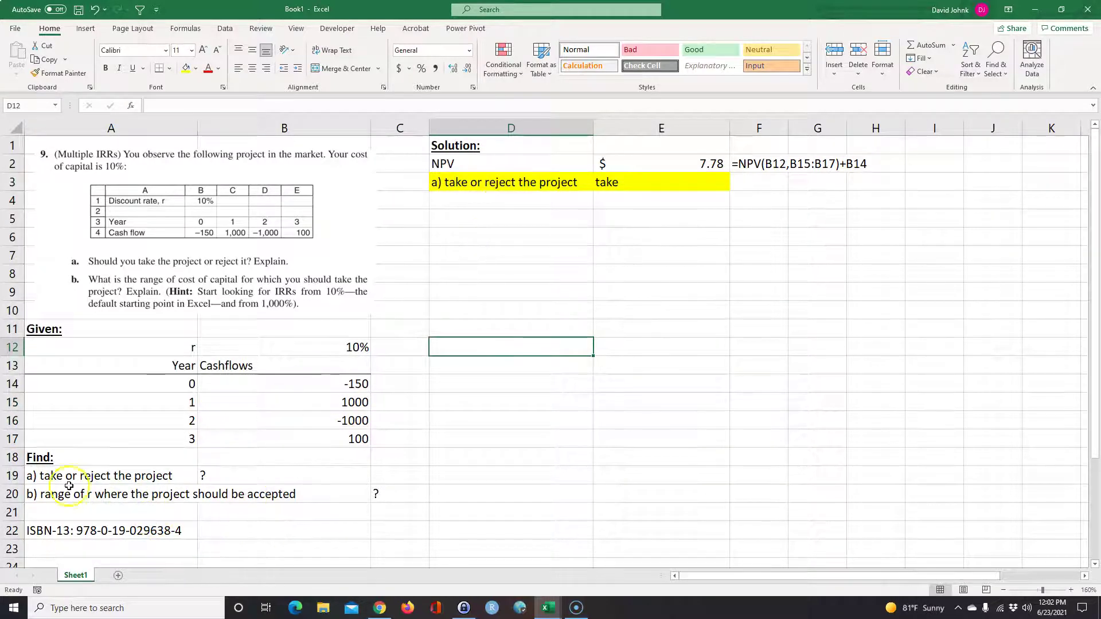
{"action": "left_click", "coordinate": [163, 494]}
Type the label IRRL into cell D5.
{"action": "left_click_drag", "start_coordinate": [162, 494], "coordinate": [226, 494]}
{"action": "left_click", "coordinate": [459, 290]}
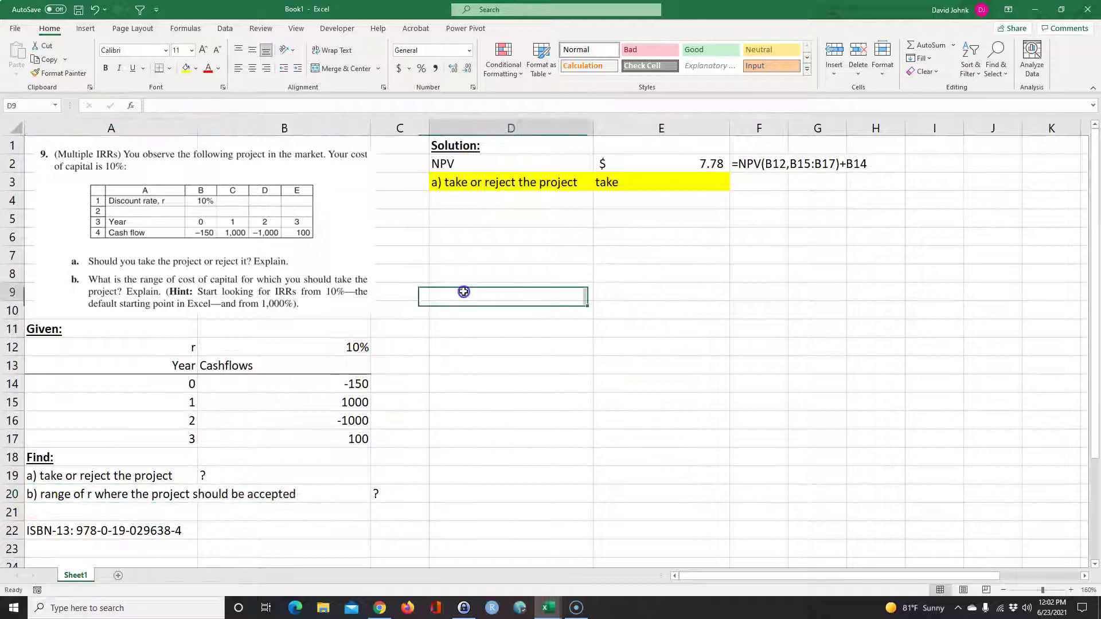
{"action": "left_click", "coordinate": [510, 235]}
{"action": "left_click", "coordinate": [483, 216]}
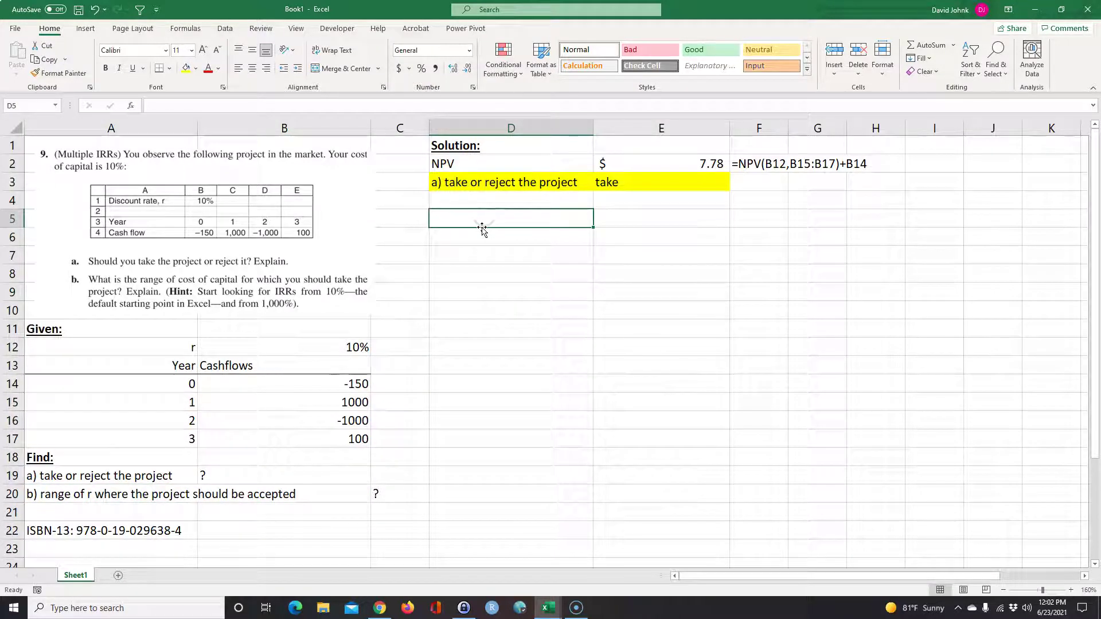
{"action": "double_click", "coordinate": [482, 229]}
{"action": "type", "text": "b"}
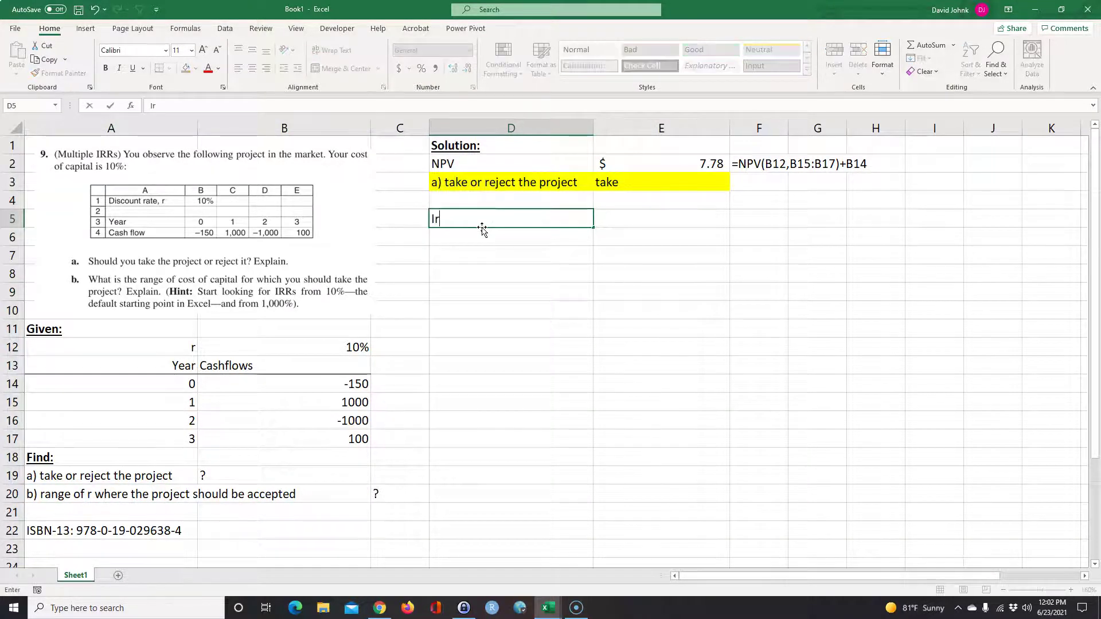
{"action": "key", "text": "BackSpace"}
{"action": "type", "text": "IRRI"}
{"action": "key", "text": "BackSpace"}
{"action": "type", "text": "L"}
{"action": "key", "text": "shift+Left"}
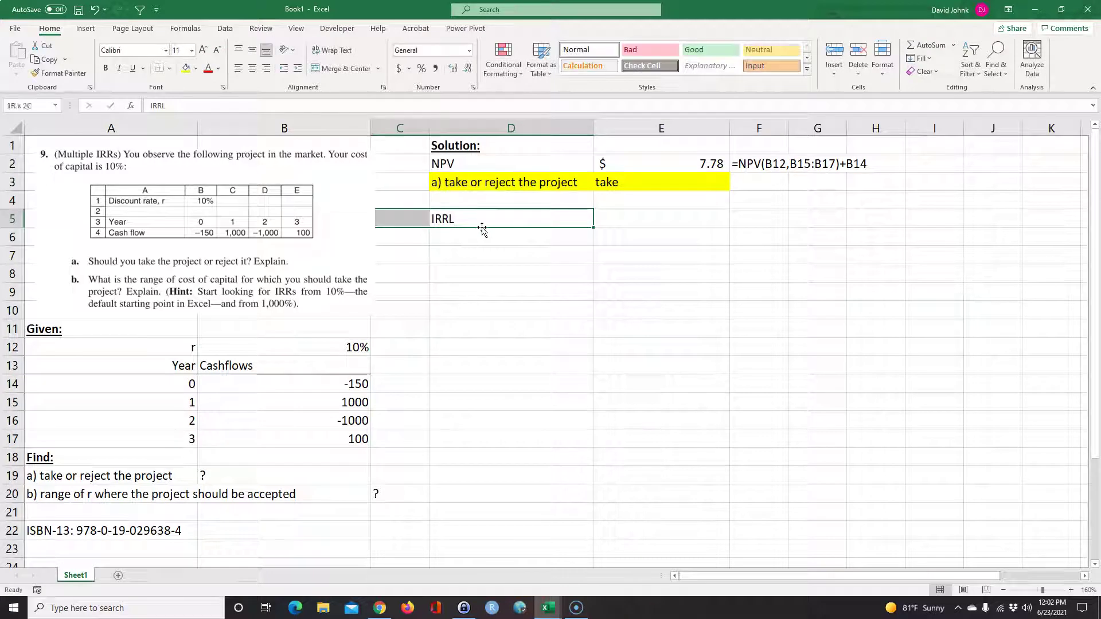
{"action": "left_click", "coordinate": [535, 250]}
Make the L in D5's IRRL label subscript via Format Cells.
{"action": "double_click", "coordinate": [464, 216]}
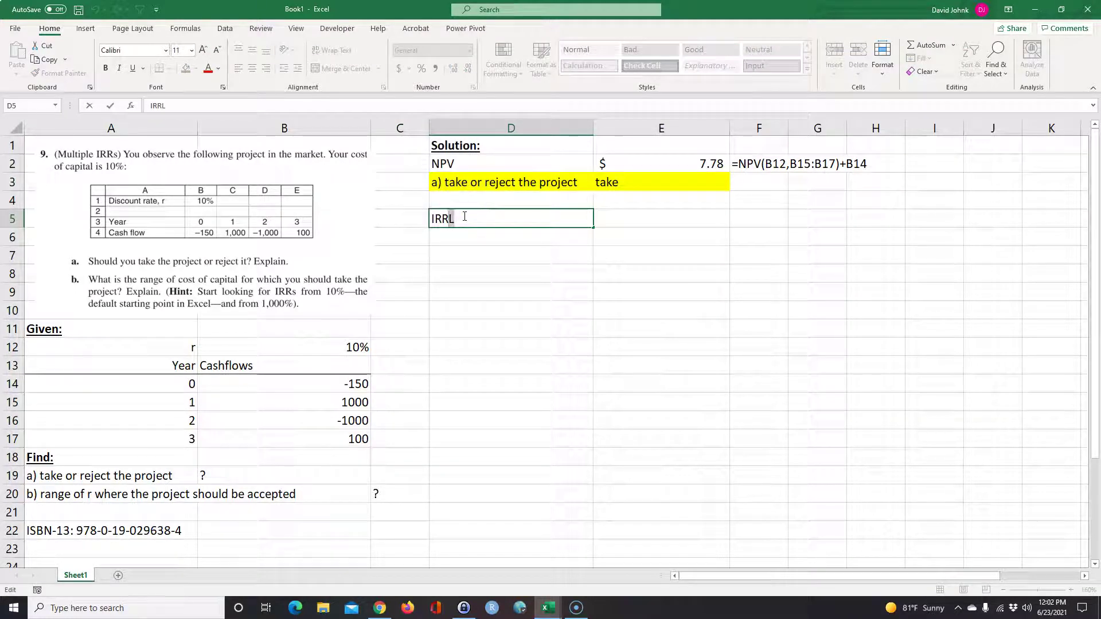
{"action": "key", "text": "ctrl+1"}
{"action": "key", "text": "alt+b"}
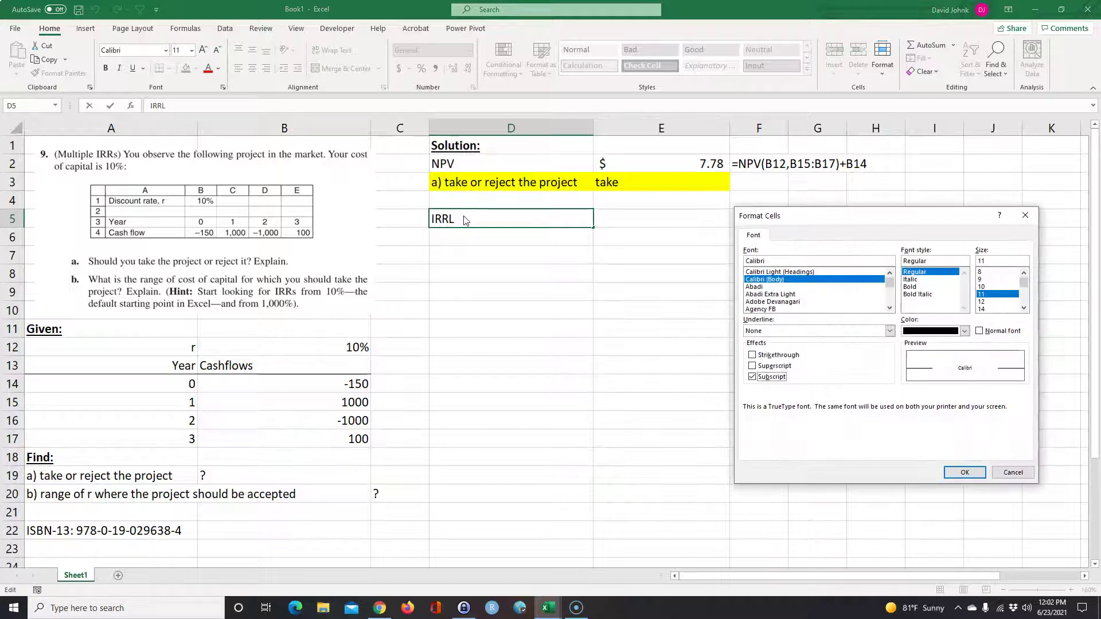
{"action": "key", "text": "Return"}
{"action": "left_click", "coordinate": [657, 218]}
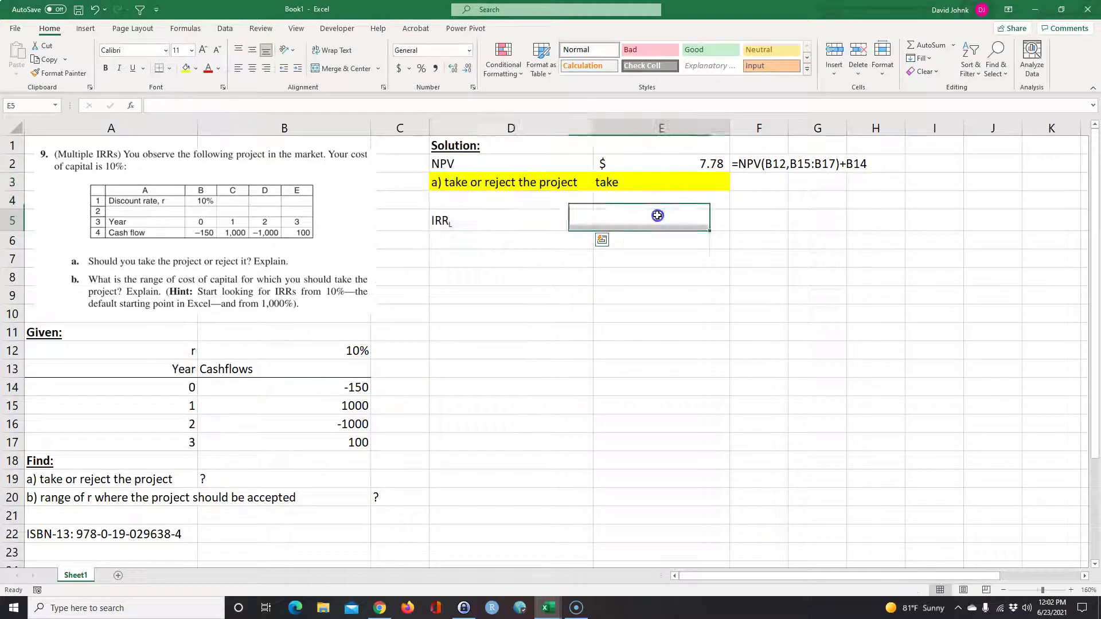
Enter =IRR(B14:B17) in E5 to get the low IRR of 8%.
{"action": "type", "text": "=irr"}
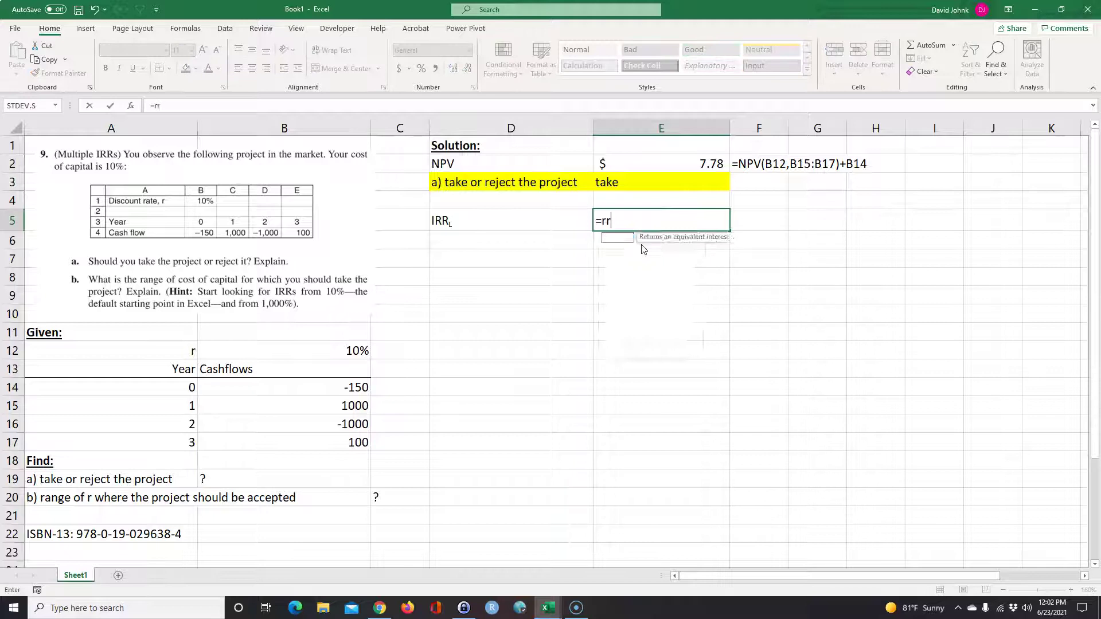
{"action": "type", "text": "("}
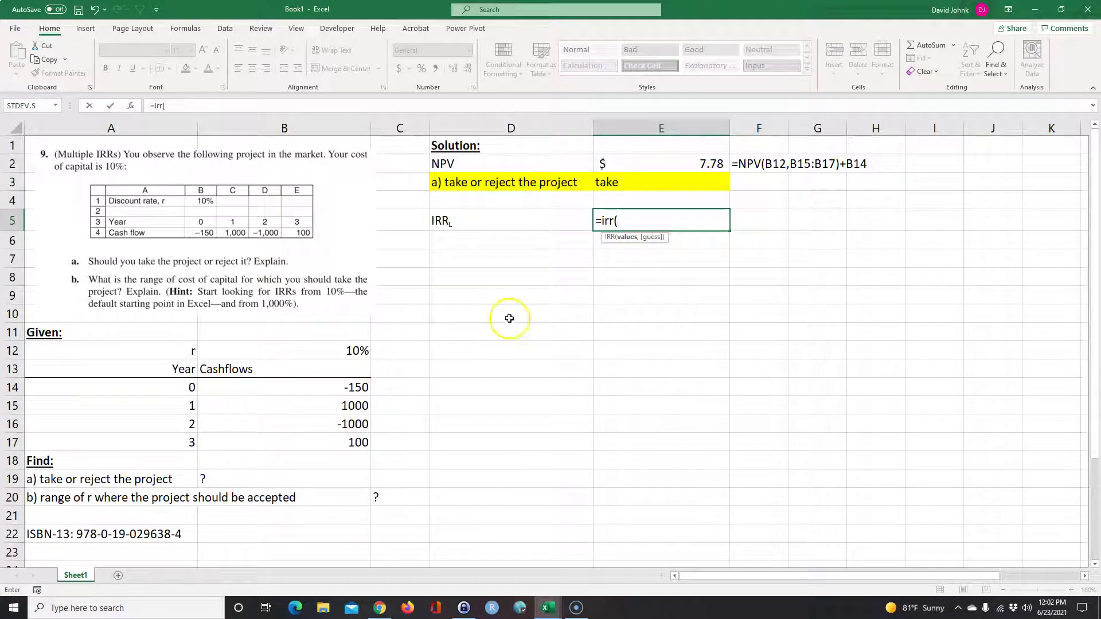
{"action": "left_click_drag", "start_coordinate": [354, 387], "coordinate": [349, 443]}
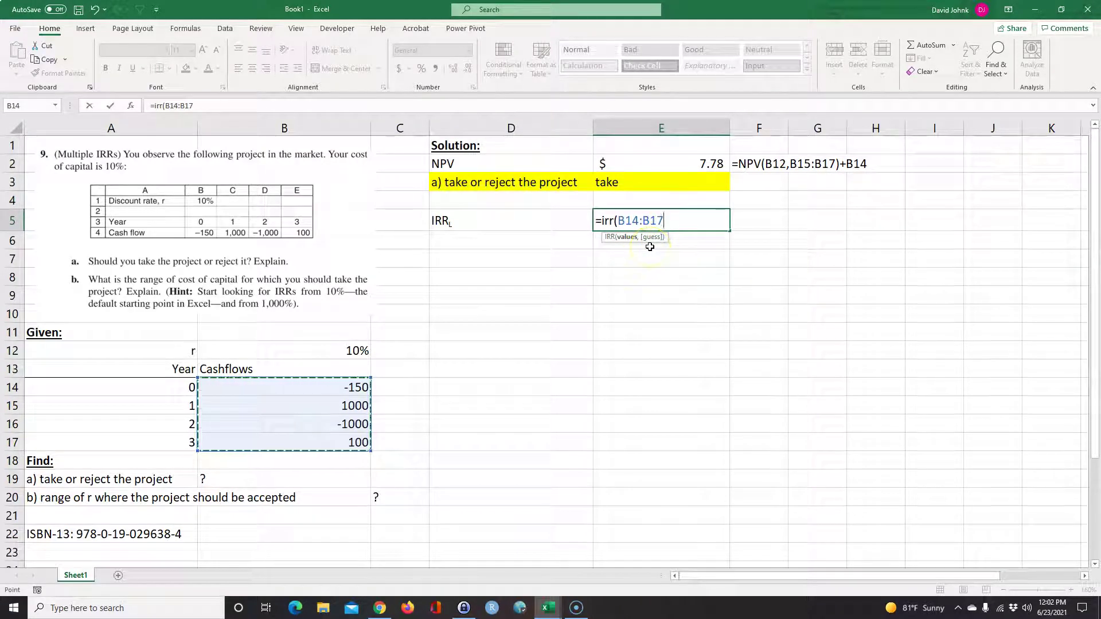
{"action": "type", "text": ","}
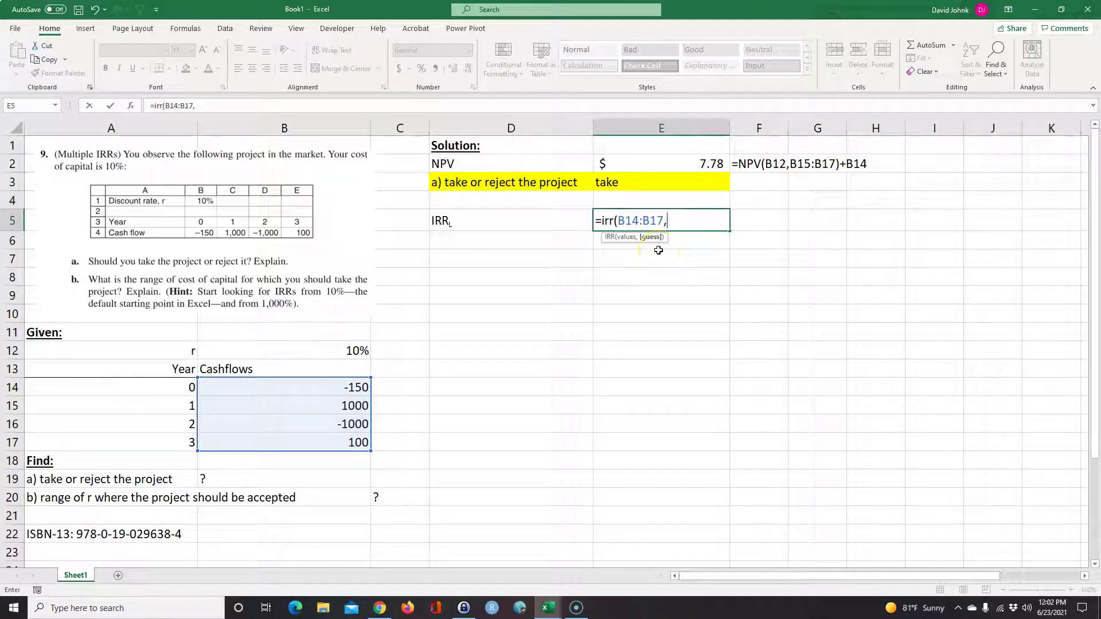
{"action": "key", "text": "BackSpace"}
{"action": "key", "text": "Return"}
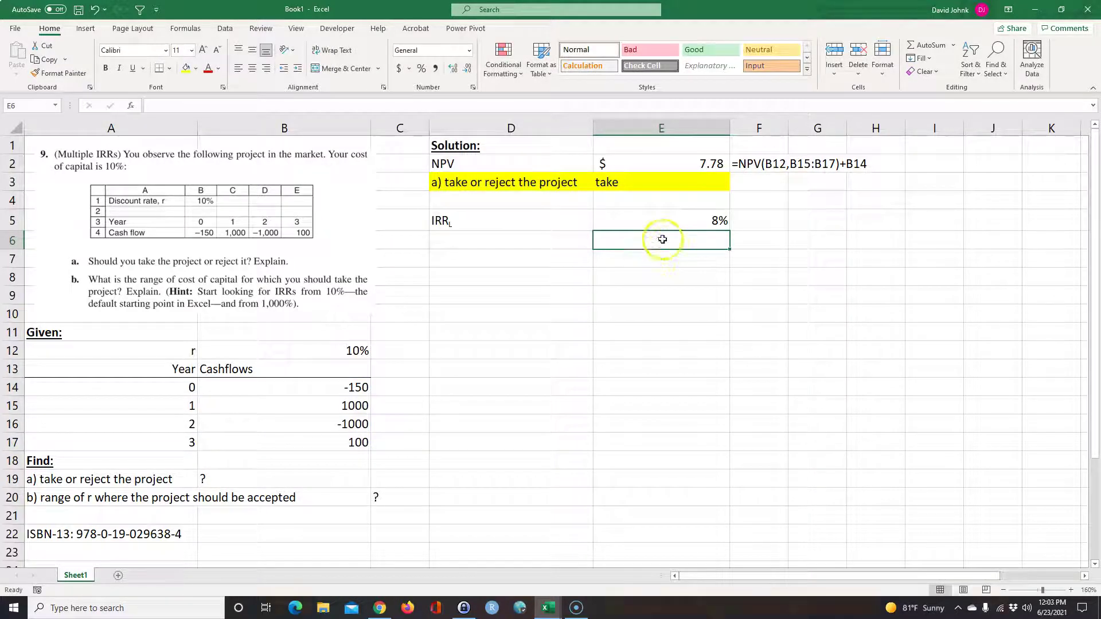
Increase E5's decimal places so the low IRR reads 8.40%.
{"action": "left_click", "coordinate": [686, 221]}
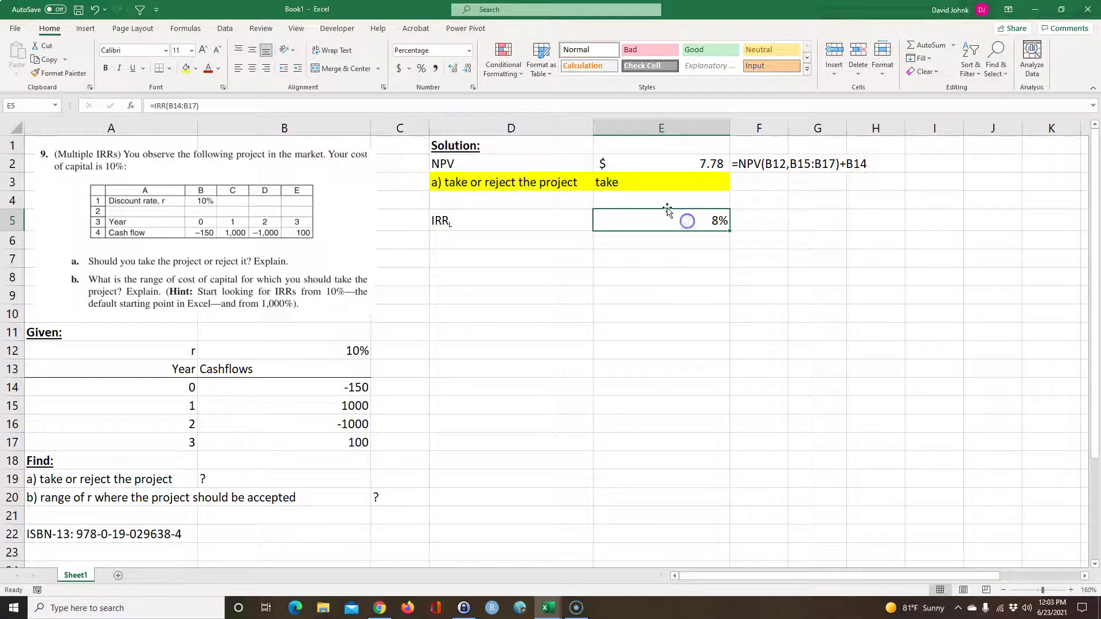
{"action": "left_click", "coordinate": [452, 70]}
{"action": "left_click", "coordinate": [453, 70]}
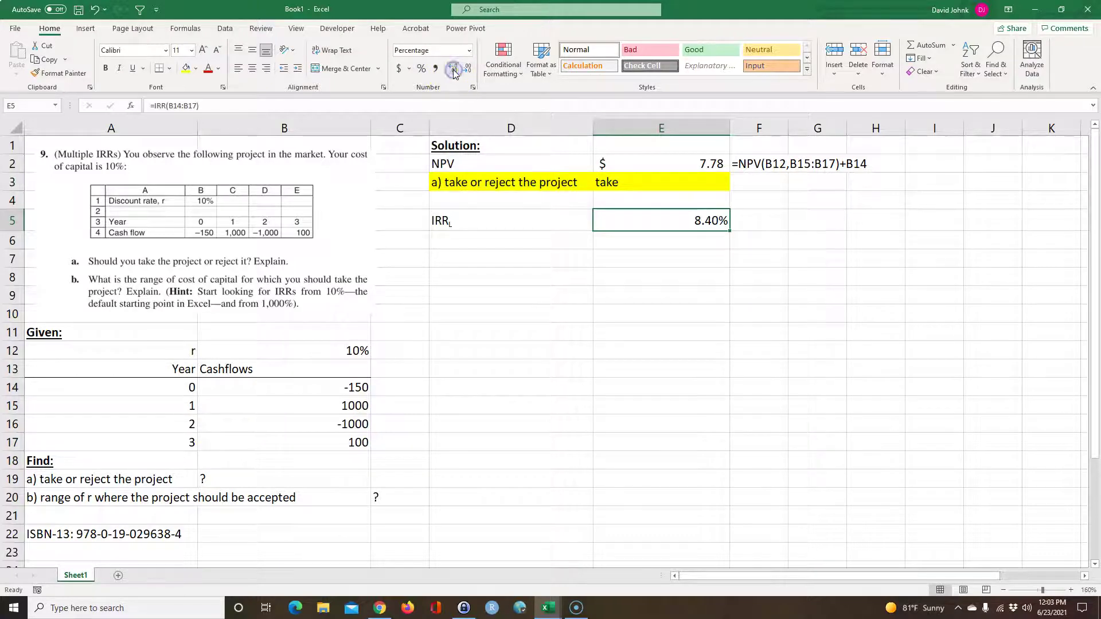
{"action": "left_click", "coordinate": [748, 224]}
{"action": "left_click", "coordinate": [475, 222]}
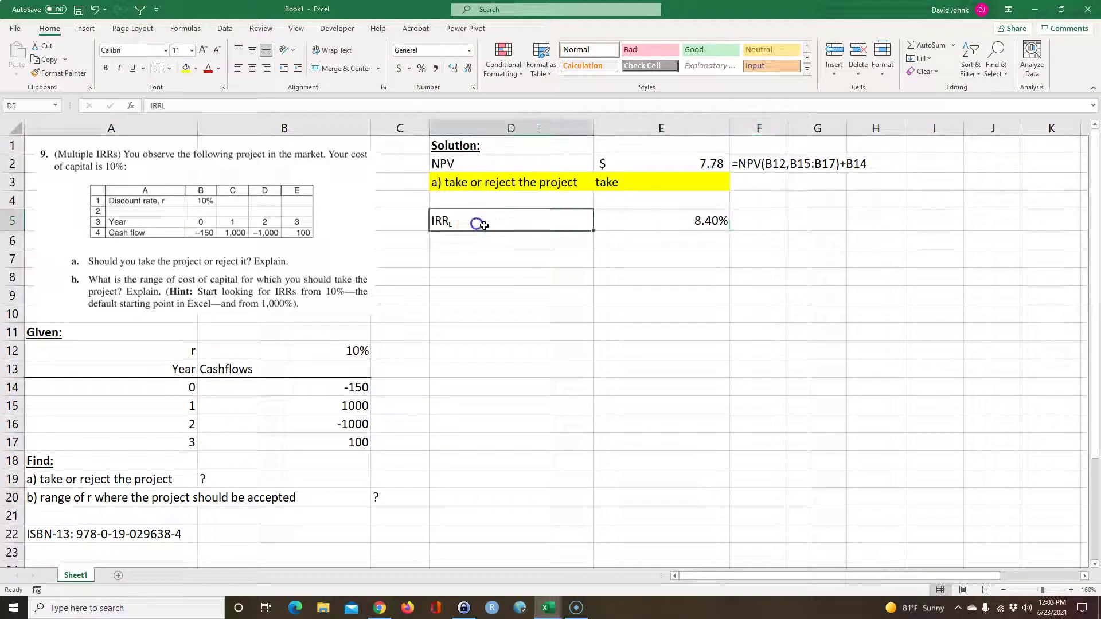
{"action": "left_click", "coordinate": [669, 220]}
{"action": "left_click", "coordinate": [675, 220]}
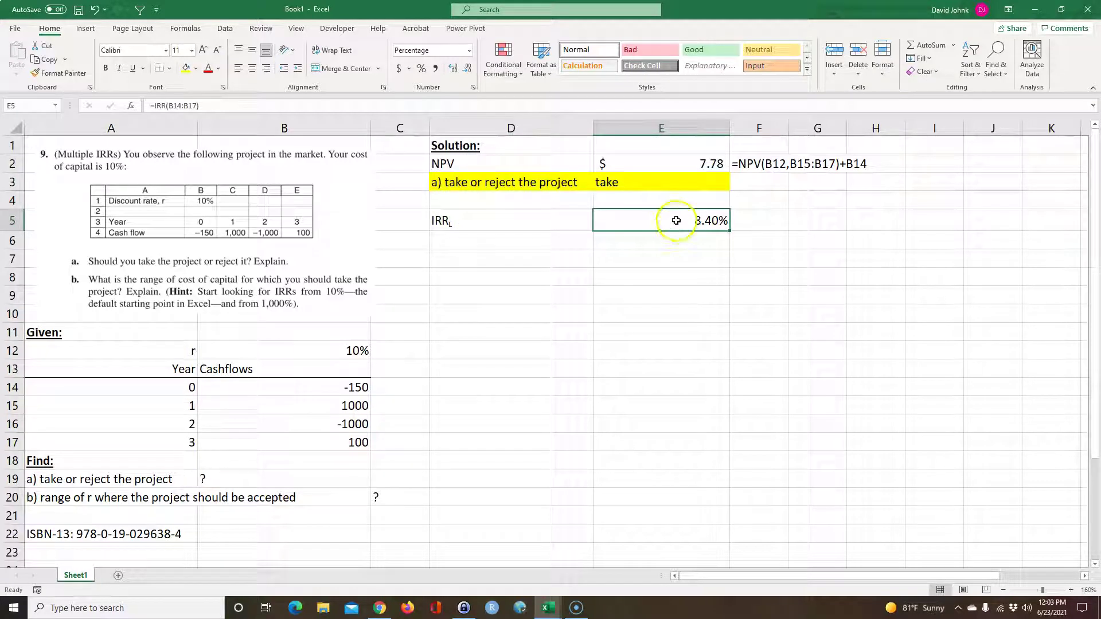
{"action": "left_click", "coordinate": [693, 220]}
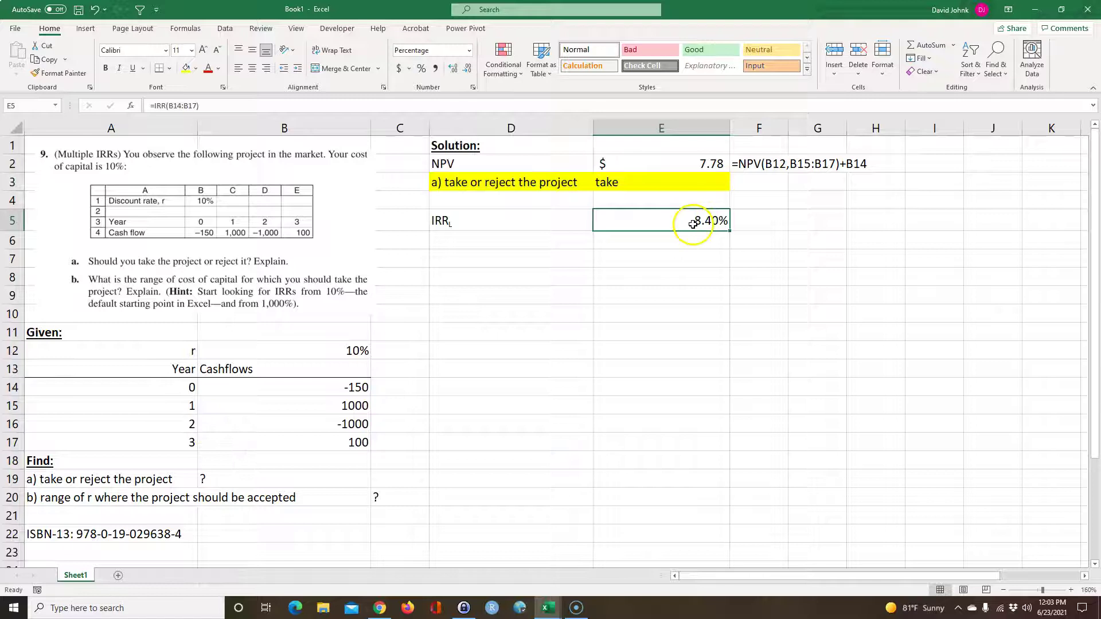
{"action": "left_click", "coordinate": [682, 211]}
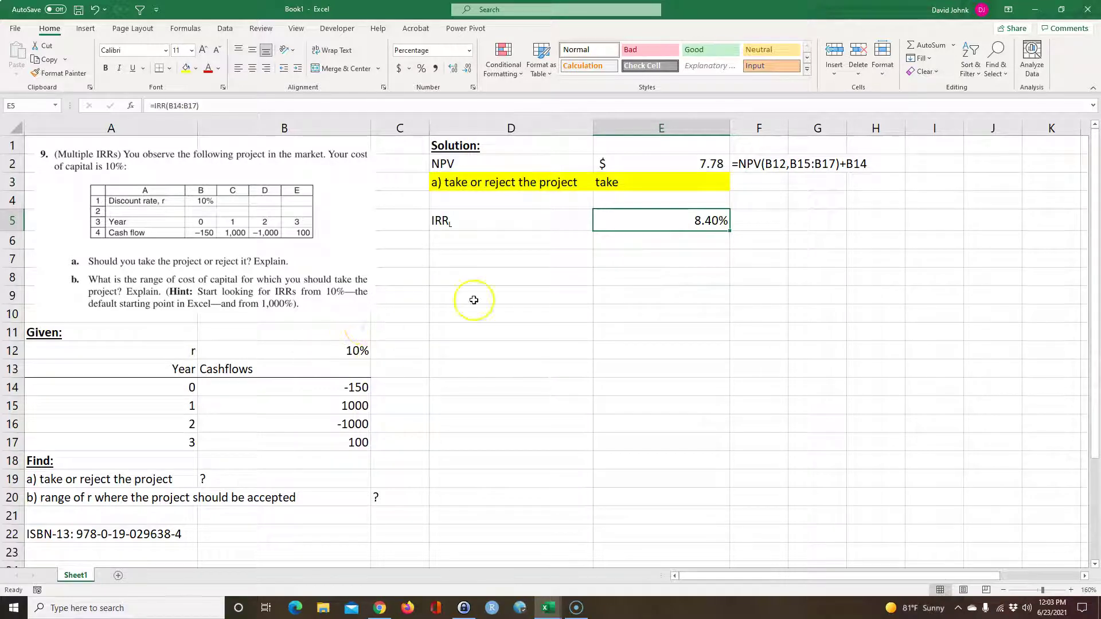
{"action": "left_click", "coordinate": [634, 298]}
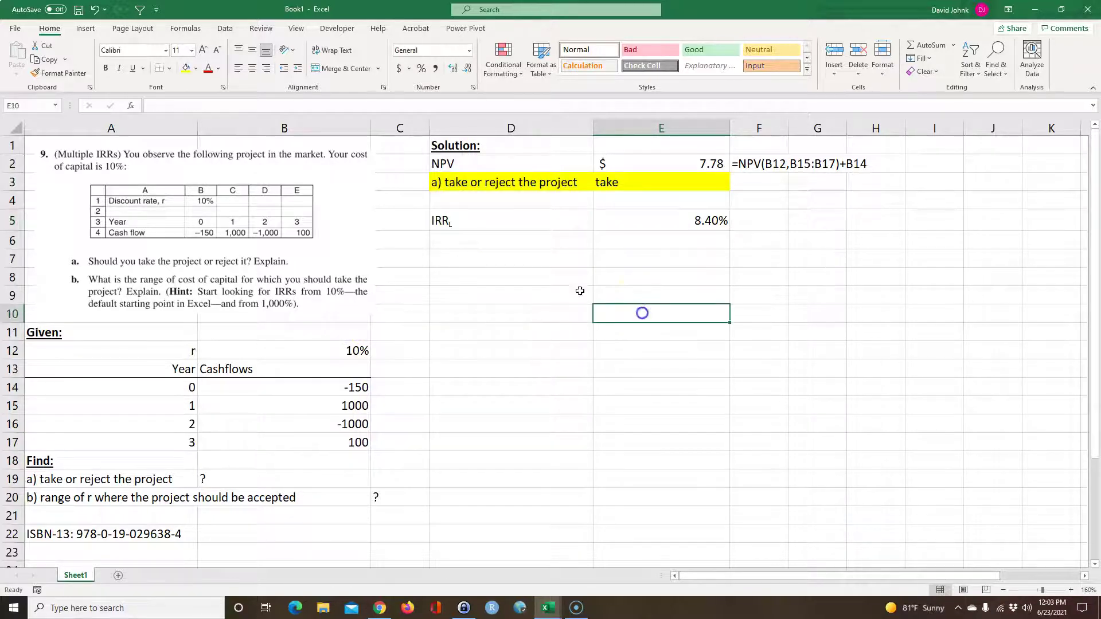
{"action": "left_click", "coordinate": [474, 221]}
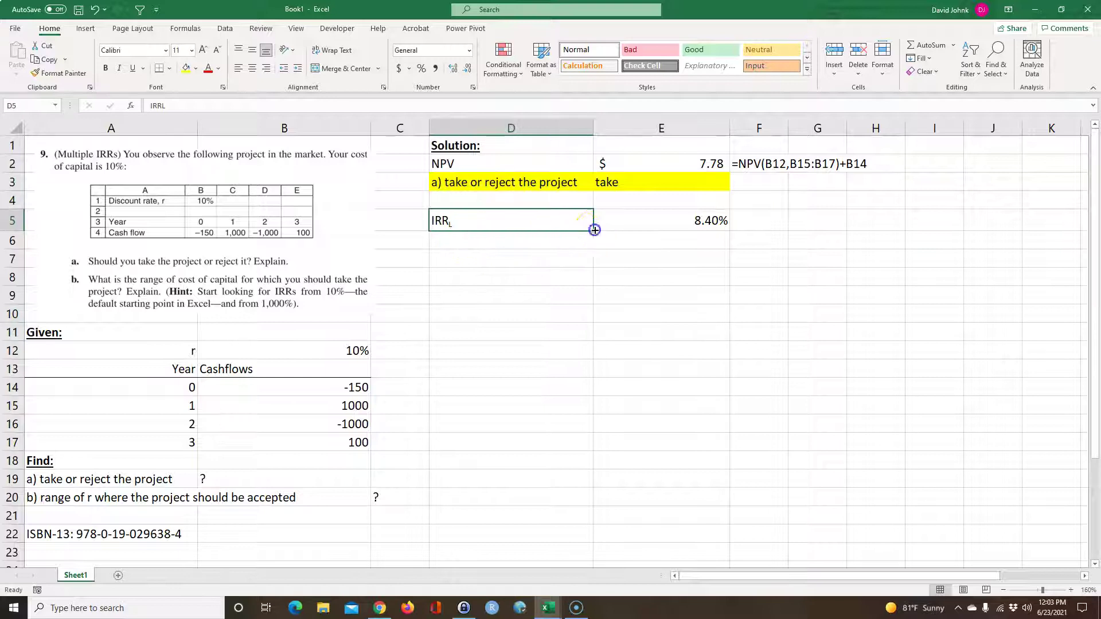
Fill the subscripted IRR label from D5 down into D6 and begin editing it.
{"action": "left_click_drag", "start_coordinate": [592, 230], "coordinate": [593, 251]}
{"action": "double_click", "coordinate": [464, 243]}
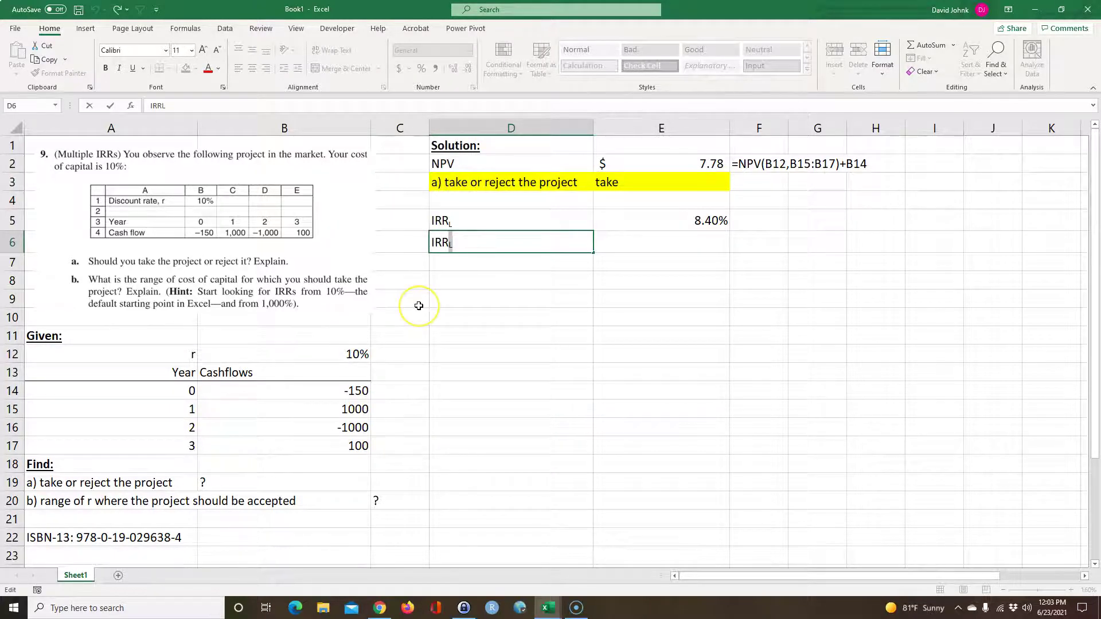
{"action": "key", "text": "Caps_Lock"}
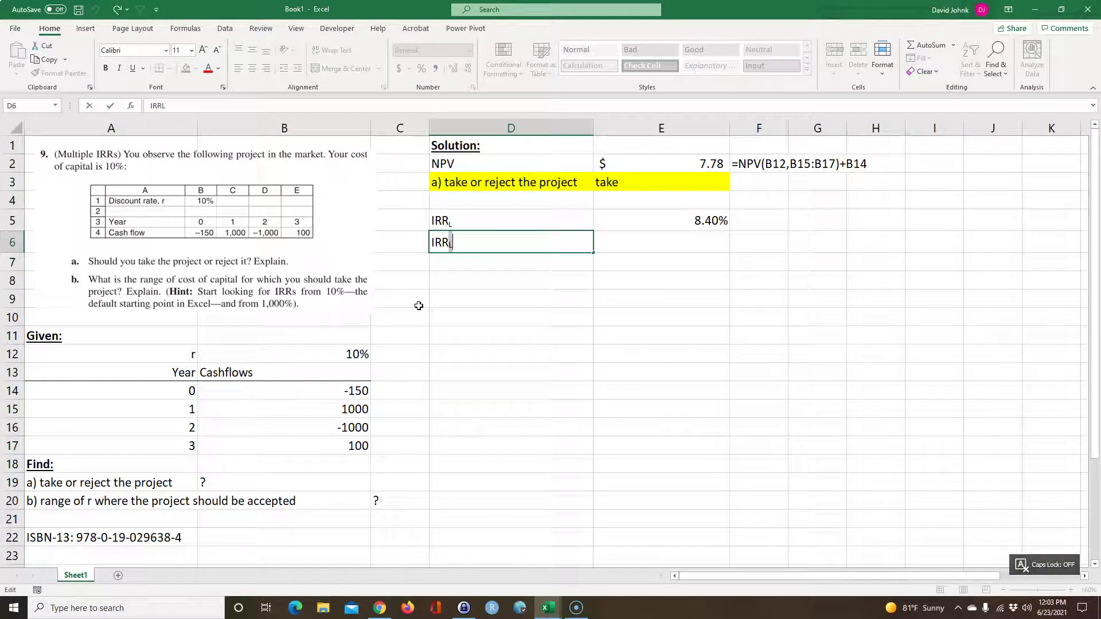
Change D6's subscript to H and enter =IRR(B14:B17,1000%) in E6, giving 447%.
{"action": "type", "text": "H"}
{"action": "key", "text": "Return"}
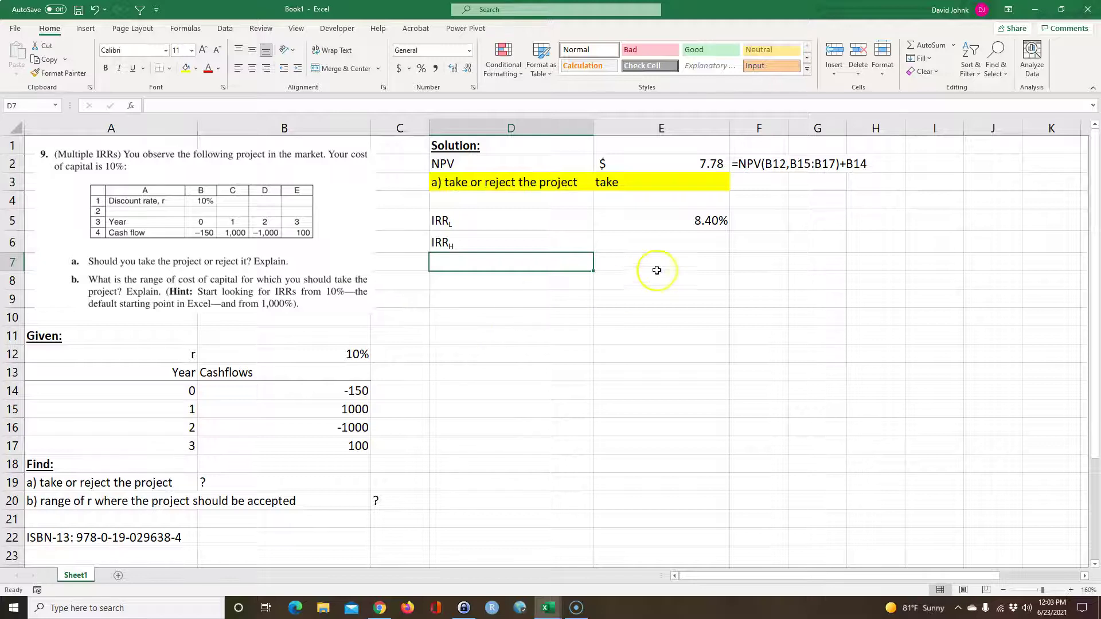
{"action": "left_click", "coordinate": [659, 241]}
{"action": "type", "text": "=irr("}
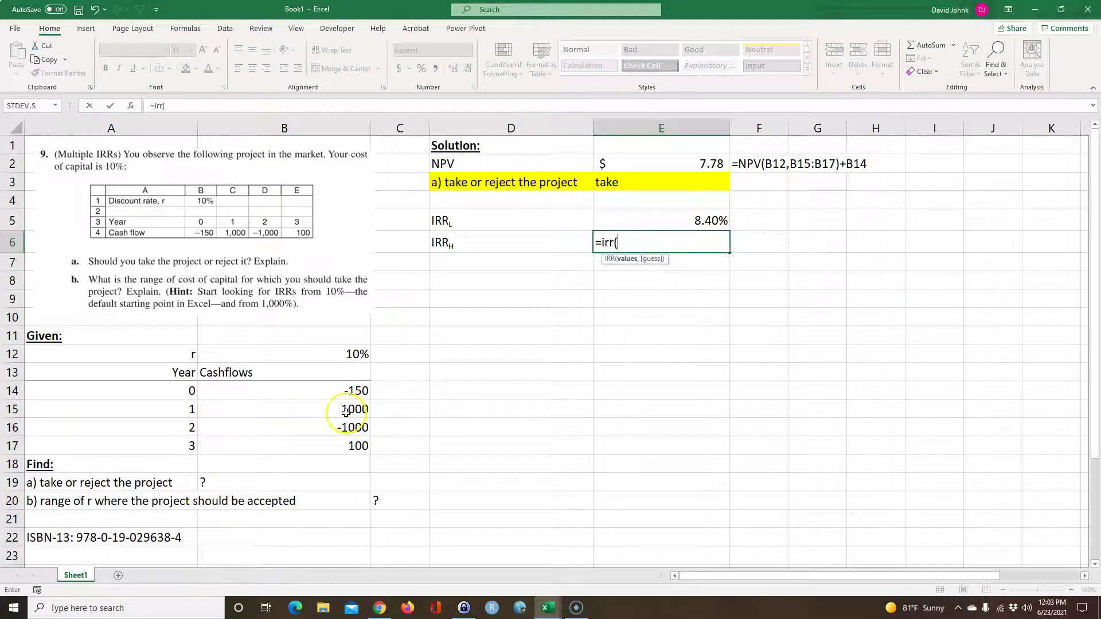
{"action": "left_click_drag", "start_coordinate": [350, 392], "coordinate": [351, 445]}
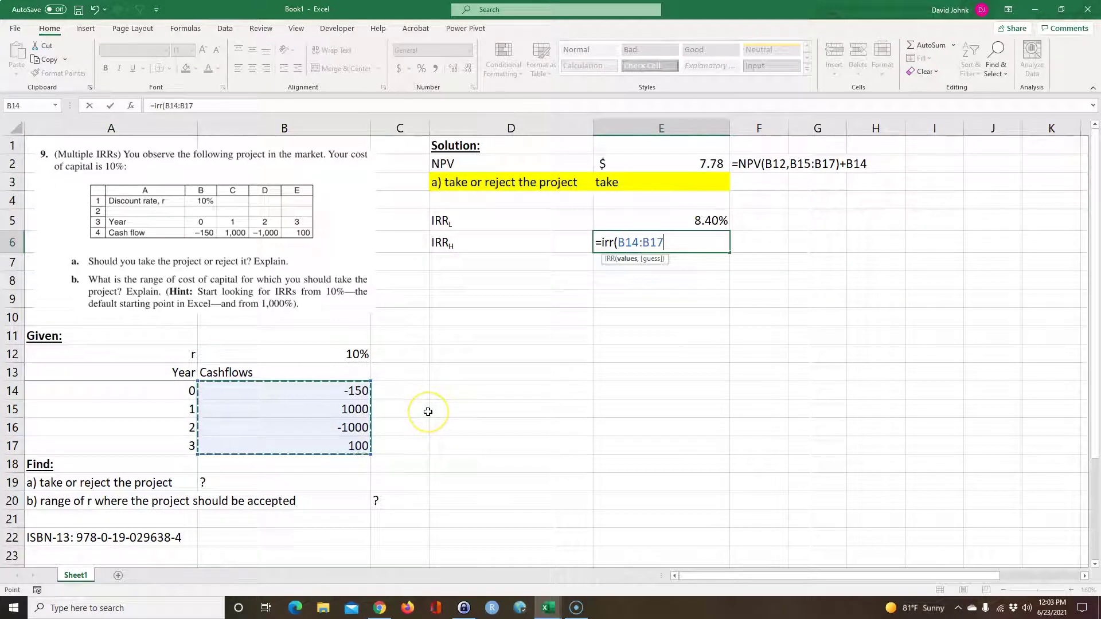
{"action": "type", "text": ",1000%"}
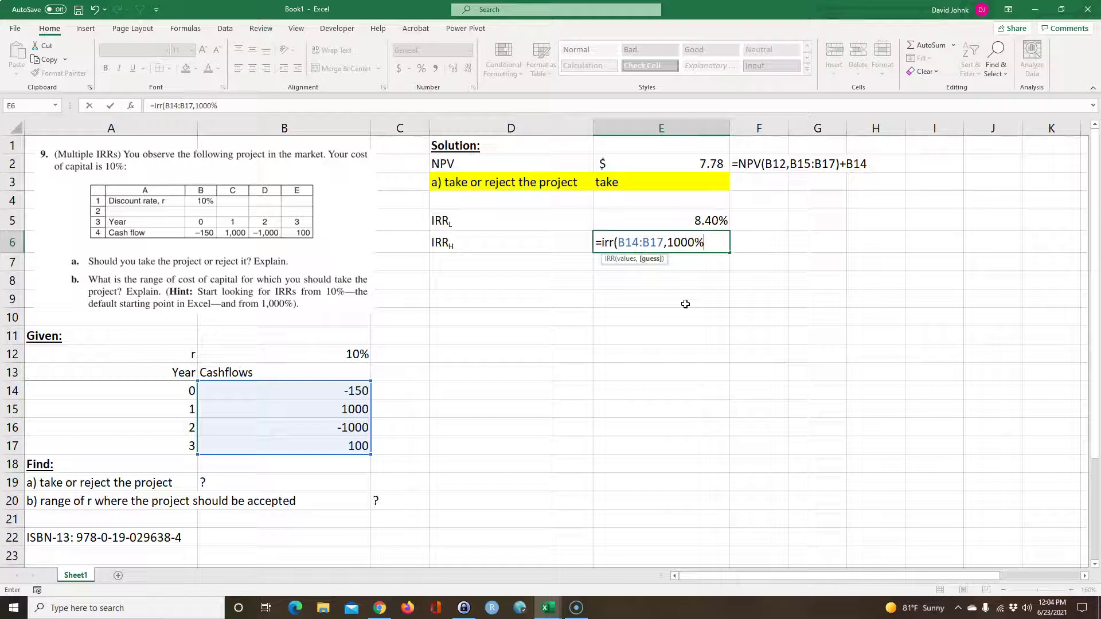
{"action": "key", "text": "Return"}
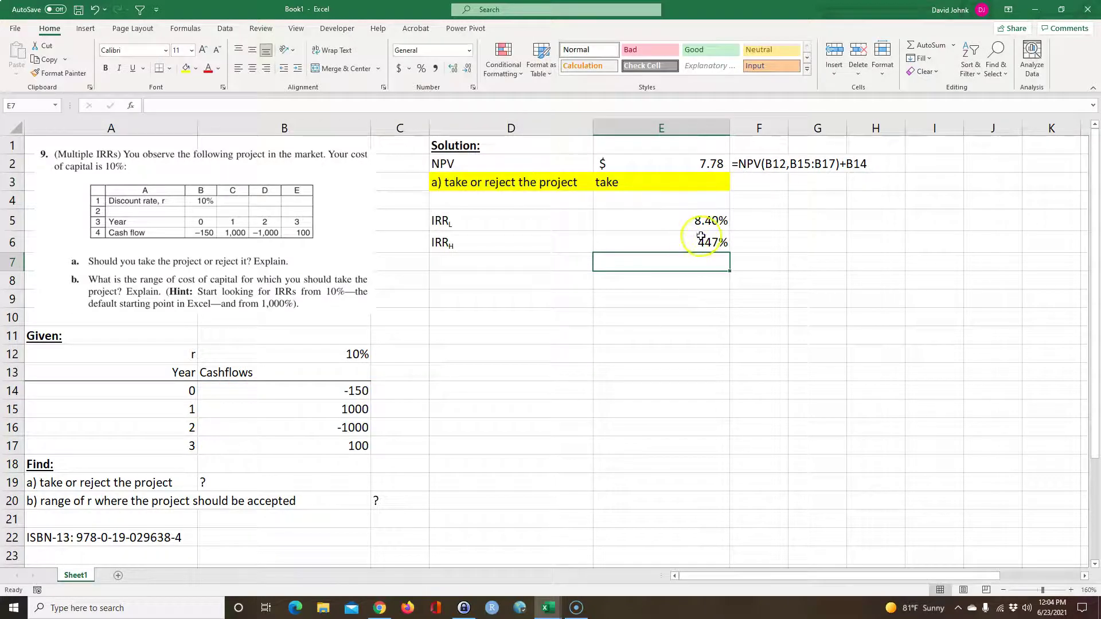
Add two decimal places to E6 so the high IRR reads 447.02%.
{"action": "left_click", "coordinate": [702, 239]}
{"action": "left_click", "coordinate": [453, 68]}
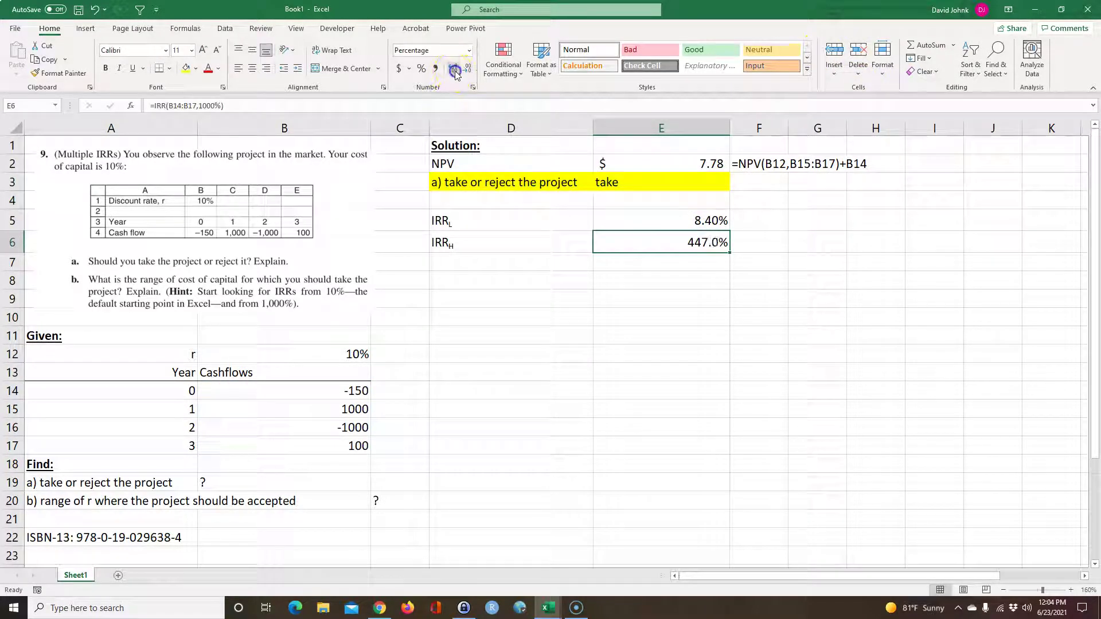
{"action": "left_click", "coordinate": [453, 68]}
{"action": "left_click", "coordinate": [572, 343]}
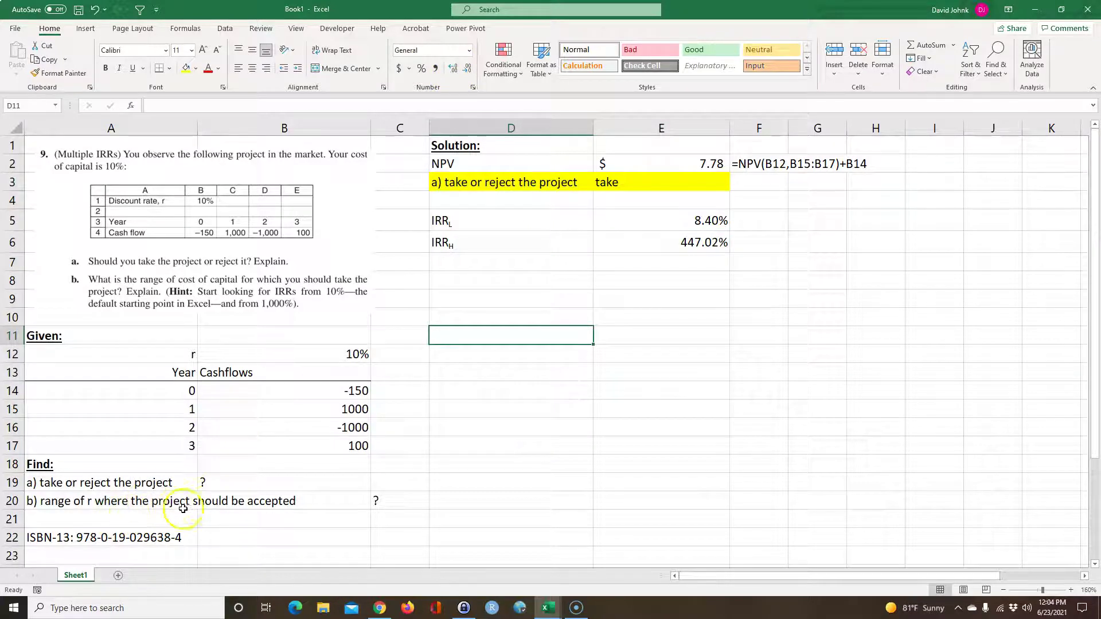
Review both IRR results in E5:E6 against the 10% rate in B12 and the NPV in E2.
{"action": "left_click_drag", "start_coordinate": [685, 219], "coordinate": [683, 234]}
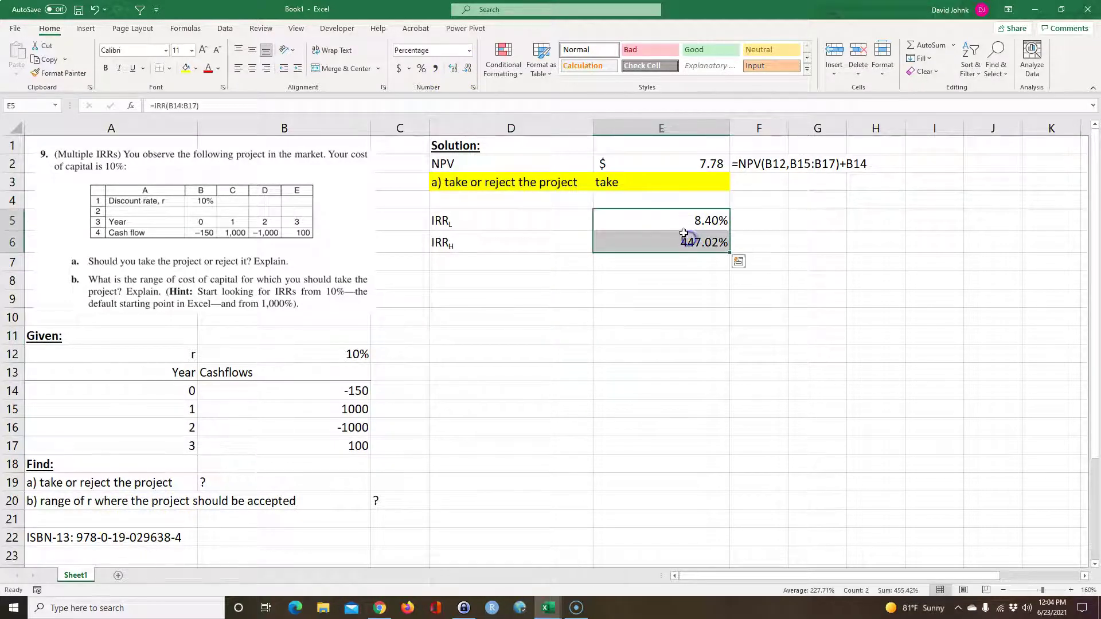
{"action": "left_click", "coordinate": [340, 355]}
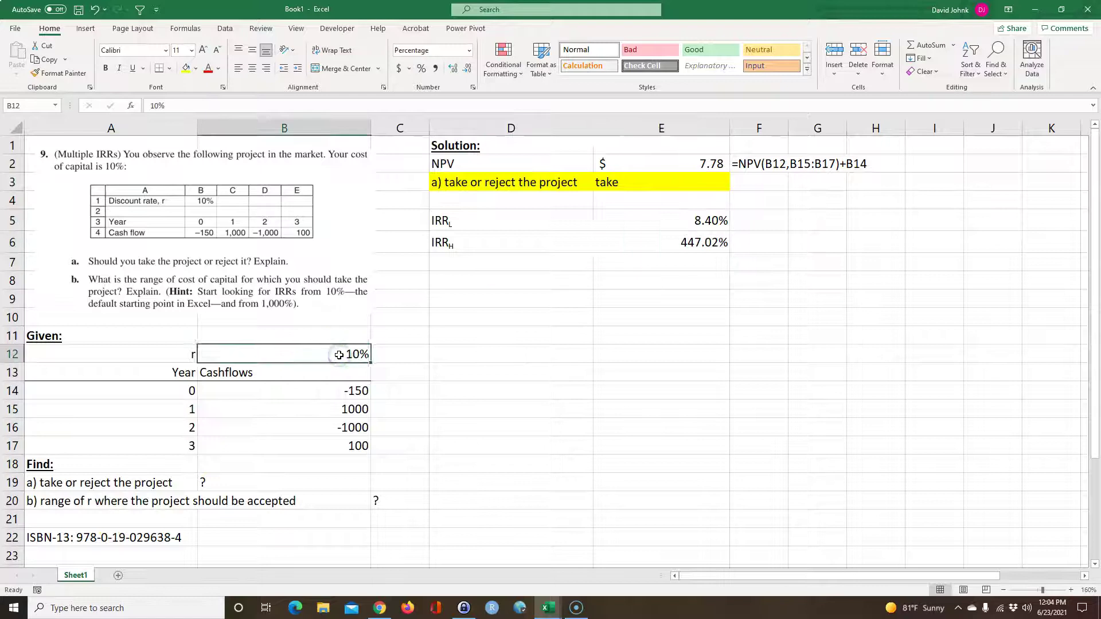
{"action": "left_click", "coordinate": [682, 165]}
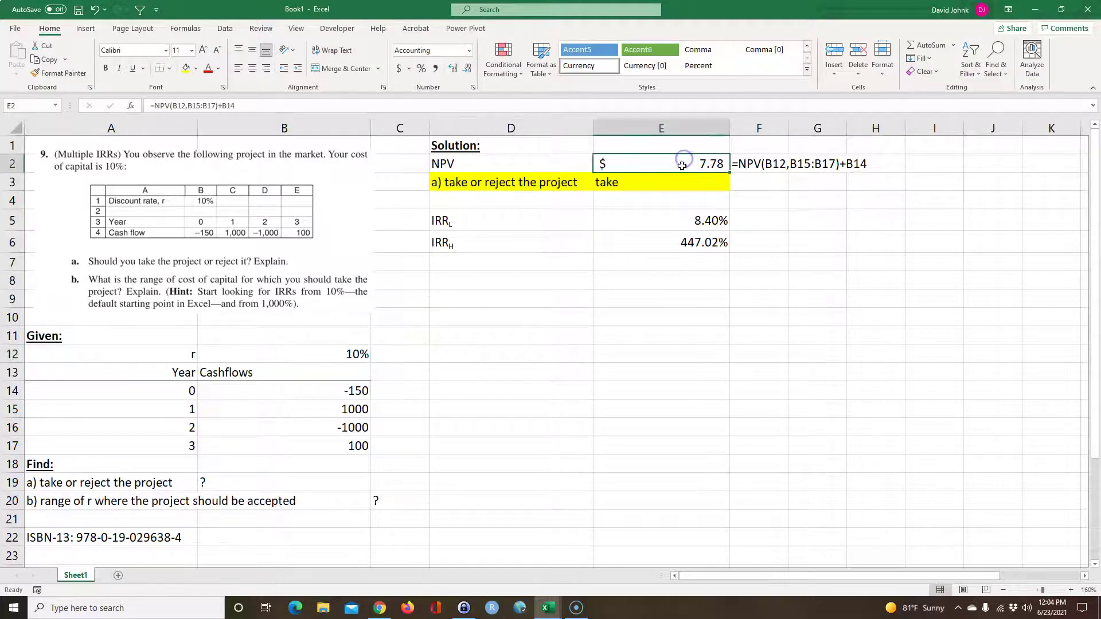
{"action": "left_click", "coordinate": [712, 230]}
{"action": "left_click_drag", "start_coordinate": [712, 229], "coordinate": [709, 238]}
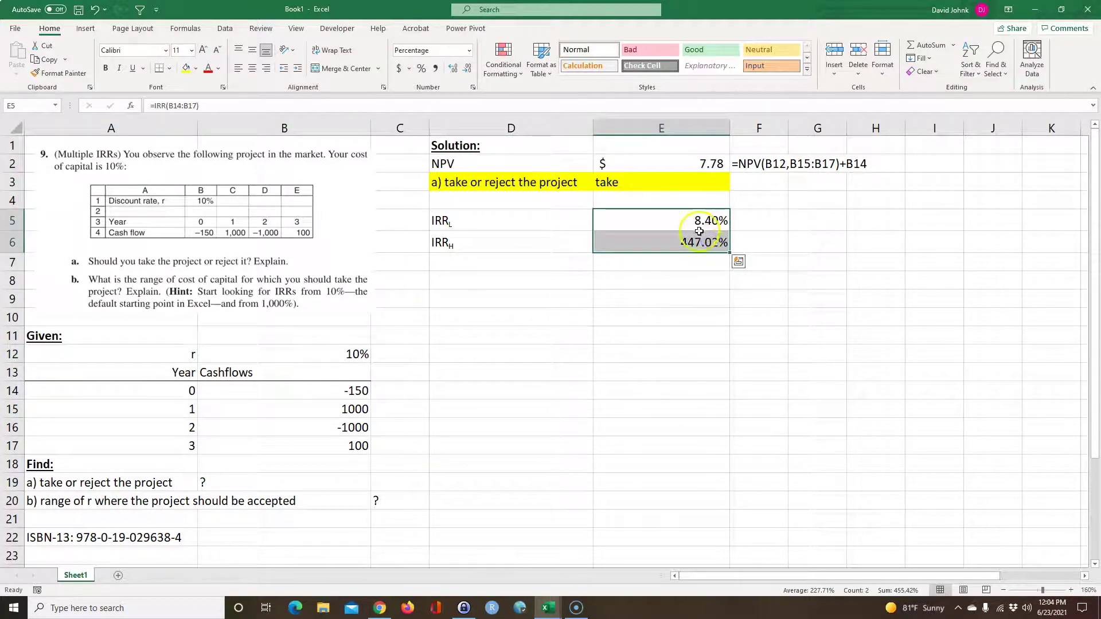
{"action": "left_click", "coordinate": [357, 351]}
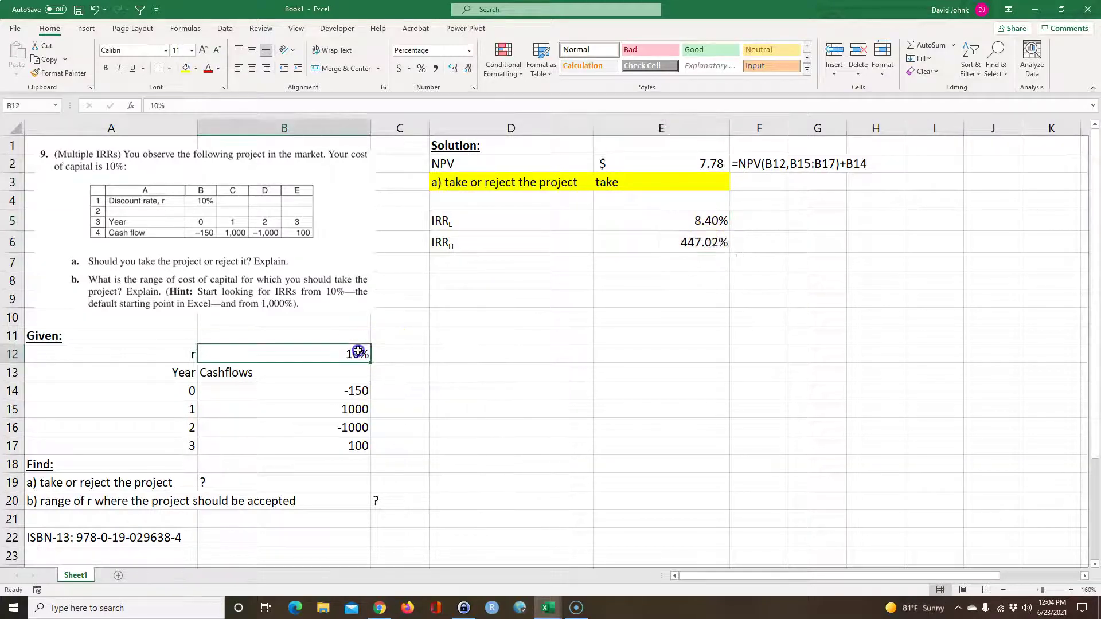
{"action": "left_click_drag", "start_coordinate": [659, 226], "coordinate": [696, 239]}
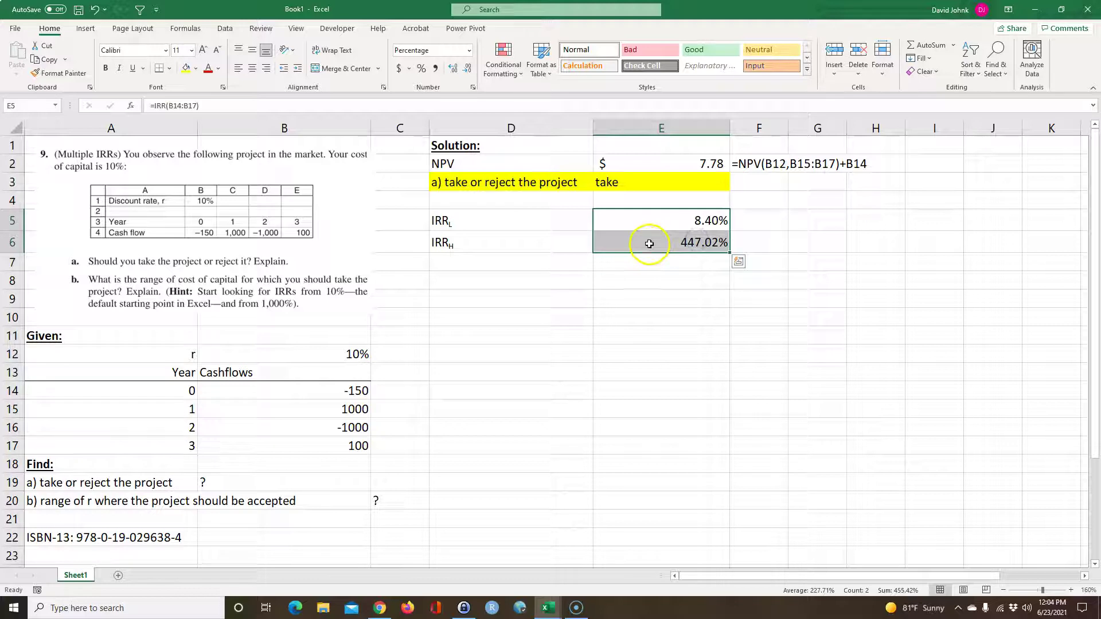
{"action": "left_click", "coordinate": [700, 164]}
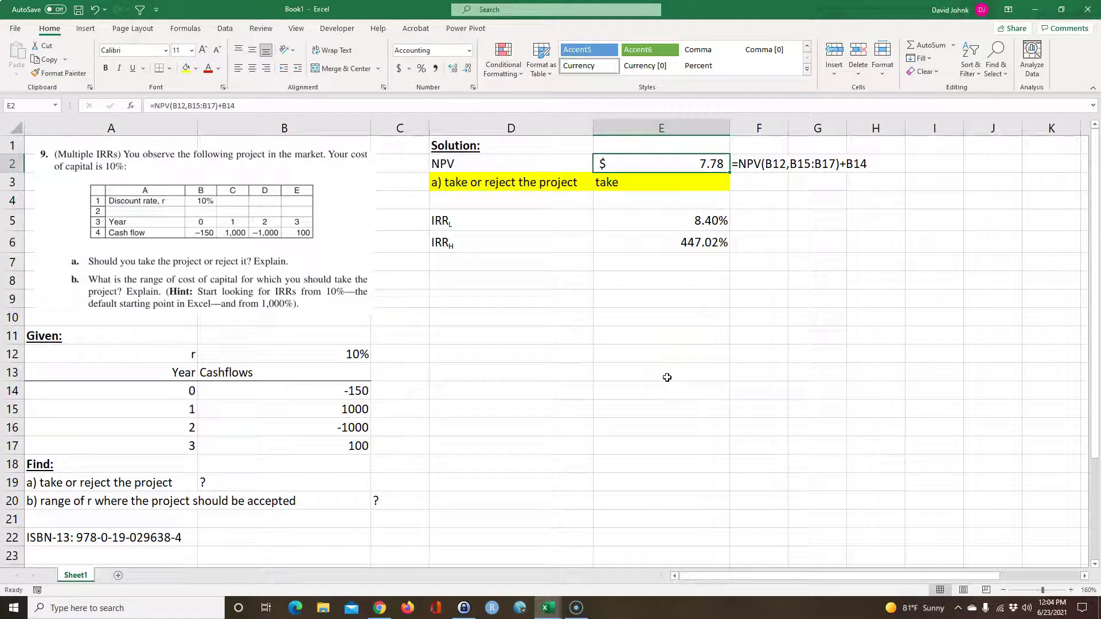
Copy the formula-text cell F2 into F5 and F6 beside the low and high IRR.
{"action": "left_click", "coordinate": [750, 163]}
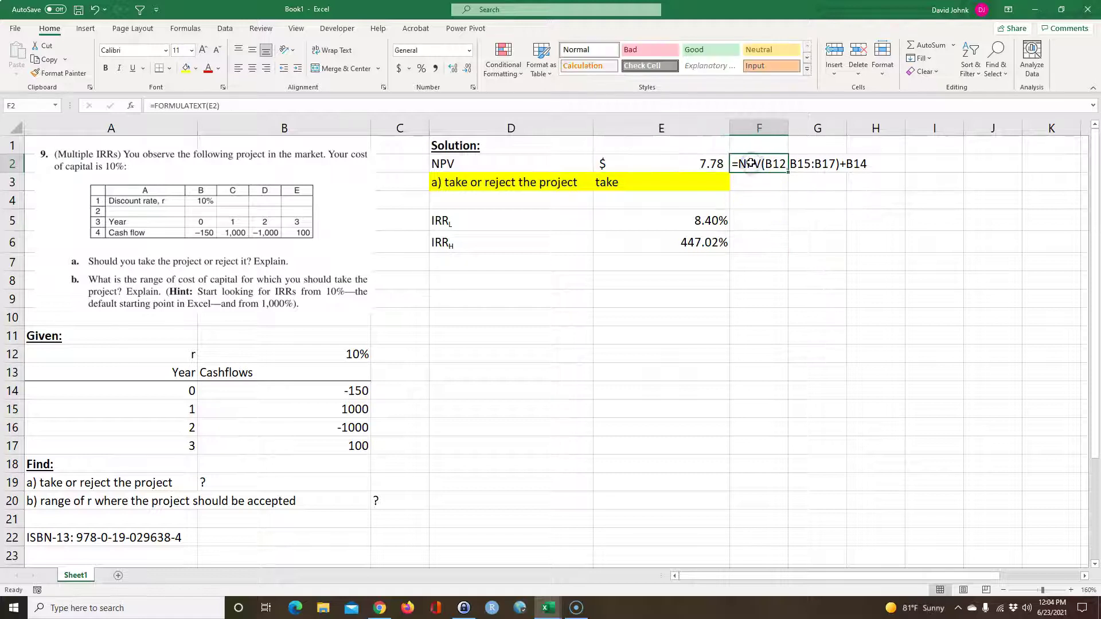
{"action": "key", "text": "ctrl+c"}
{"action": "left_click", "coordinate": [769, 223]}
{"action": "key", "text": "ctrl+v"}
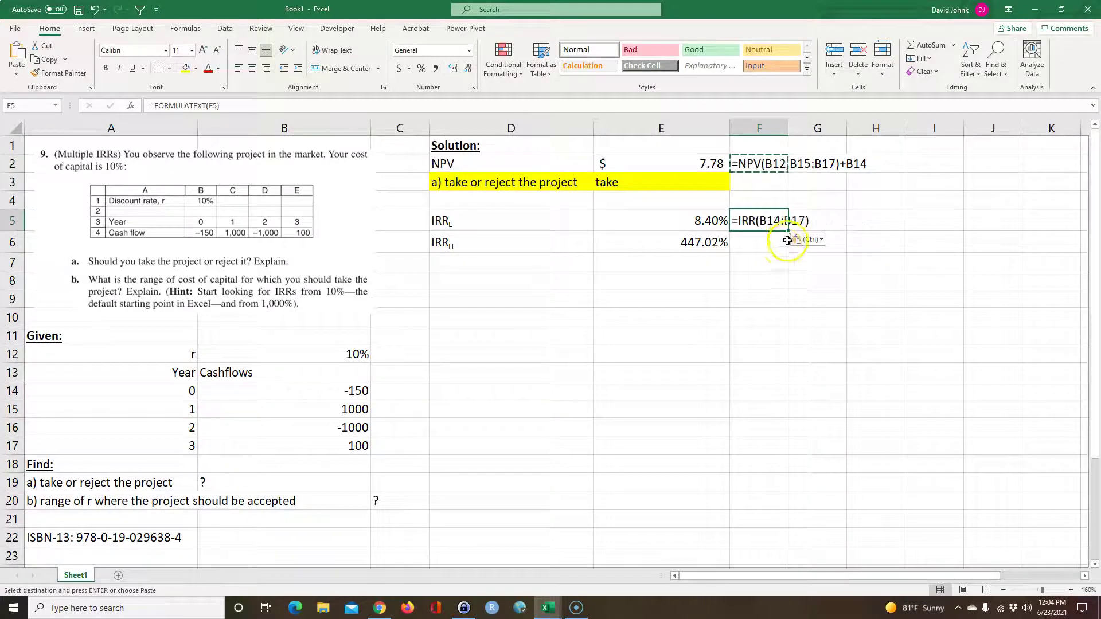
{"action": "left_click", "coordinate": [786, 236]}
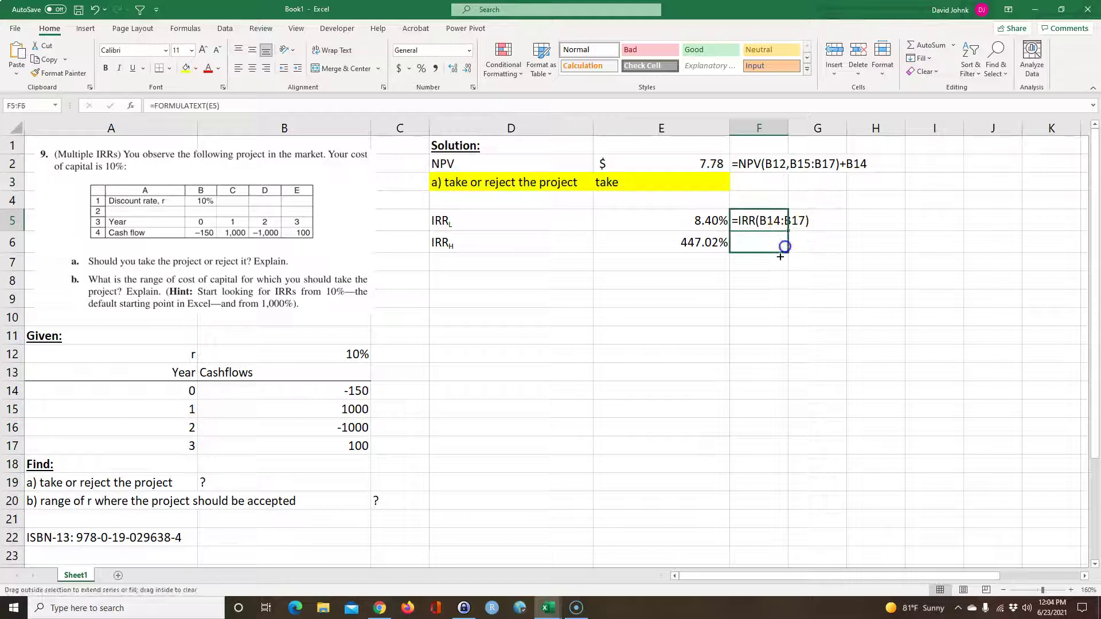
{"action": "key", "text": "ctrl+v"}
{"action": "left_click", "coordinate": [761, 282]}
Copy the part b) question from A20 into D4.
{"action": "left_click", "coordinate": [452, 201]}
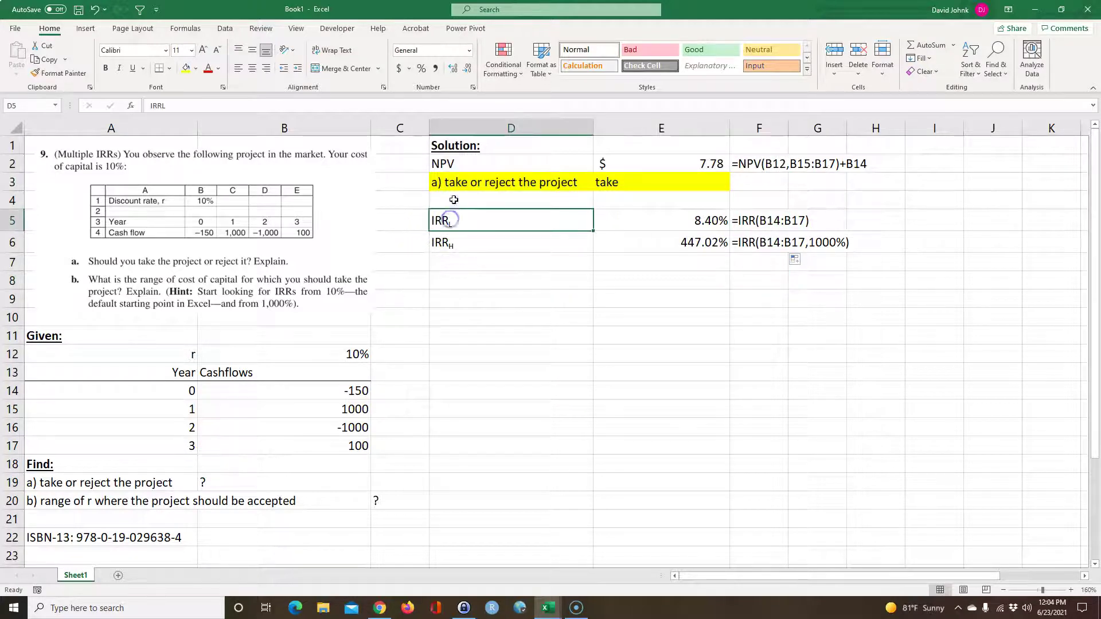
{"action": "left_click", "coordinate": [74, 500]}
{"action": "key", "text": "ctrl+c"}
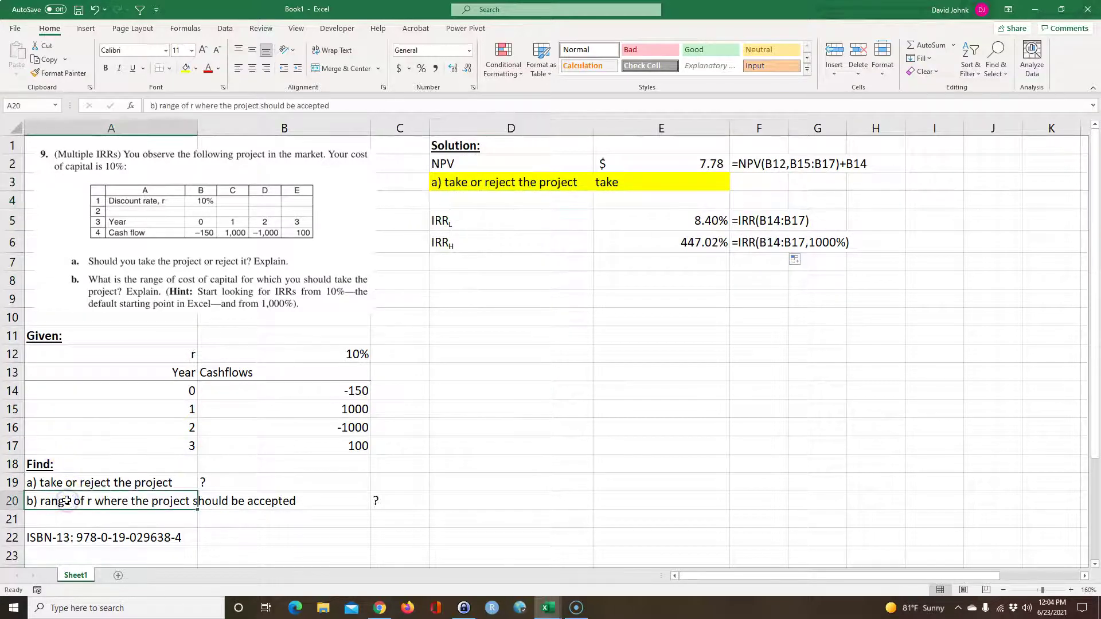
{"action": "left_click", "coordinate": [479, 205]}
{"action": "key", "text": "ctrl+v"}
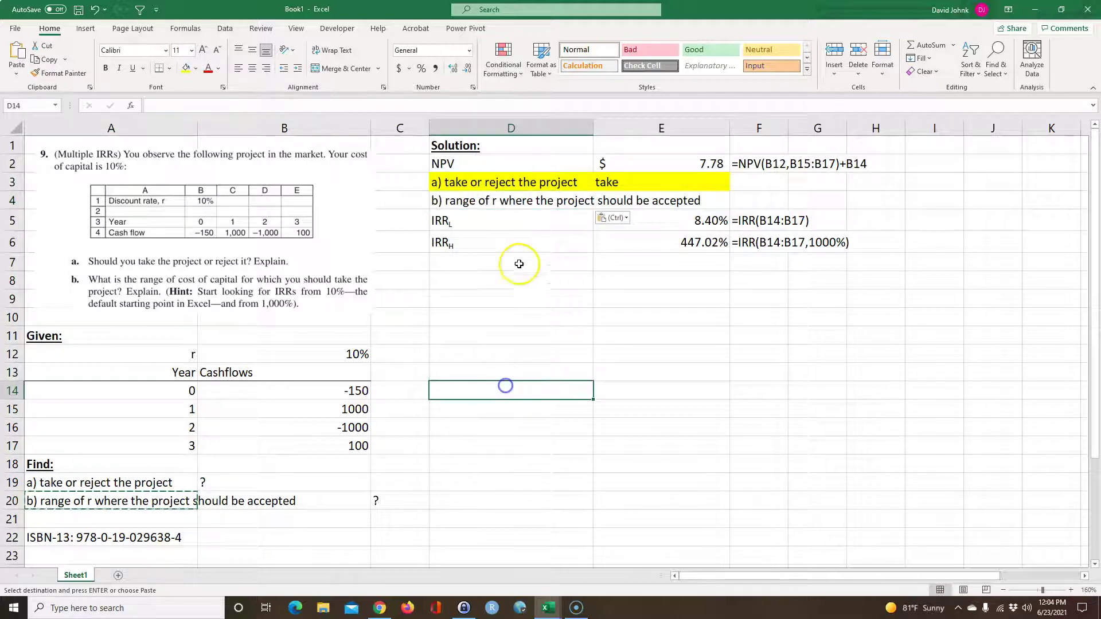
Highlight the IRR labels and values in D5:E6 with yellow fill.
{"action": "left_click_drag", "start_coordinate": [524, 224], "coordinate": [648, 236]}
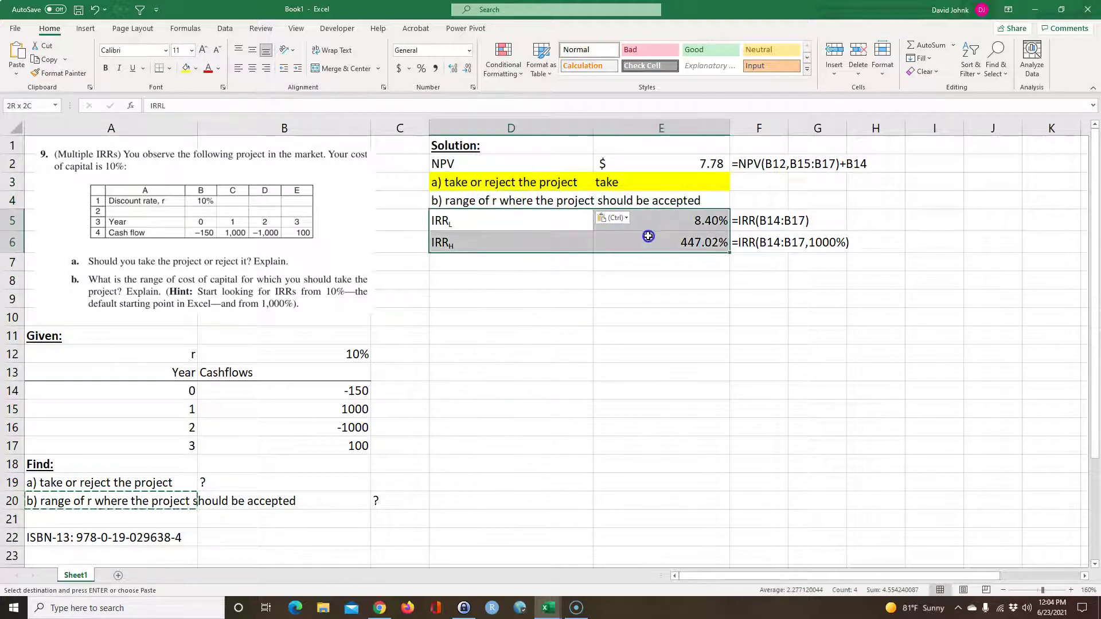
{"action": "left_click", "coordinate": [185, 68]}
{"action": "left_click", "coordinate": [573, 322]}
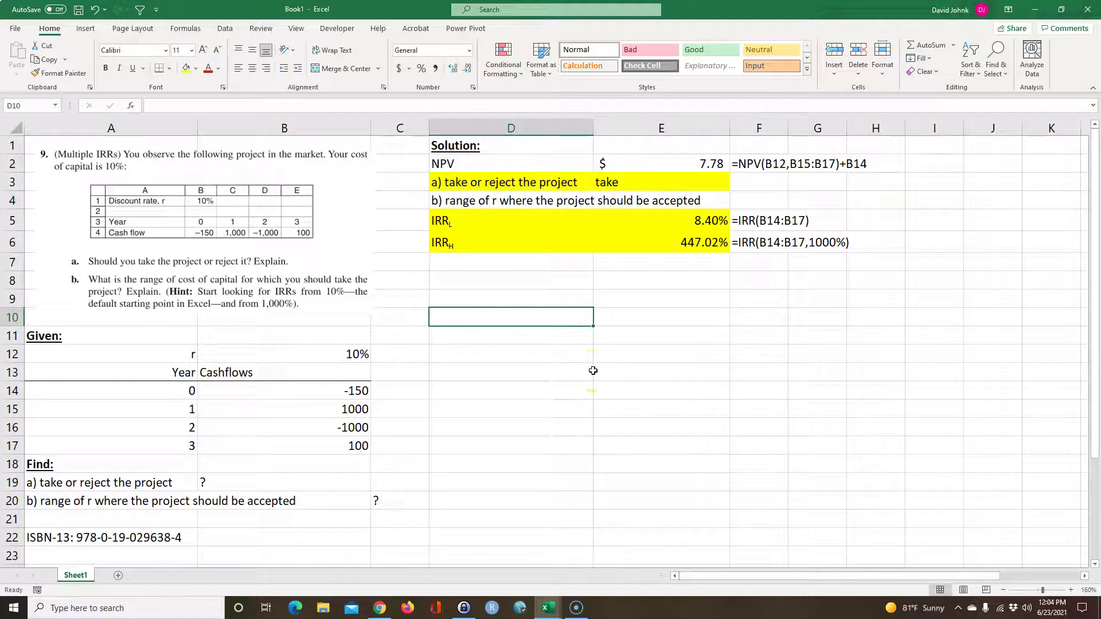
Enter the label 'r' in D8 and clear its yellow fill with Format Painter.
{"action": "left_click", "coordinate": [499, 280]}
{"action": "type", "text": "r"}
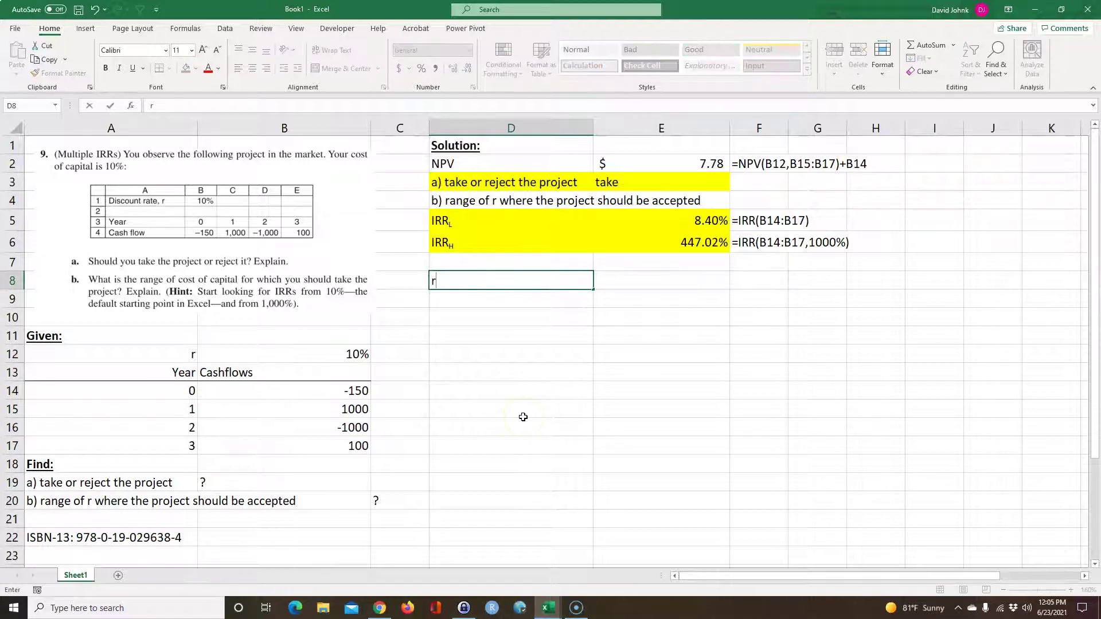
{"action": "key", "text": "Return"}
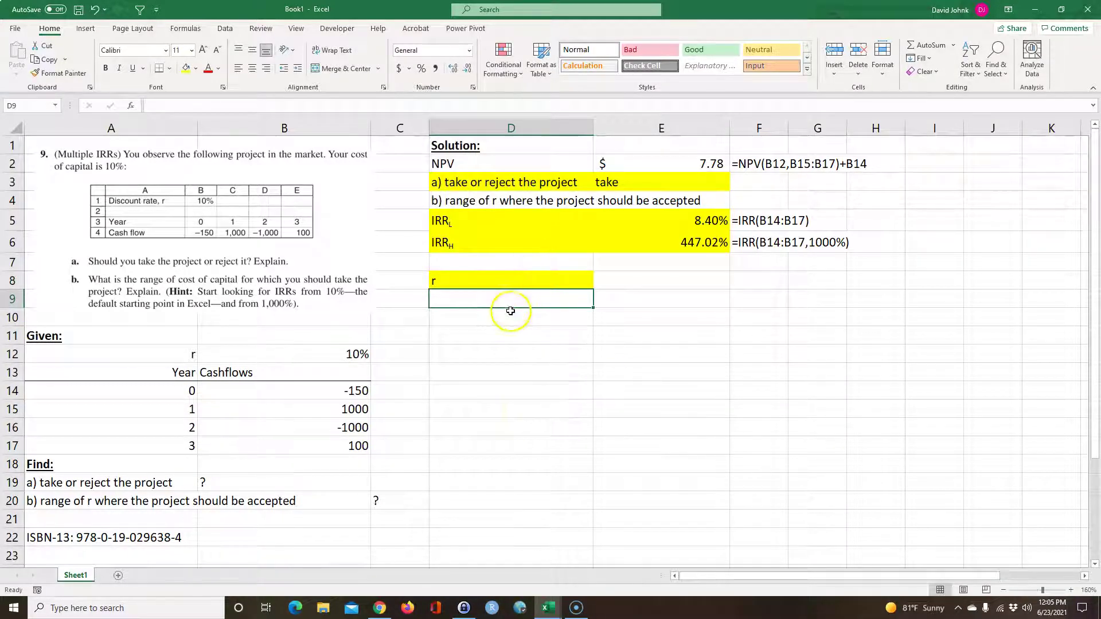
{"action": "left_click", "coordinate": [58, 73]}
{"action": "left_click", "coordinate": [491, 281]}
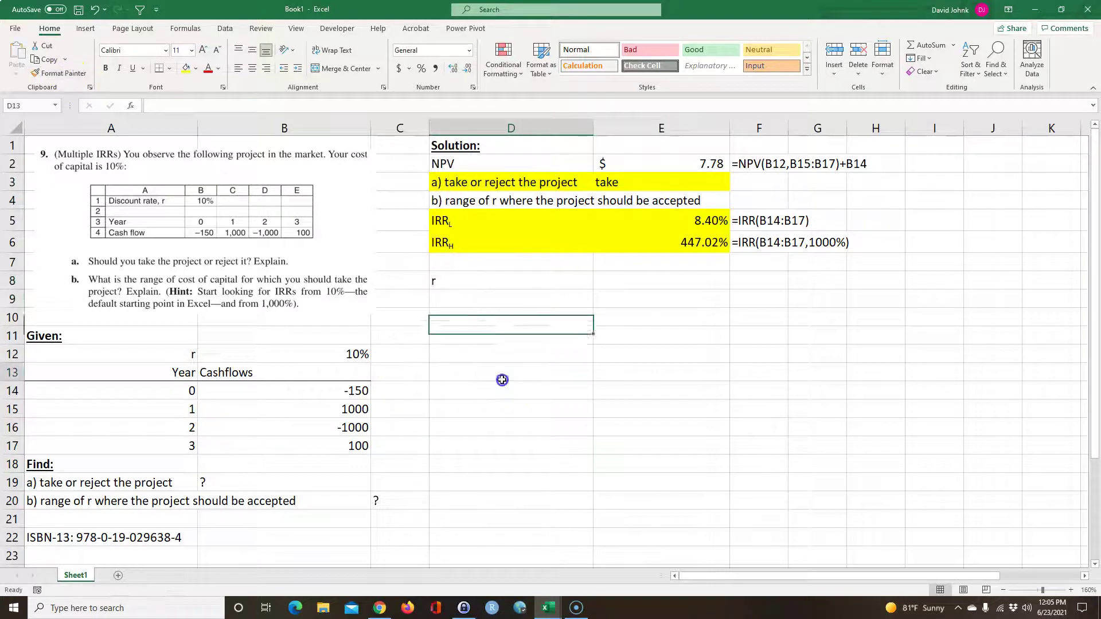
{"action": "left_click", "coordinate": [501, 373]}
Link E8 to the NPV with =E2, showing $ 7.78.
{"action": "left_click", "coordinate": [642, 279]}
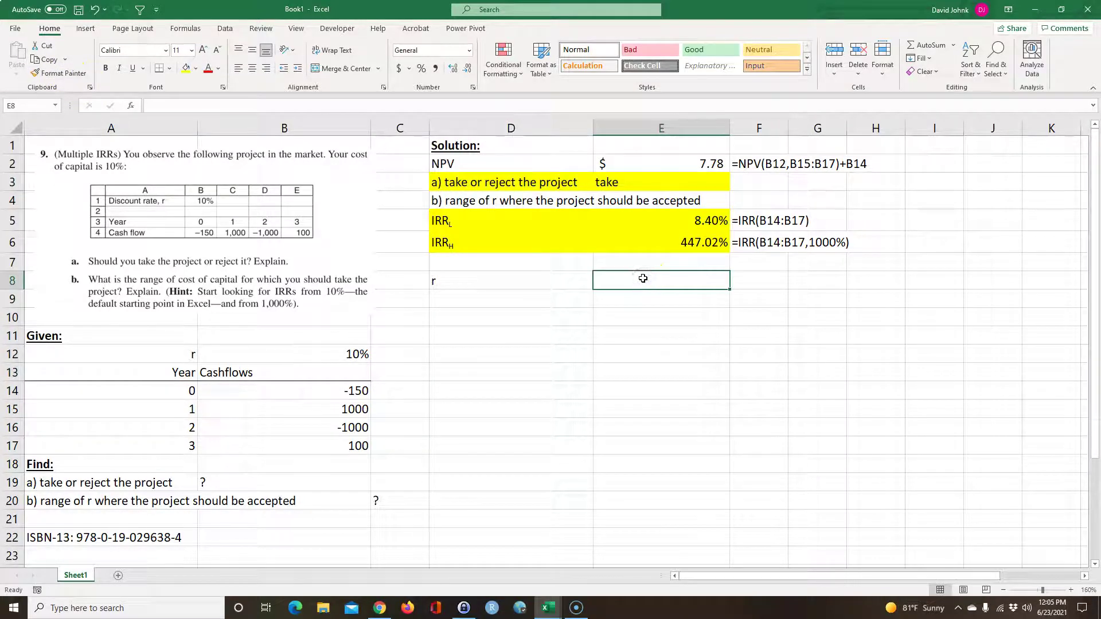
{"action": "type", "text": "="}
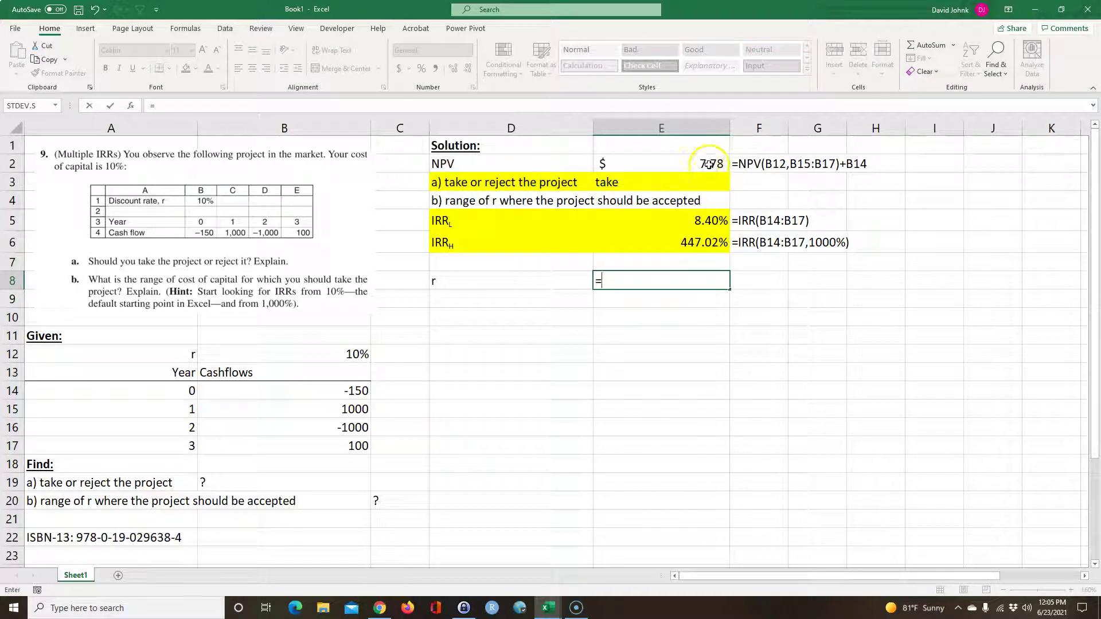
{"action": "left_click", "coordinate": [709, 165]}
{"action": "key", "text": "Return"}
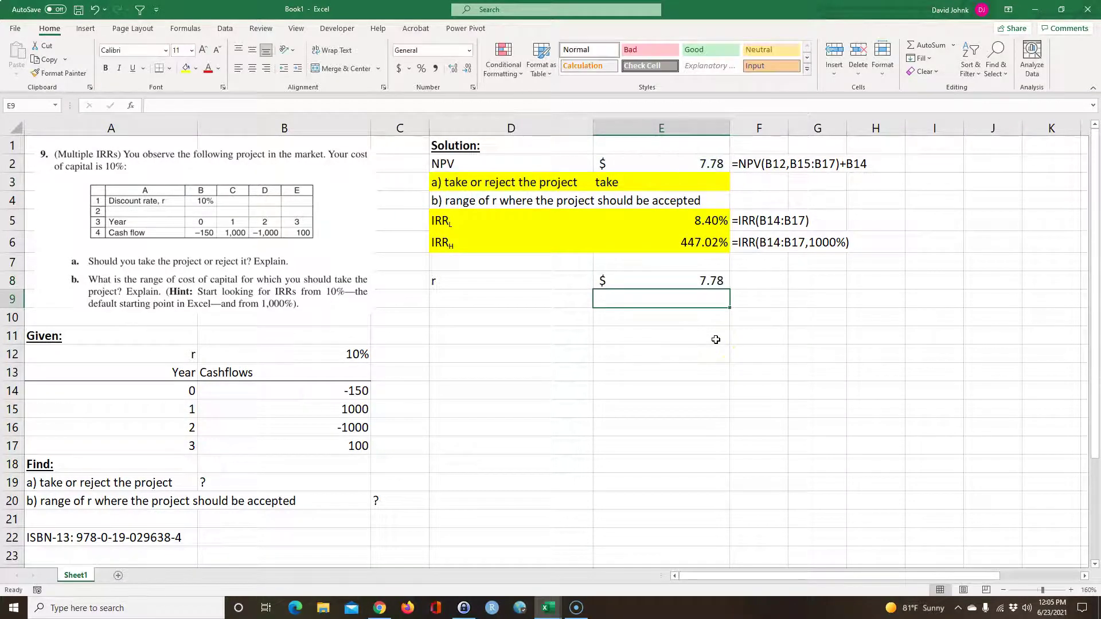
{"action": "left_click", "coordinate": [660, 281]}
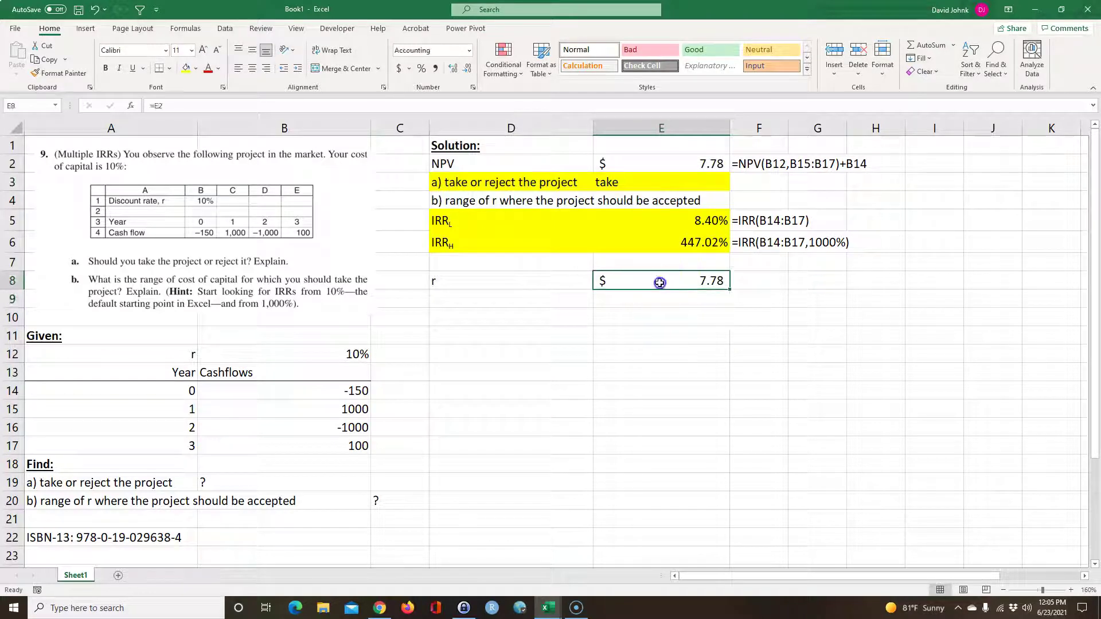
{"action": "left_click", "coordinate": [659, 444]}
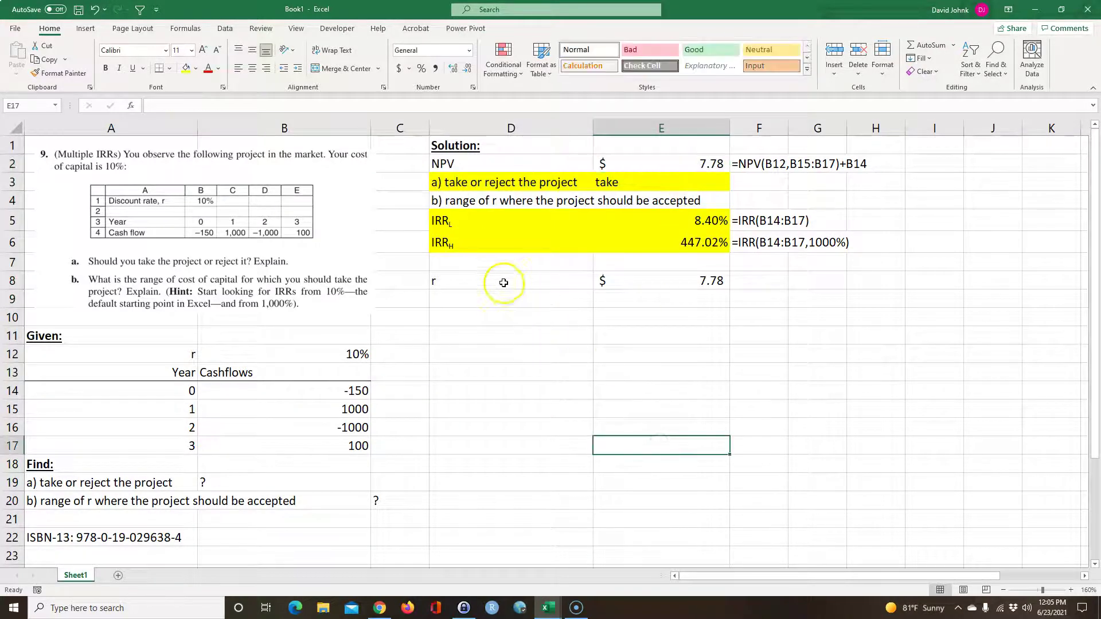
{"action": "left_click_drag", "start_coordinate": [501, 282], "coordinate": [631, 472]}
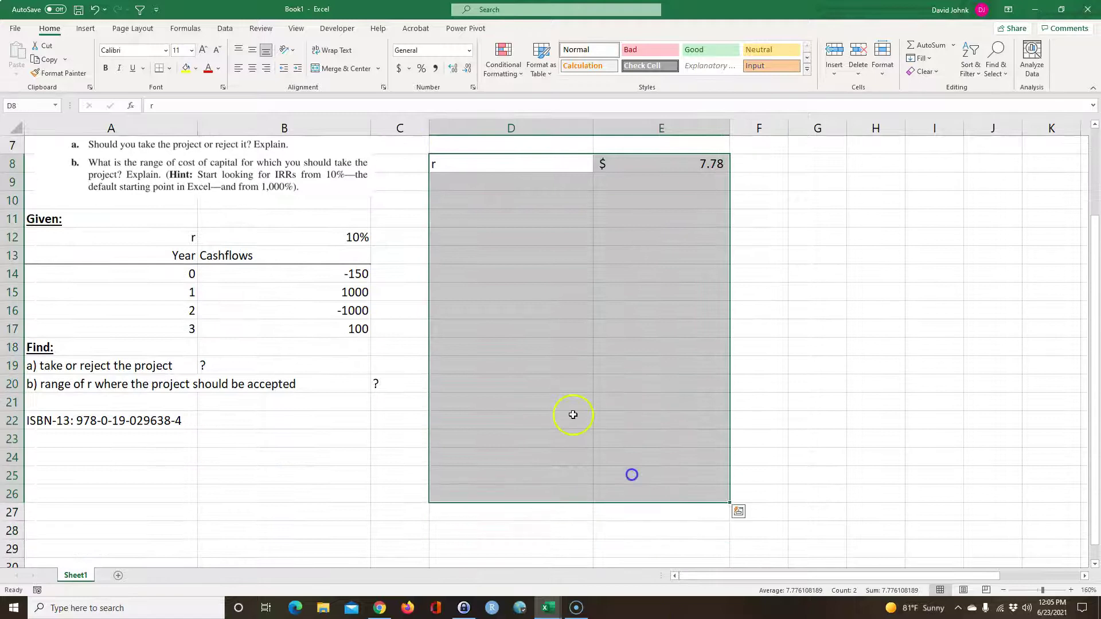
Enter 0% in D9 and a second starting rate in D10.
{"action": "left_click", "coordinate": [506, 351]}
{"action": "left_click", "coordinate": [485, 183]}
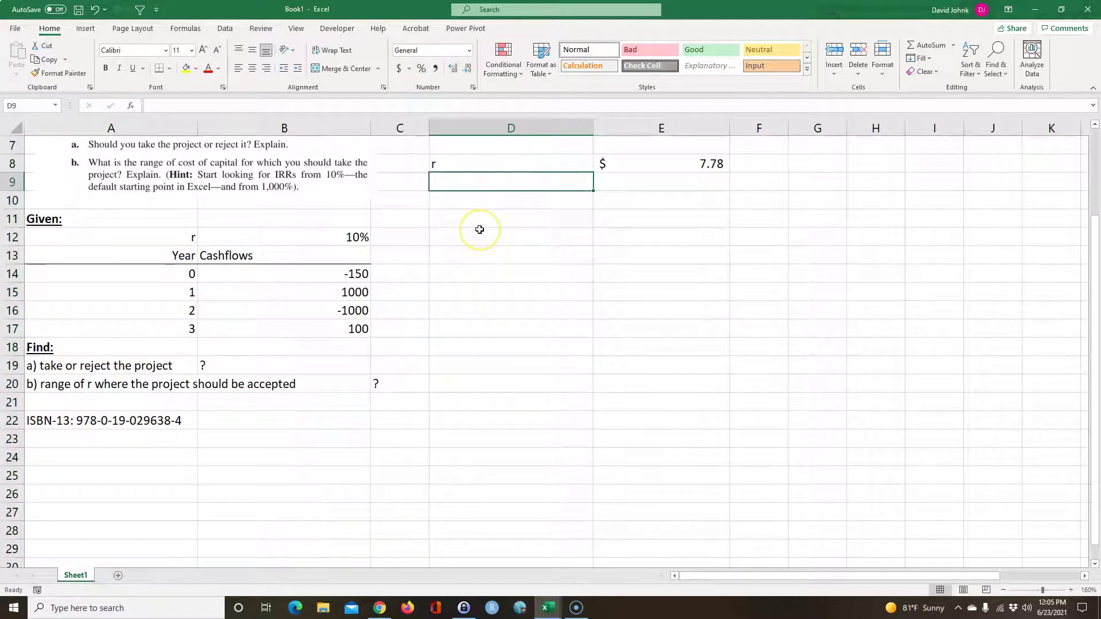
{"action": "type", "text": "0"}
{"action": "key", "text": "Return"}
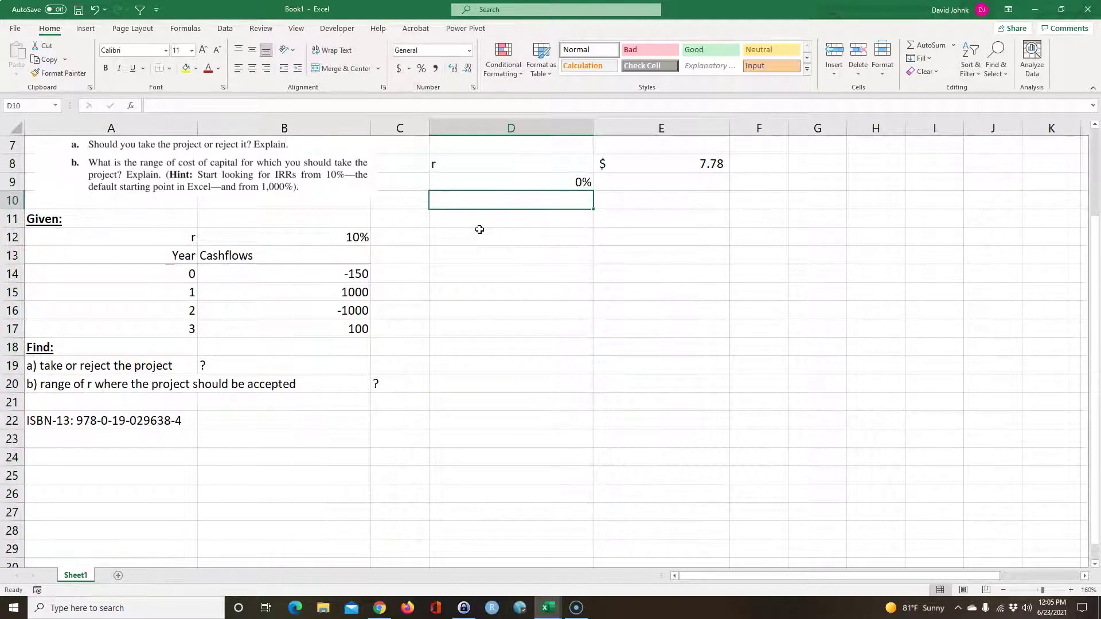
{"action": "type", "text": "25"}
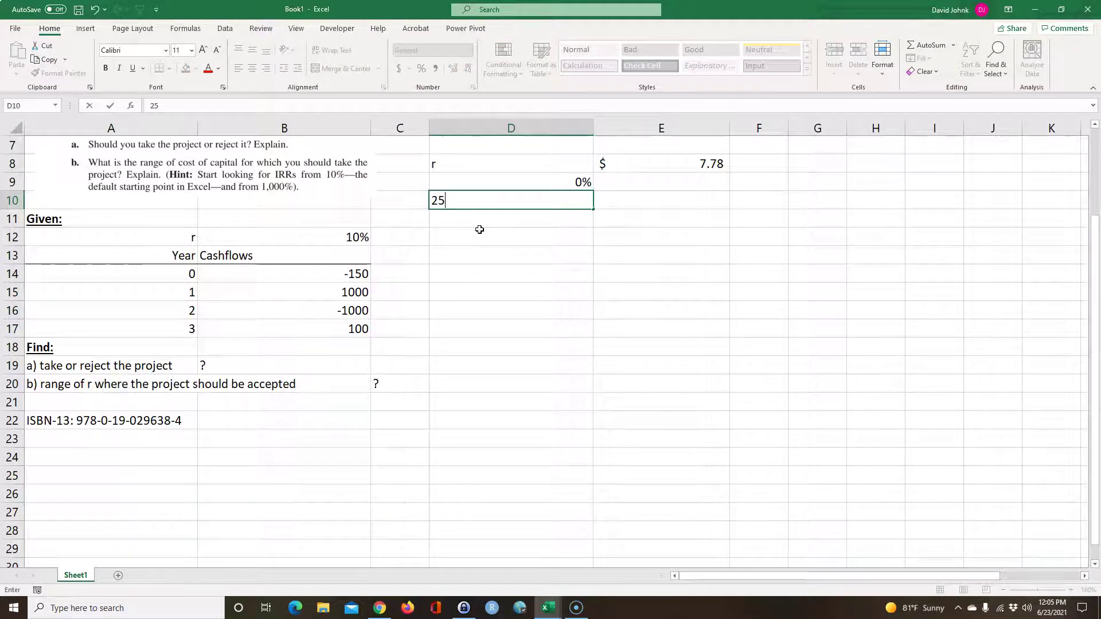
{"action": "key", "text": "Return"}
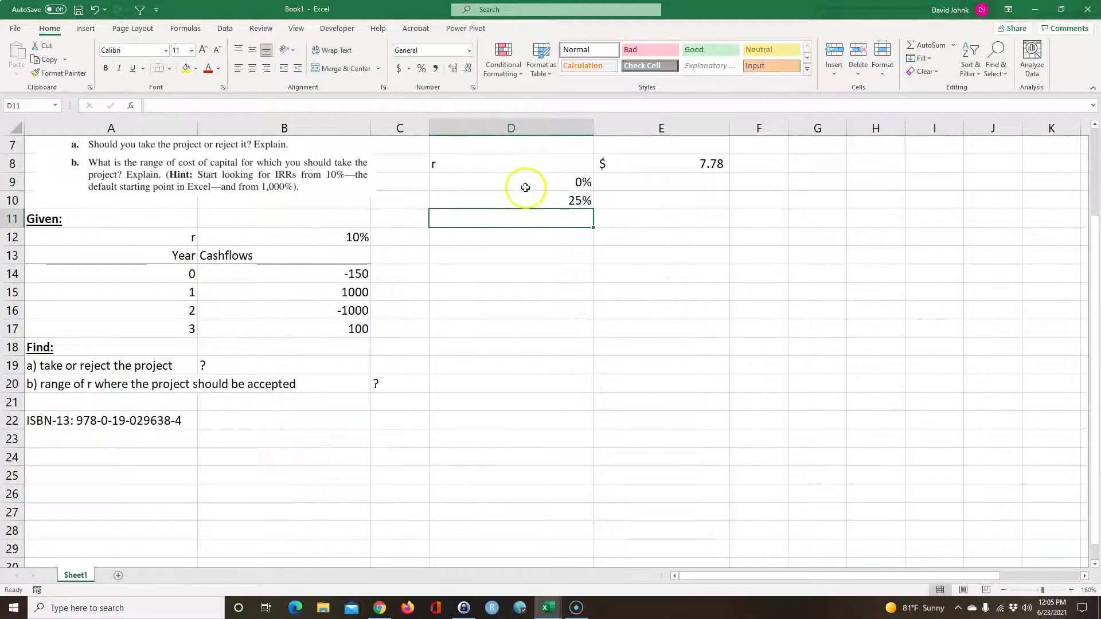
{"action": "scroll", "coordinate": [772, 277], "scroll_direction": "up", "scroll_amount": 2}
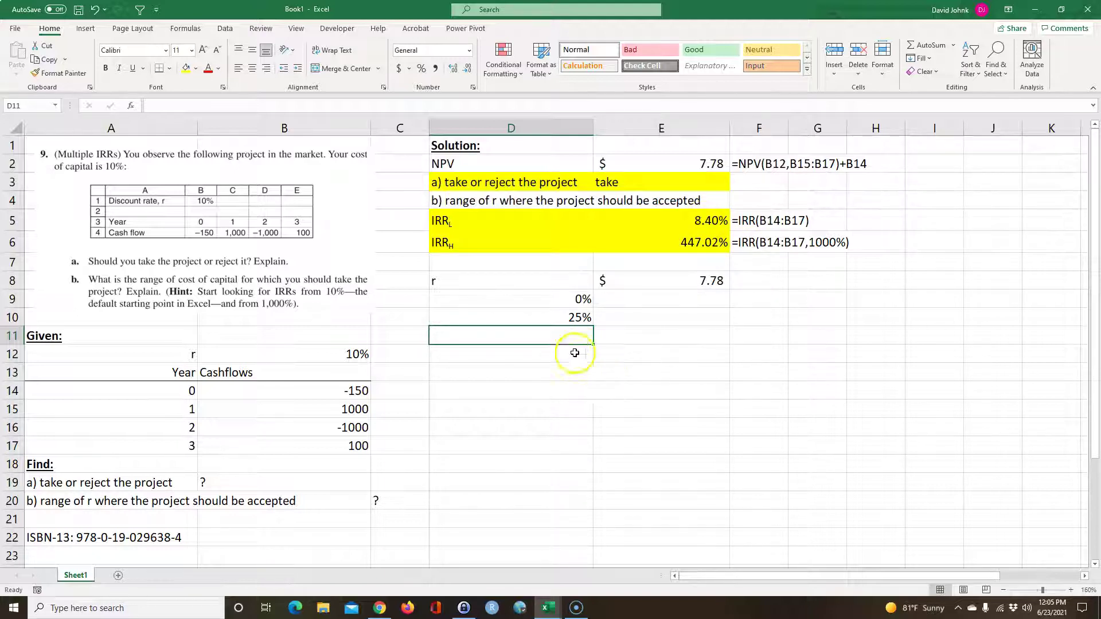
{"action": "left_click", "coordinate": [577, 306]}
{"action": "left_click_drag", "start_coordinate": [576, 307], "coordinate": [563, 539]}
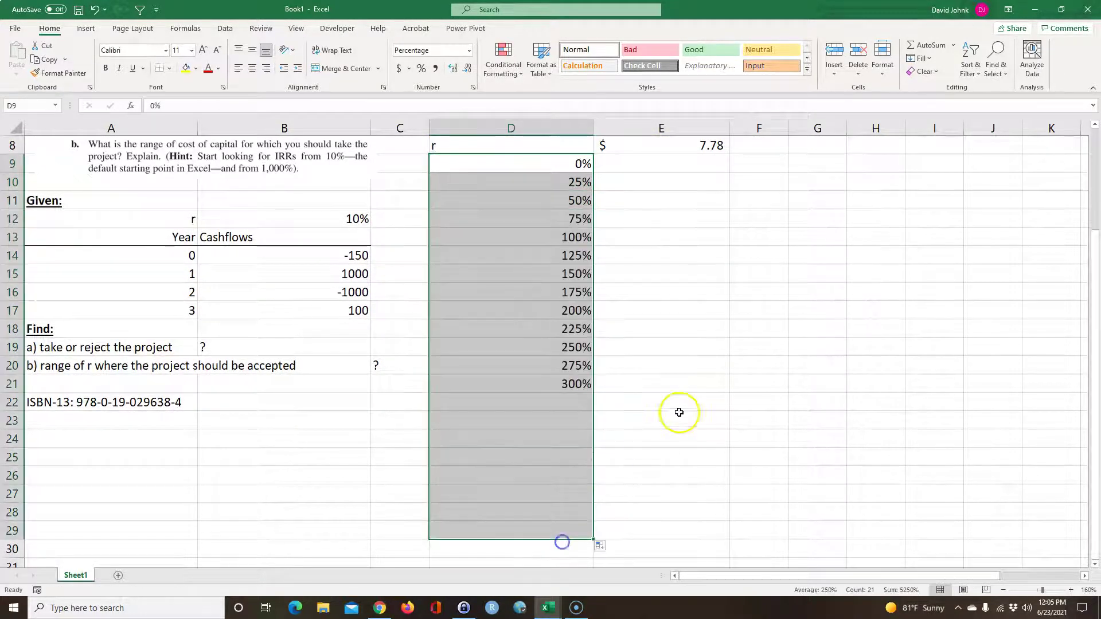
{"action": "scroll", "coordinate": [662, 384], "scroll_direction": "up", "scroll_amount": 3}
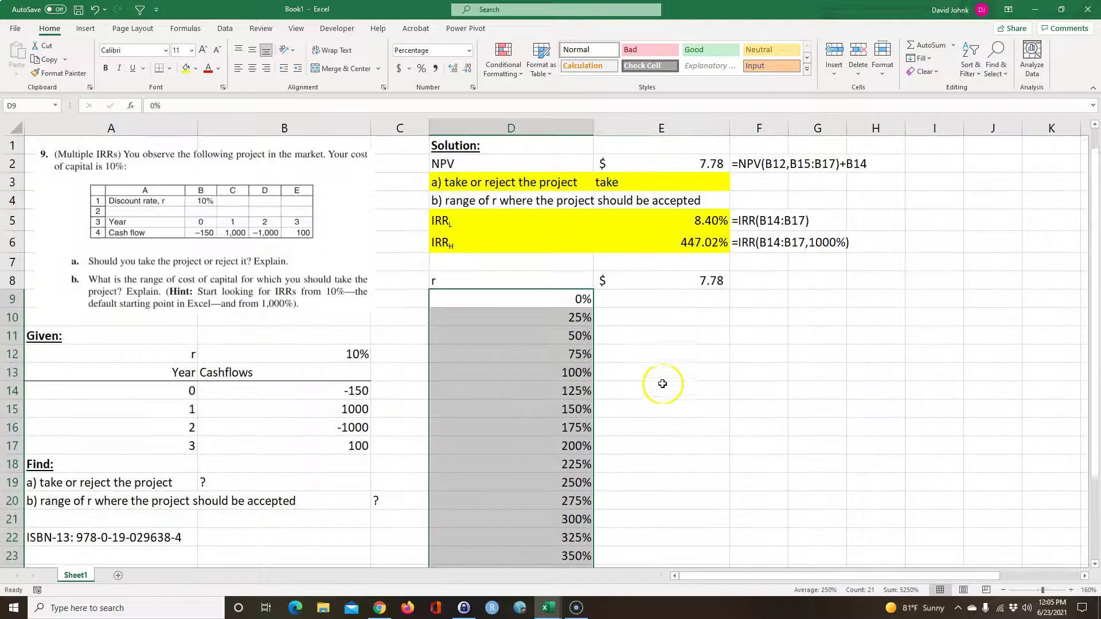
Change D10 to 10% and fill the rate series down to 500% in D59.
{"action": "left_click", "coordinate": [561, 319]}
{"action": "type", "text": "10"}
{"action": "key", "text": "Return"}
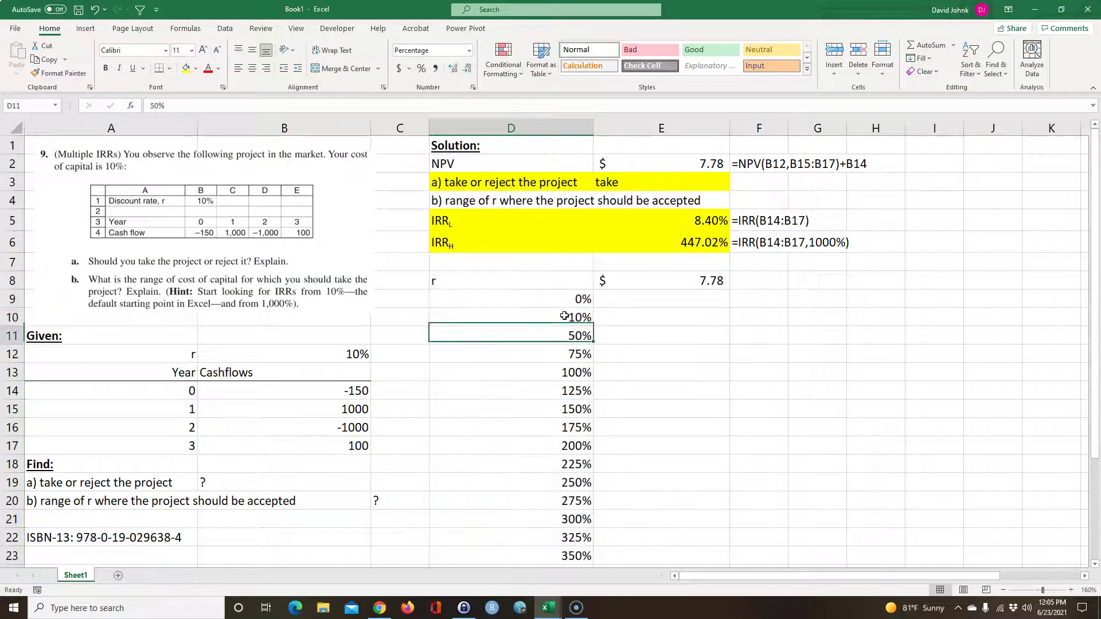
{"action": "left_click_drag", "start_coordinate": [582, 296], "coordinate": [520, 553]}
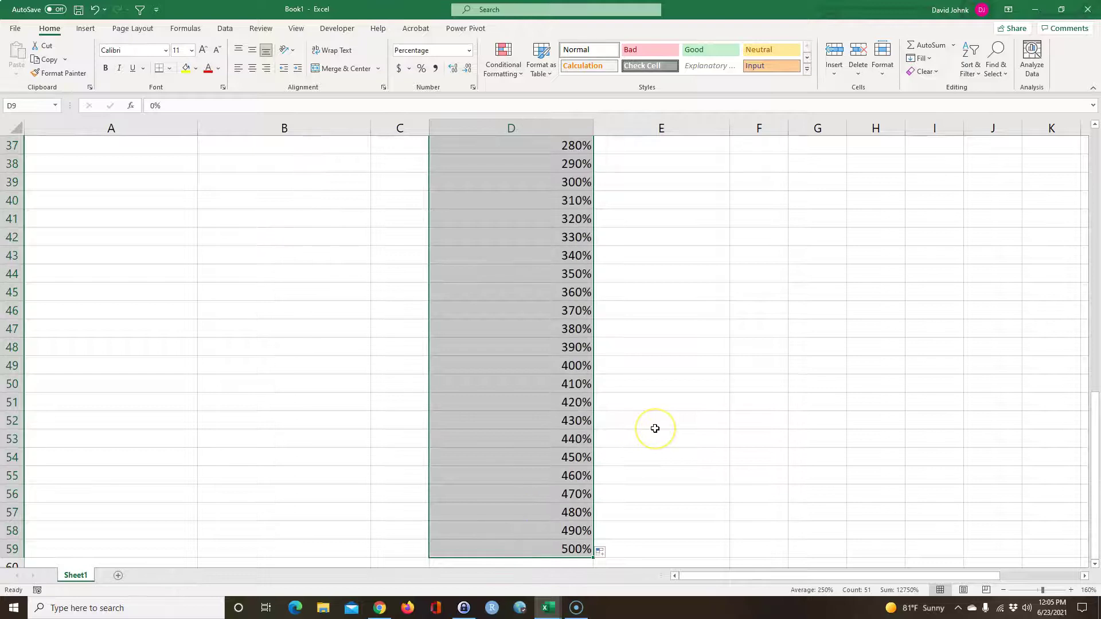
{"action": "scroll", "coordinate": [654, 428], "scroll_direction": "up", "scroll_amount": 12}
{"action": "left_click", "coordinate": [655, 428]}
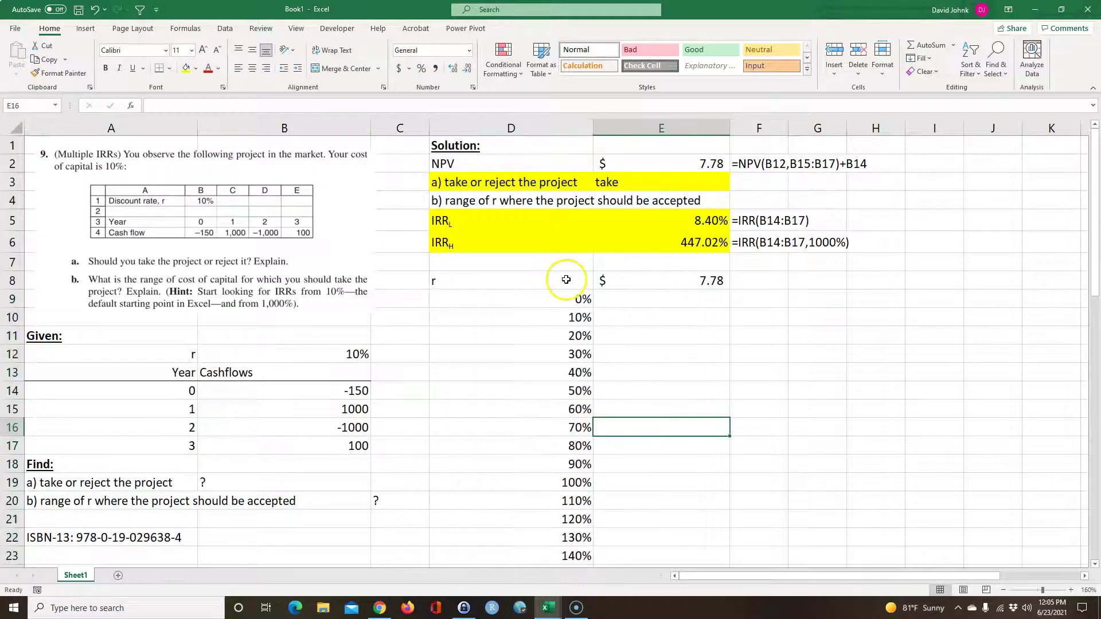
{"action": "left_click_drag", "start_coordinate": [565, 279], "coordinate": [652, 567]}
{"action": "left_click_drag", "start_coordinate": [576, 281], "coordinate": [544, 479]}
{"action": "left_click", "coordinate": [705, 283]}
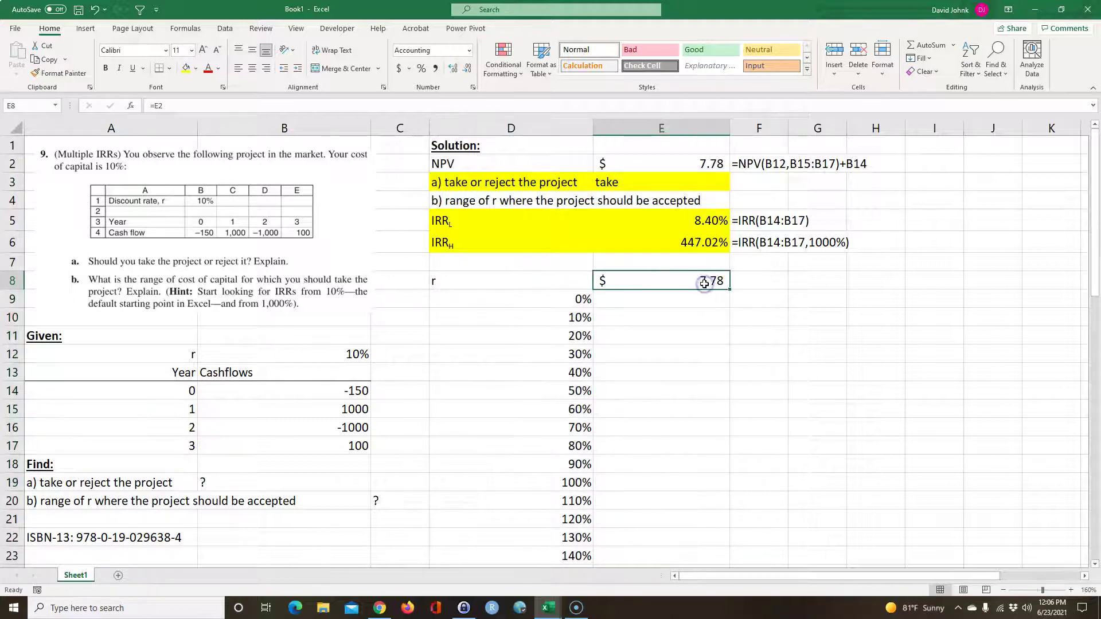
Type the heading 'NPV' in E7 above the linked NPV.
{"action": "left_click", "coordinate": [650, 265]}
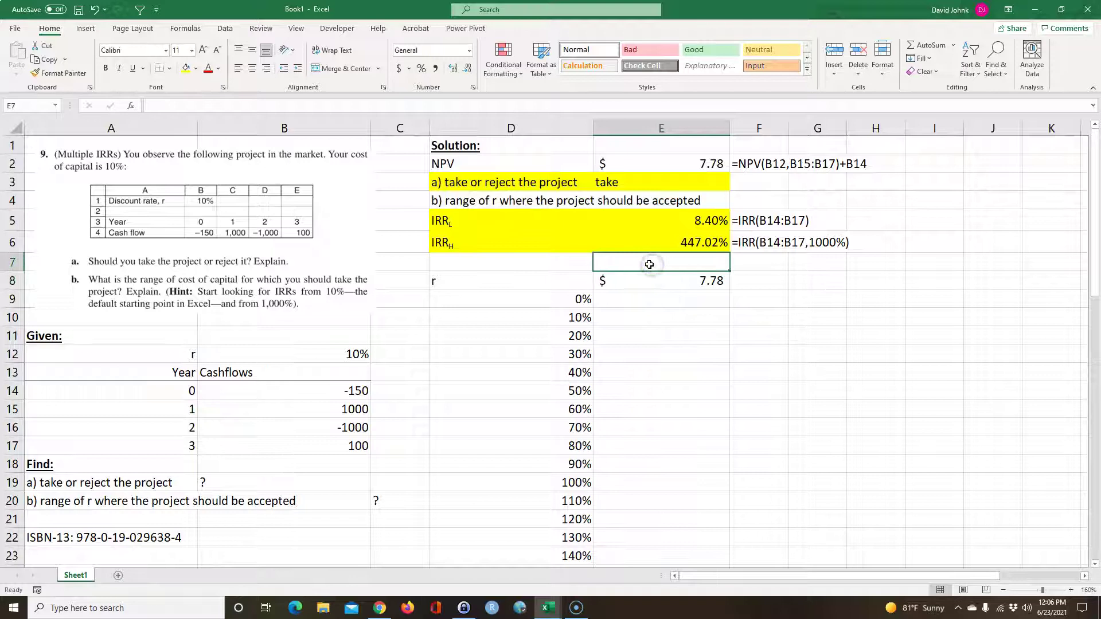
{"action": "type", "text": "NPV"}
{"action": "key", "text": "Up"}
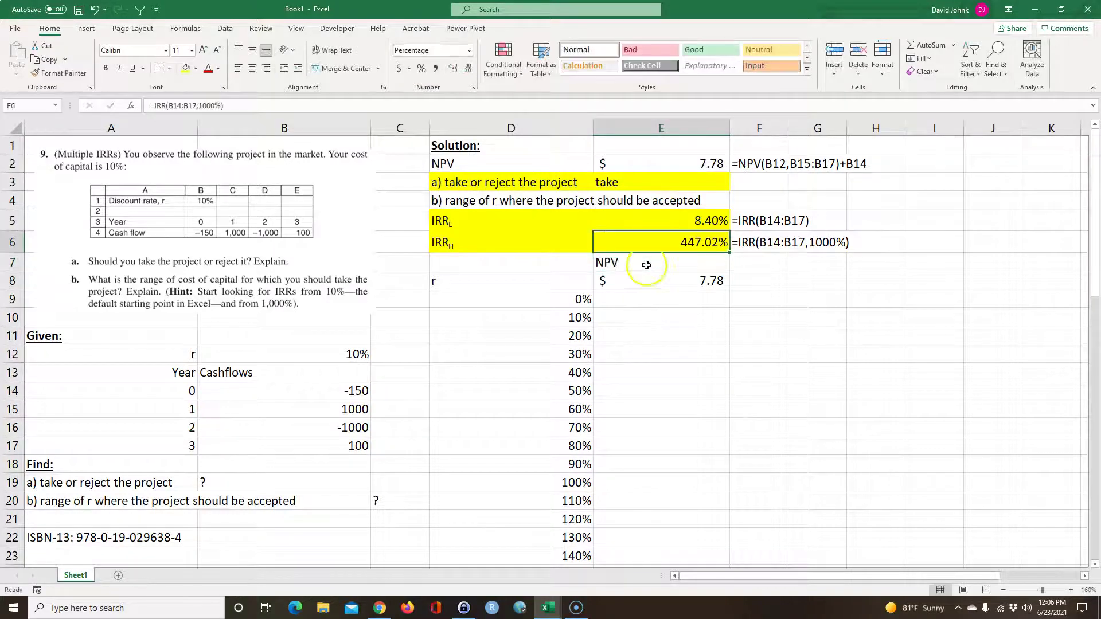
{"action": "left_click", "coordinate": [550, 274]}
{"action": "left_click", "coordinate": [658, 284]}
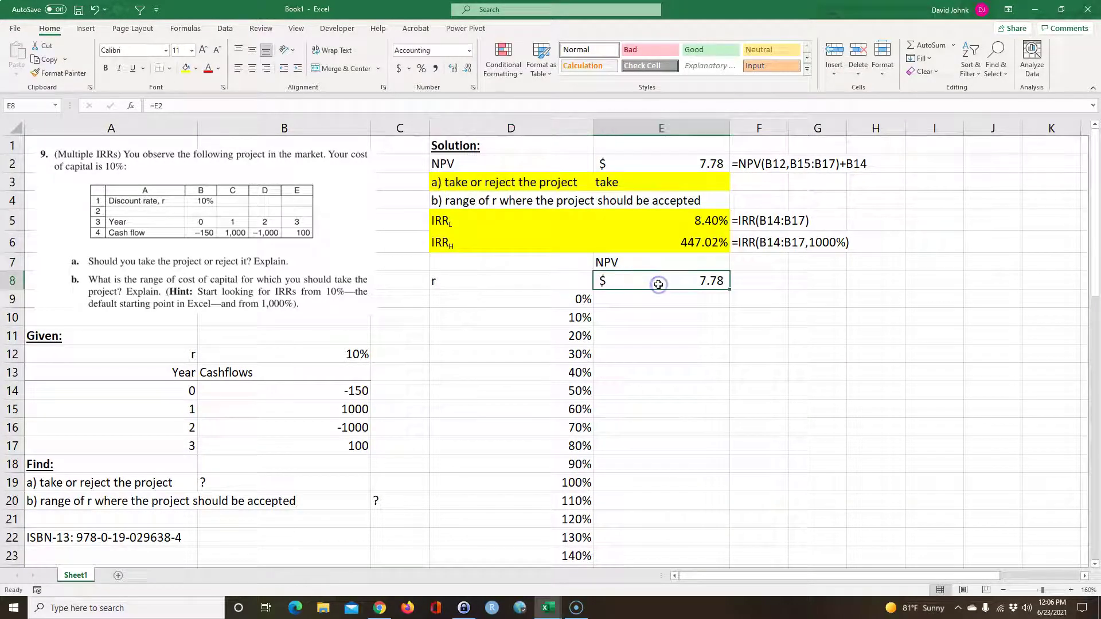
Copy the formula-text cell F6 into F8 to display E8's =E2 formula.
{"action": "left_click", "coordinate": [754, 279]}
{"action": "left_click", "coordinate": [745, 244]}
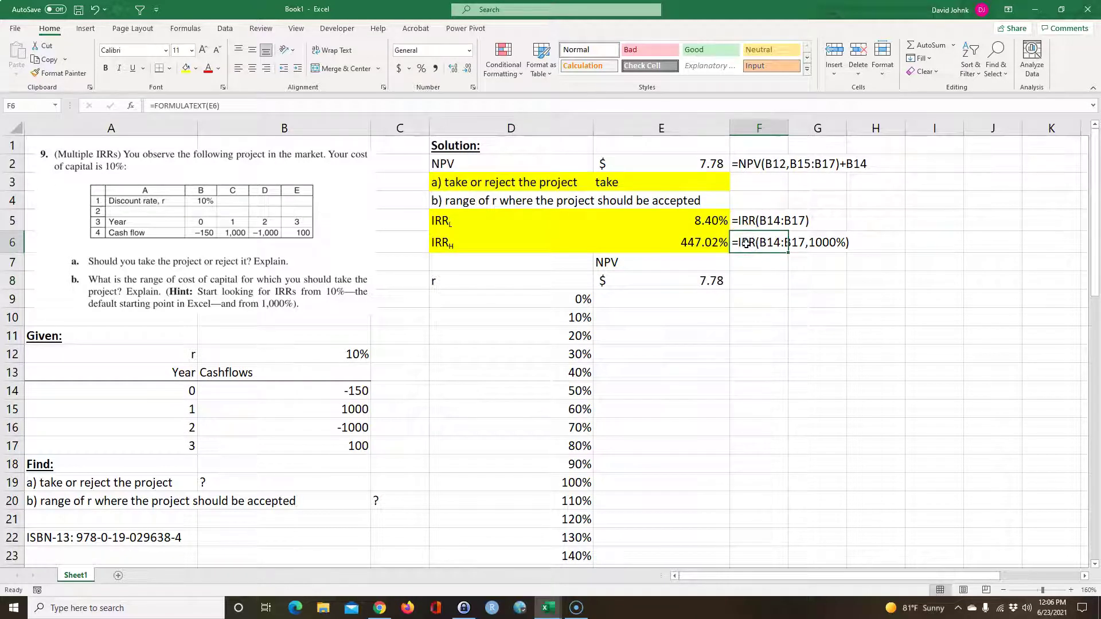
{"action": "left_click", "coordinate": [754, 280]}
{"action": "type", "text": "v"}
{"action": "left_click", "coordinate": [696, 390]}
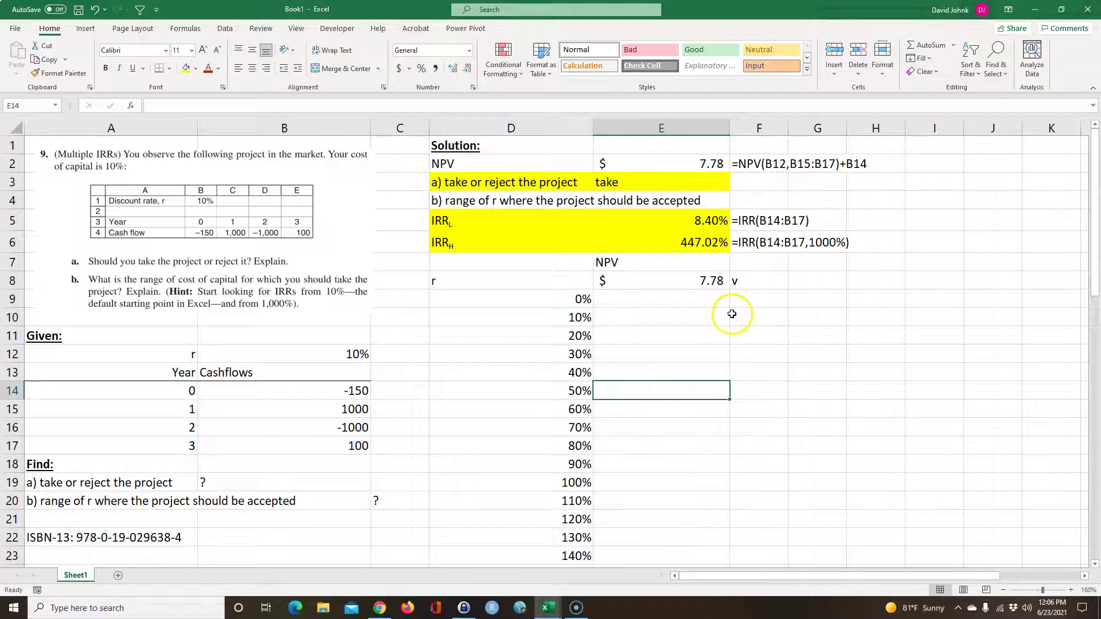
{"action": "left_click", "coordinate": [759, 242]}
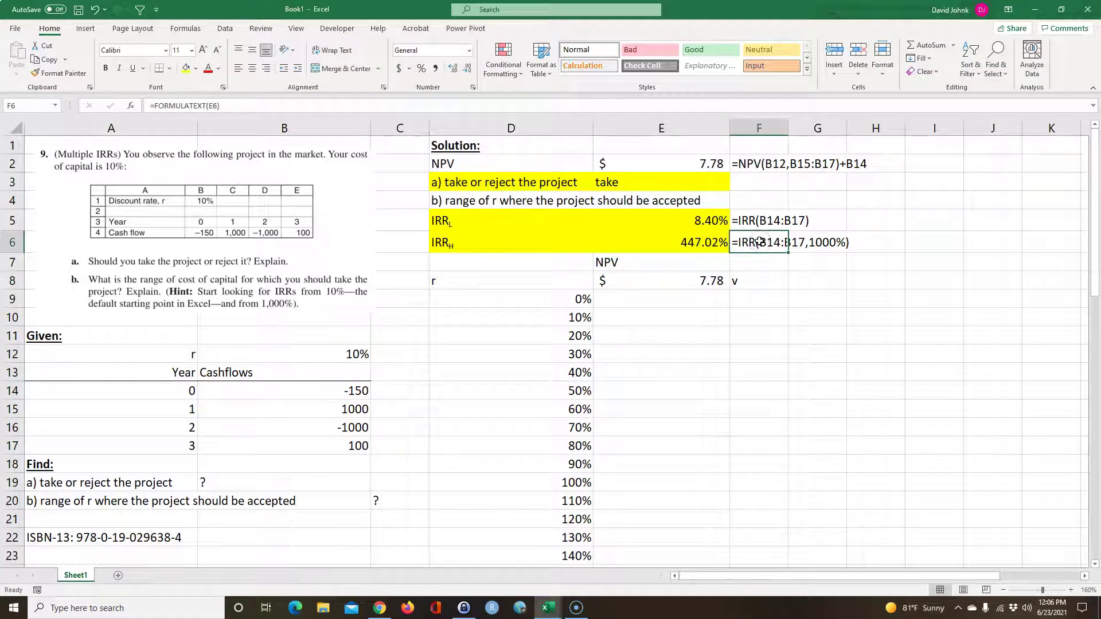
{"action": "key", "text": "ctrl+c"}
{"action": "left_click", "coordinate": [754, 281]}
{"action": "key", "text": "ctrl+v"}
{"action": "left_click", "coordinate": [712, 411]}
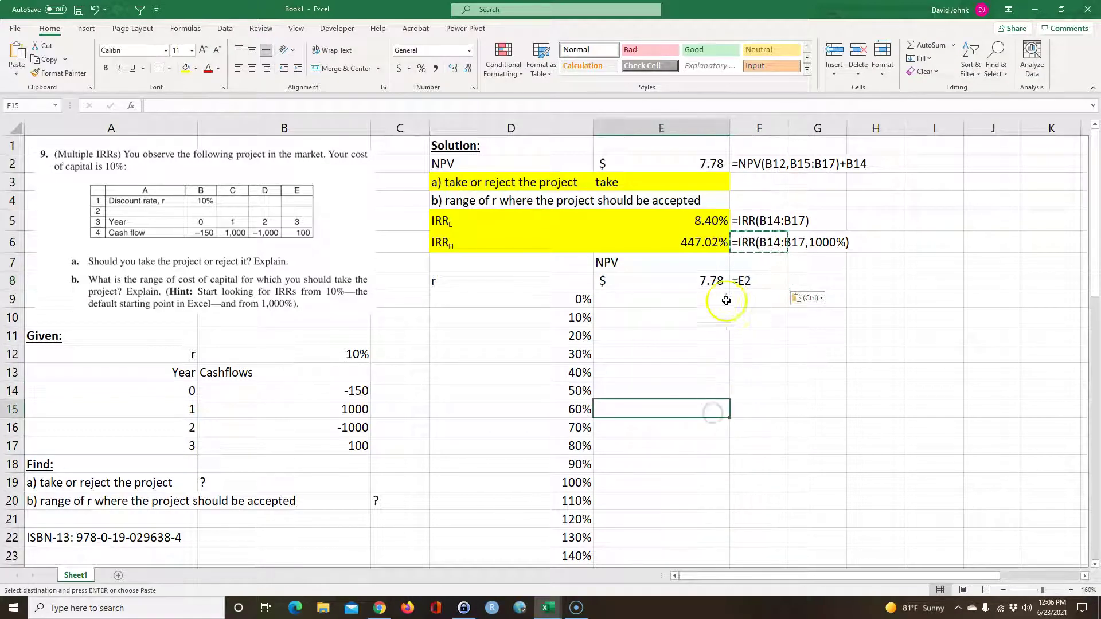
{"action": "left_click", "coordinate": [702, 283]}
Select D8:E59, the rates and NPV column, as the data table range.
{"action": "left_click_drag", "start_coordinate": [525, 163], "coordinate": [631, 164]}
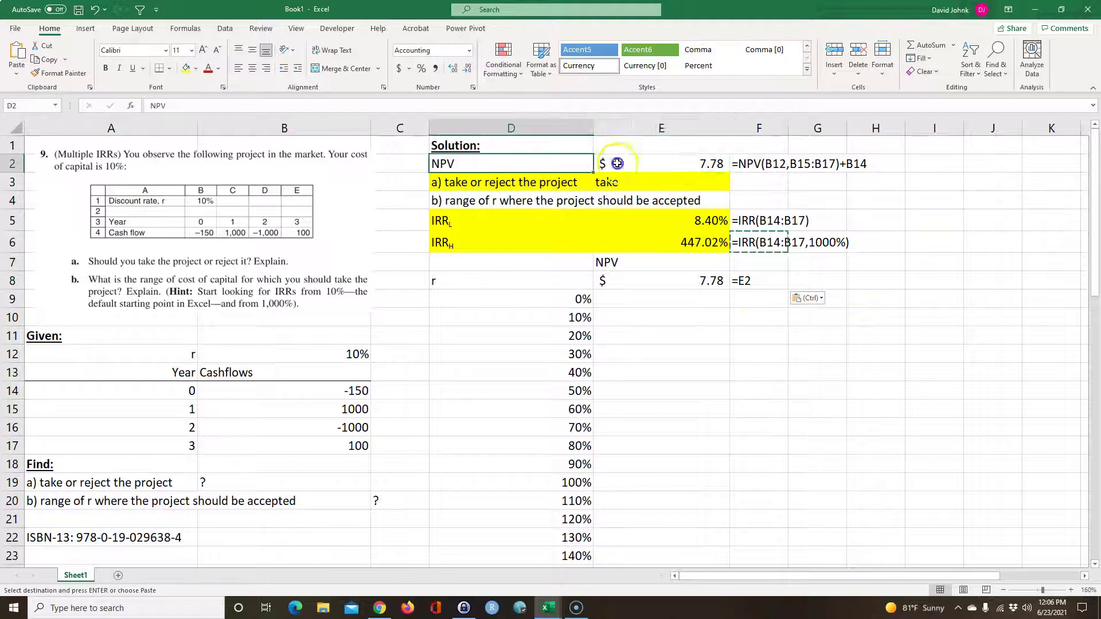
{"action": "left_click", "coordinate": [684, 281]}
{"action": "left_click_drag", "start_coordinate": [561, 302], "coordinate": [567, 409]}
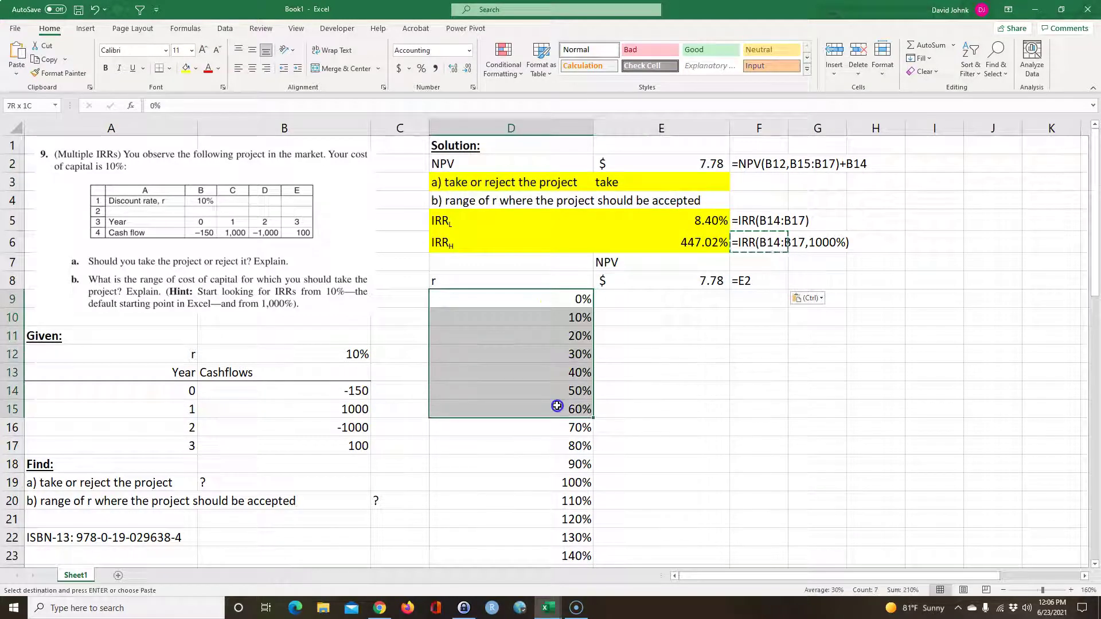
{"action": "left_click", "coordinate": [695, 395]}
{"action": "left_click", "coordinate": [590, 285]}
{"action": "left_click_drag", "start_coordinate": [599, 290], "coordinate": [647, 523]}
{"action": "scroll", "coordinate": [660, 430], "scroll_direction": "up", "scroll_amount": 12}
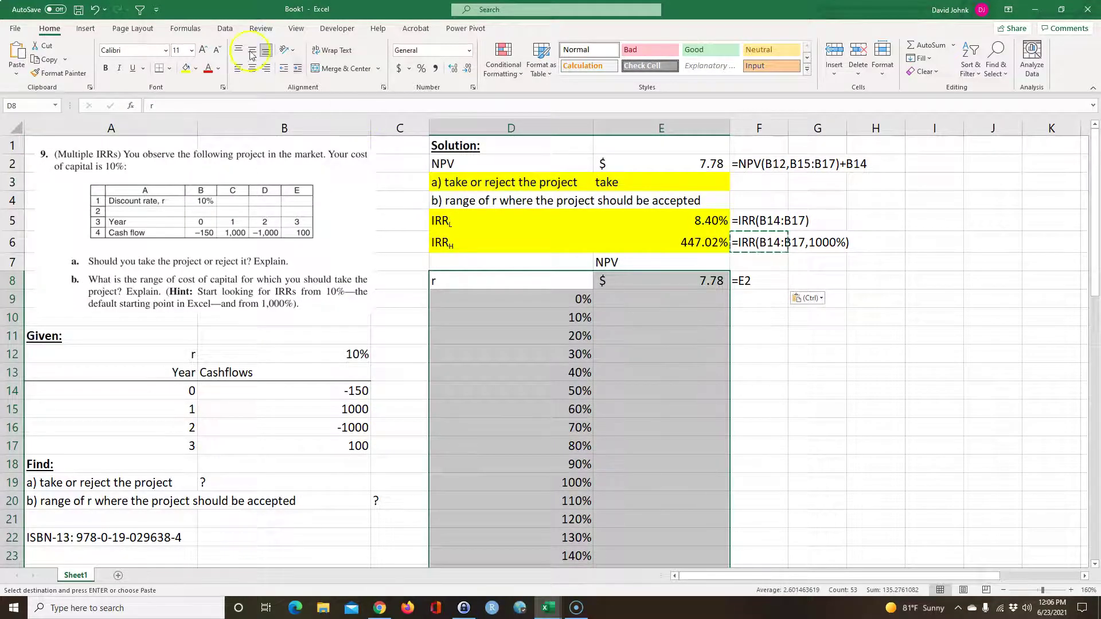
Create a one-variable What-If data table using B12 as the column input cell.
{"action": "left_click", "coordinate": [225, 28]}
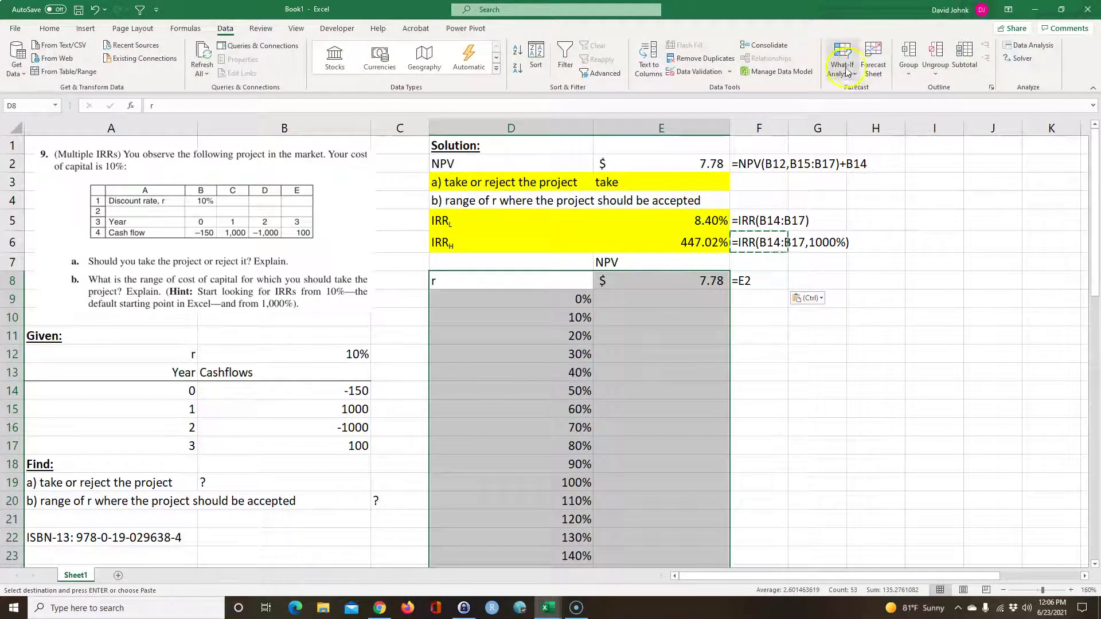
{"action": "left_click", "coordinate": [847, 71]}
{"action": "left_click", "coordinate": [873, 122]}
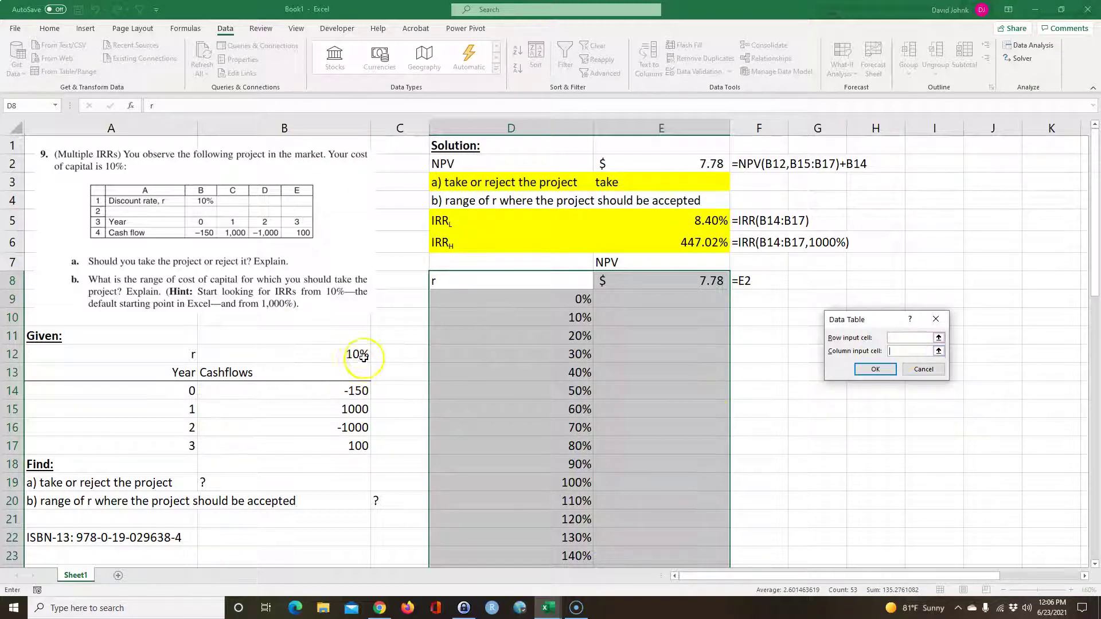
{"action": "left_click", "coordinate": [338, 354]}
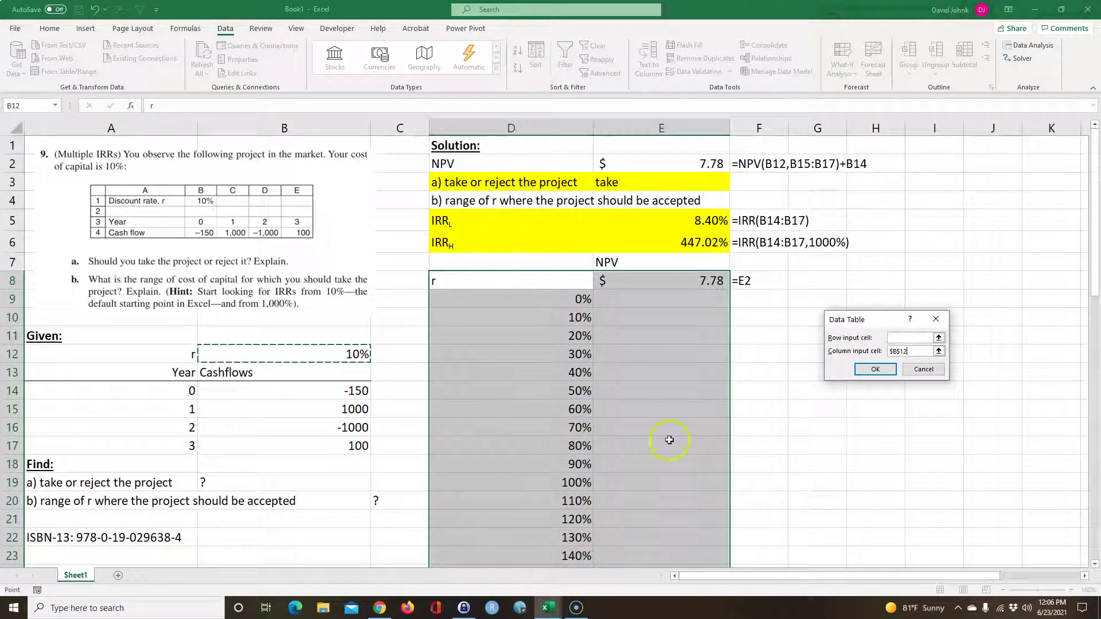
{"action": "left_click", "coordinate": [876, 371]}
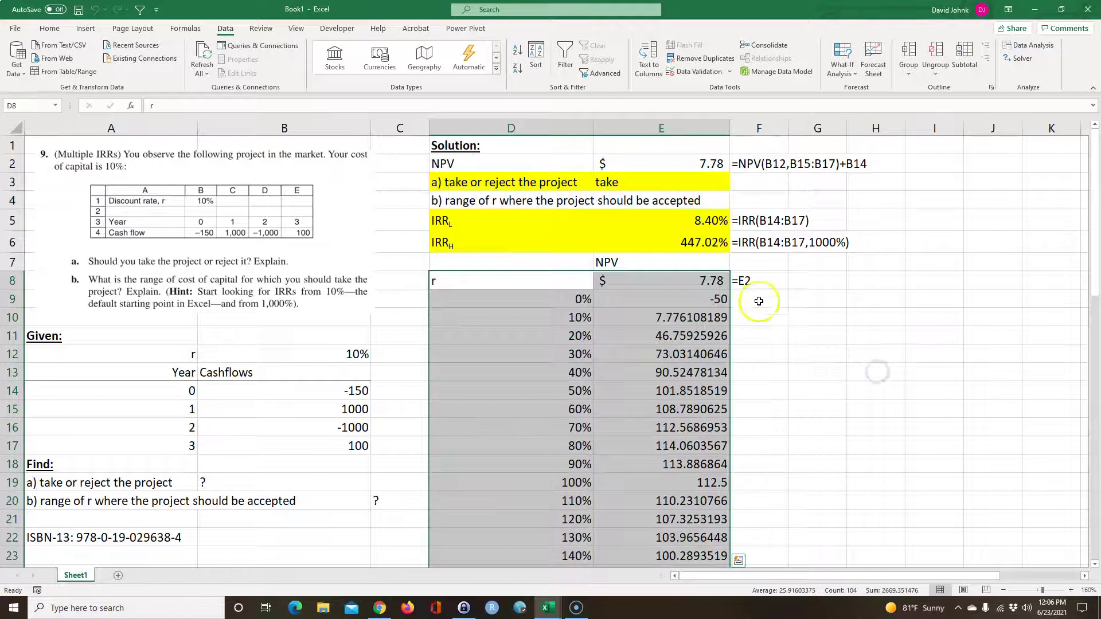
Copy E8's accounting dollar format onto the NPV results E9:E59 with Format Painter.
{"action": "left_click", "coordinate": [712, 282]}
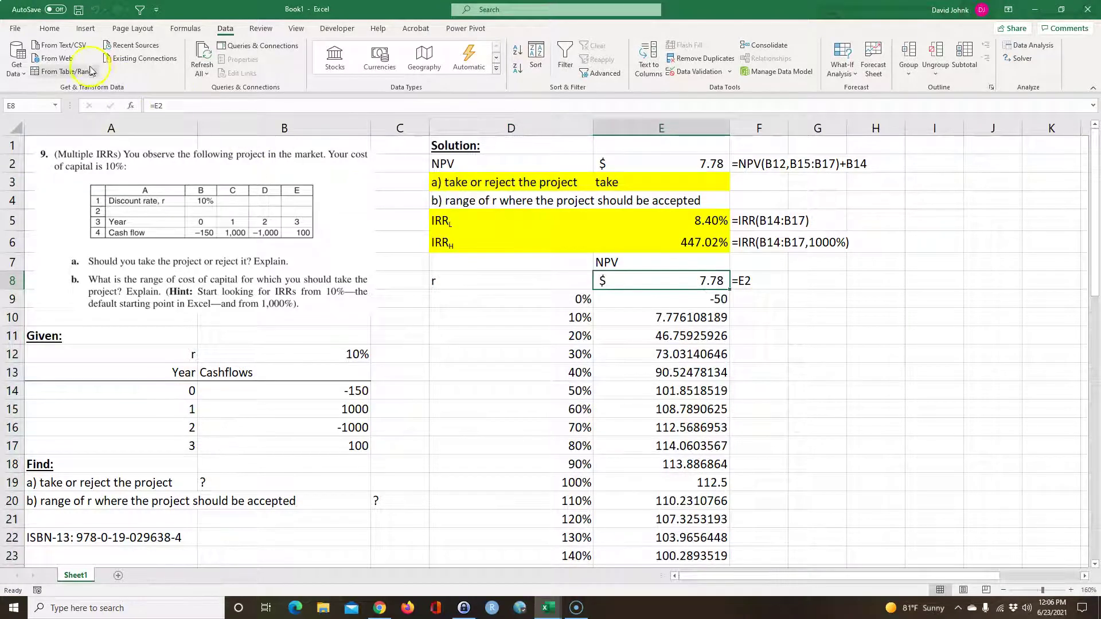
{"action": "left_click", "coordinate": [49, 28]}
{"action": "left_click", "coordinate": [63, 73]}
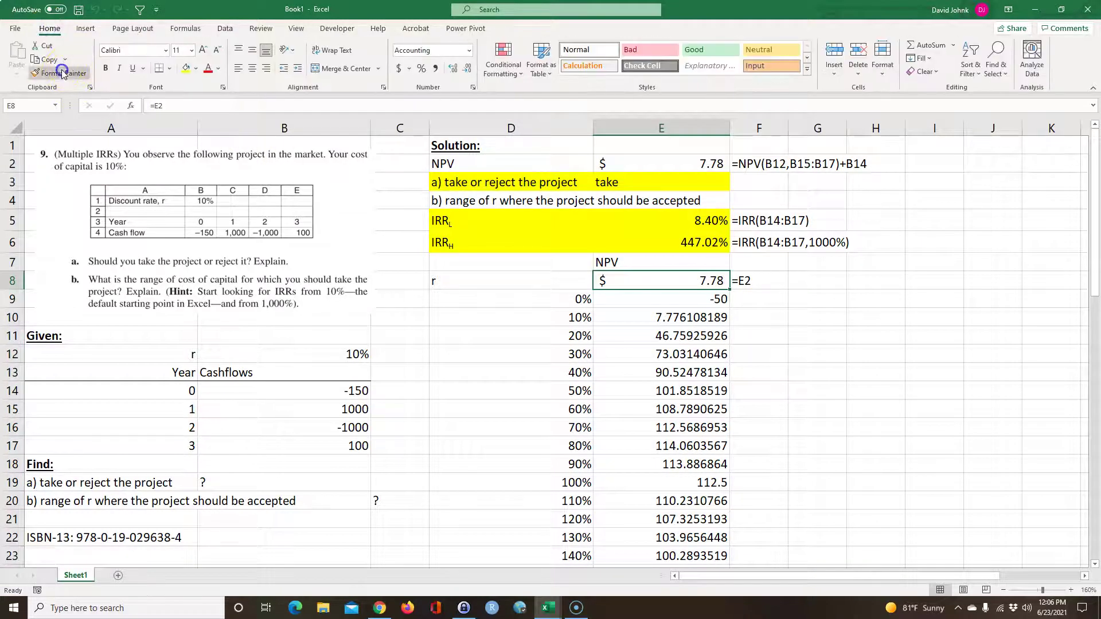
{"action": "mouse_move", "coordinate": [688, 299]}
{"action": "left_mouse_down"}
{"action": "mouse_move", "coordinate": [682, 616]}
{"action": "mouse_move", "coordinate": [664, 531]}
{"action": "left_mouse_up"}
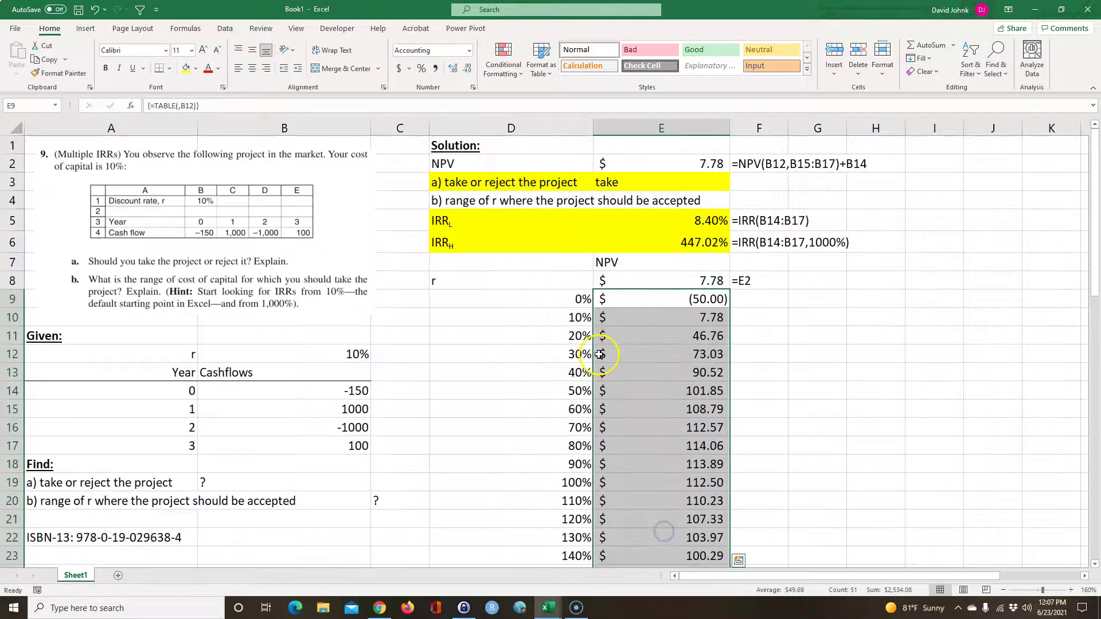
{"action": "left_click", "coordinate": [663, 445]}
{"action": "left_click", "coordinate": [664, 407]}
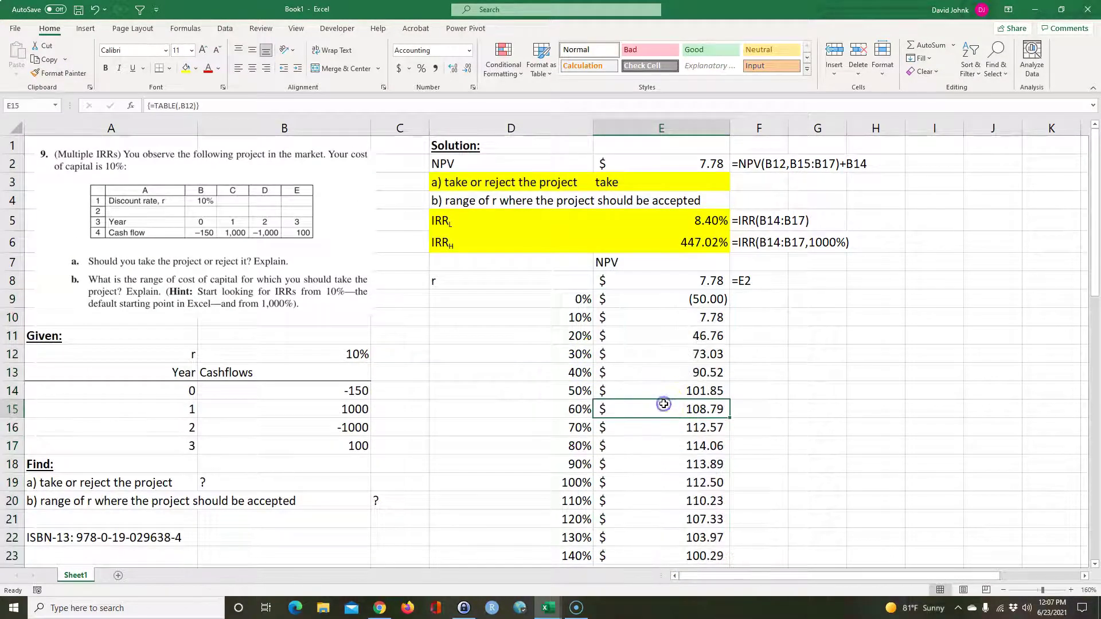
{"action": "left_click", "coordinate": [684, 305]}
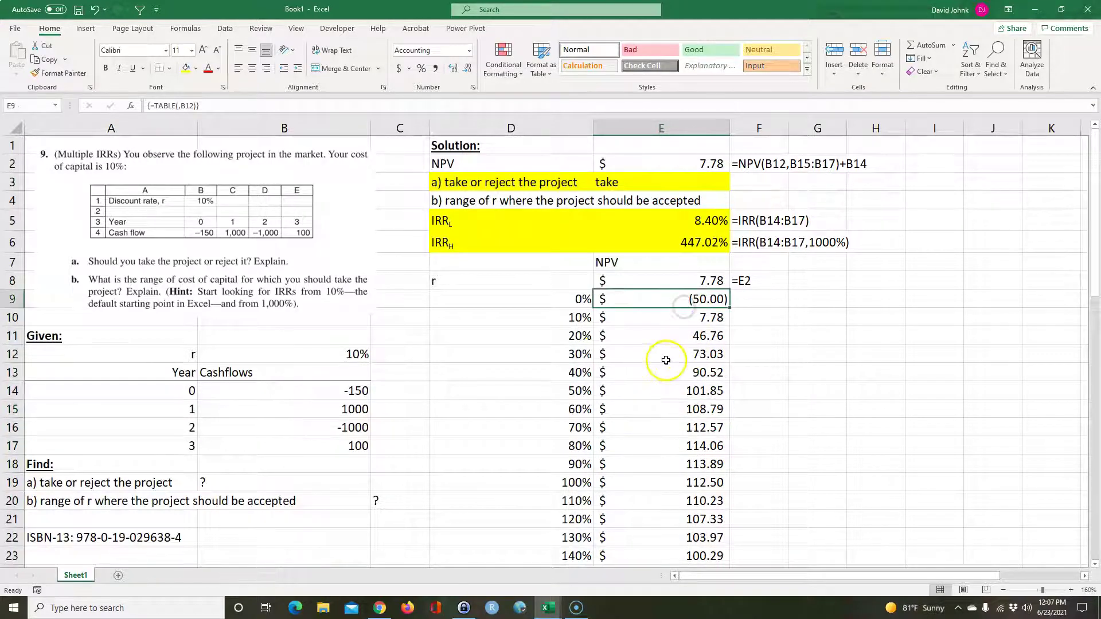
Find where NPV turns negative near 450%, then select D9:E59.
{"action": "scroll", "coordinate": [665, 359], "scroll_direction": "down", "scroll_amount": 9}
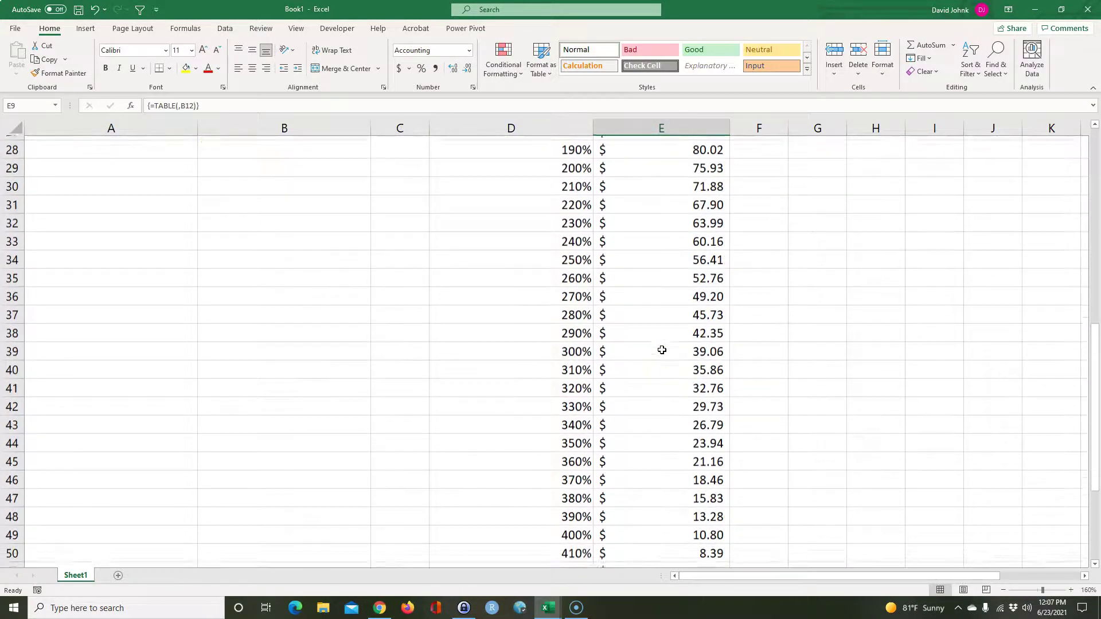
{"action": "scroll", "coordinate": [662, 349], "scroll_direction": "down", "scroll_amount": 4}
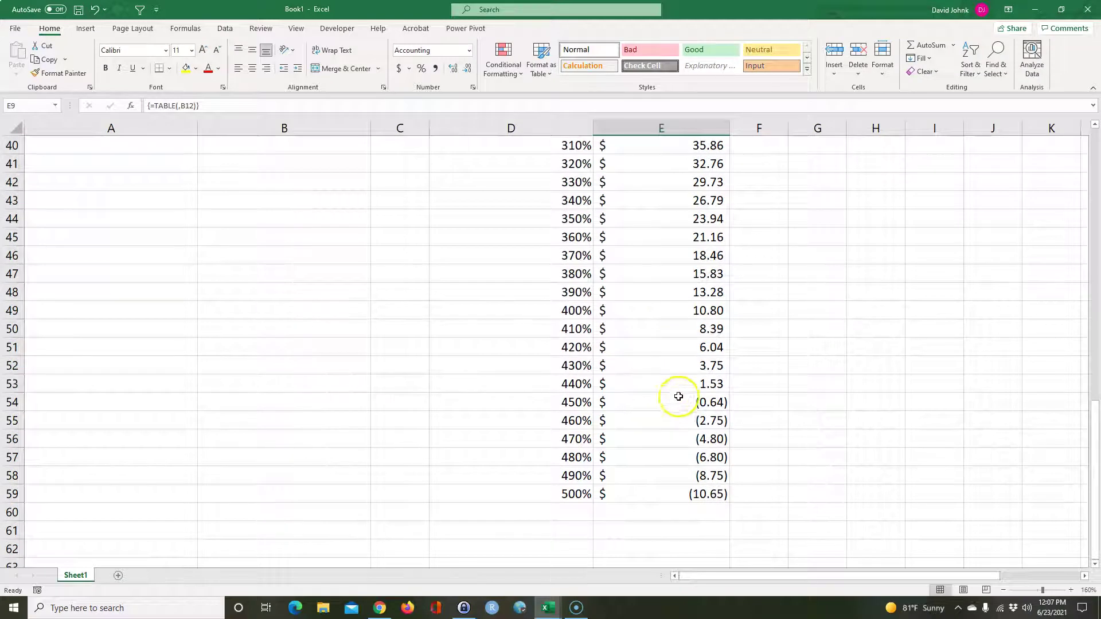
{"action": "left_click_drag", "start_coordinate": [678, 389], "coordinate": [676, 407]}
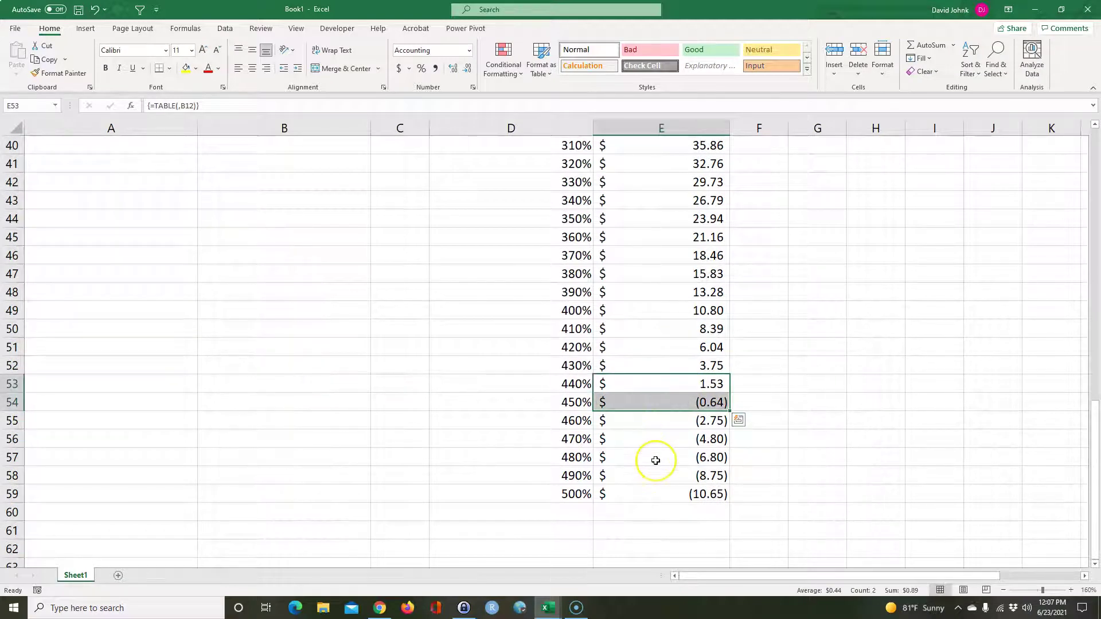
{"action": "scroll", "coordinate": [656, 459], "scroll_direction": "up", "scroll_amount": 13}
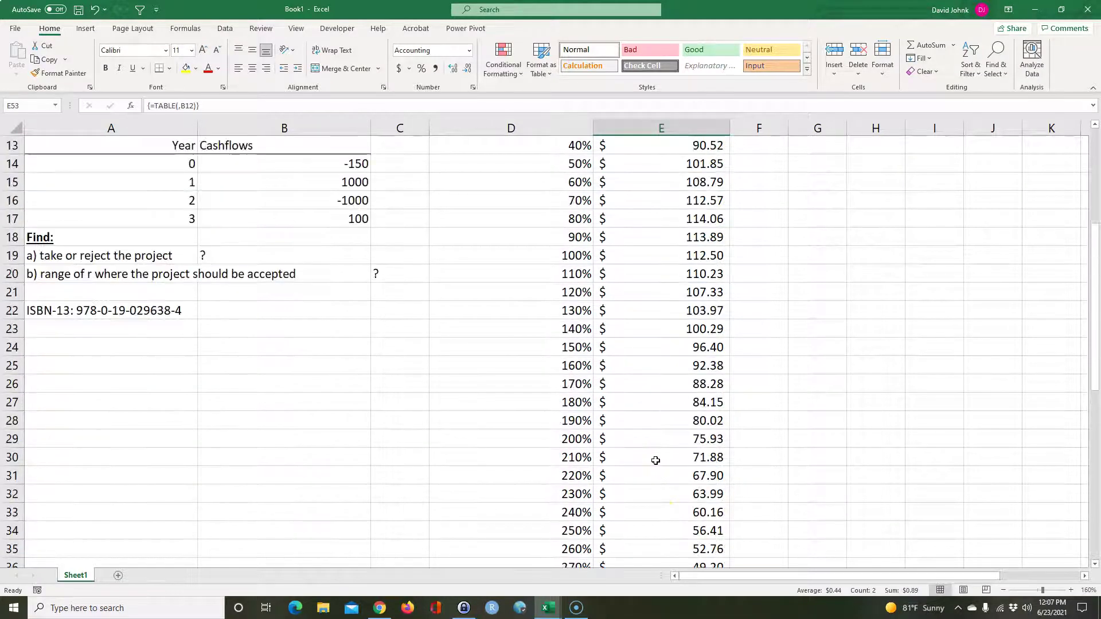
{"action": "left_click_drag", "start_coordinate": [676, 300], "coordinate": [675, 331]}
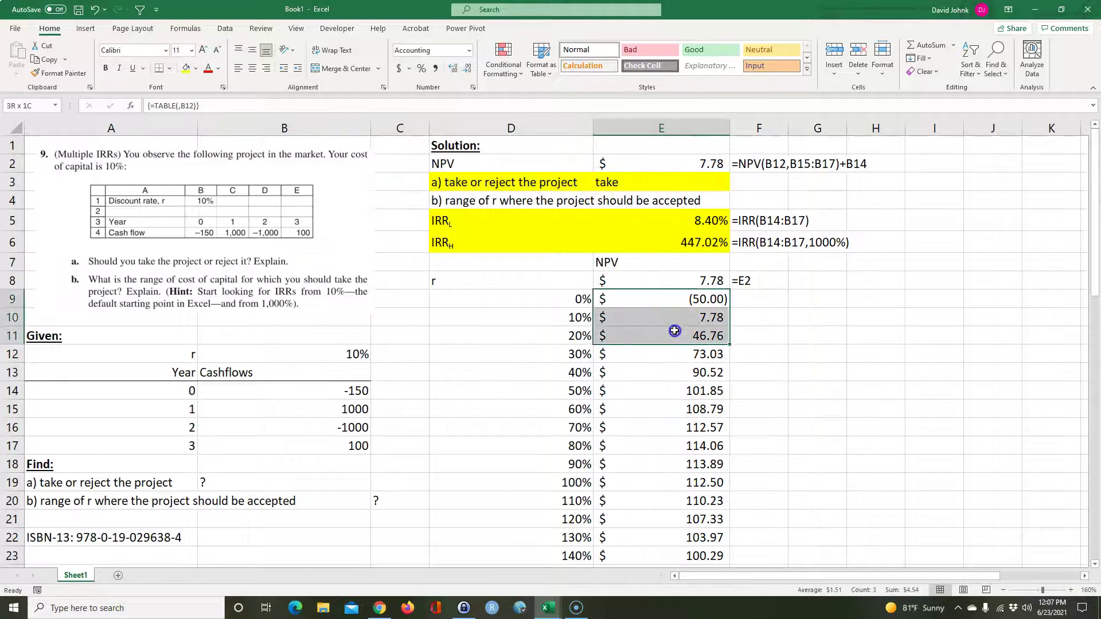
{"action": "left_click", "coordinate": [663, 358]}
{"action": "left_click_drag", "start_coordinate": [576, 299], "coordinate": [655, 523]}
Insert a Scatter with Smooth Lines and Markers chart and move it beside the solution.
{"action": "scroll", "coordinate": [360, 222], "scroll_direction": "up", "scroll_amount": 9}
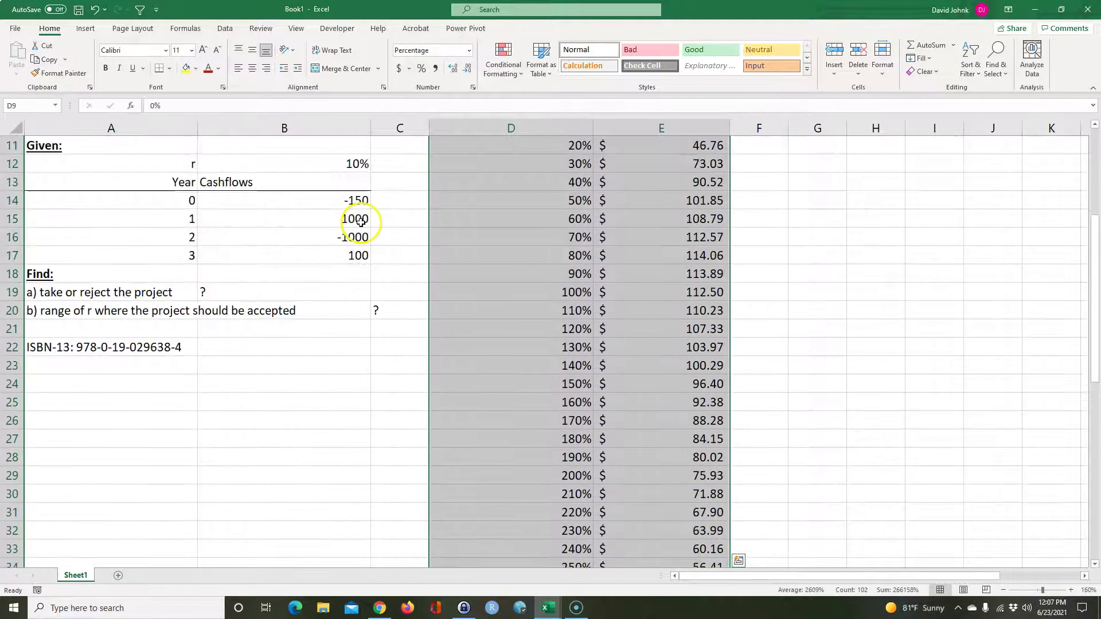
{"action": "scroll", "coordinate": [361, 222], "scroll_direction": "up", "scroll_amount": 4}
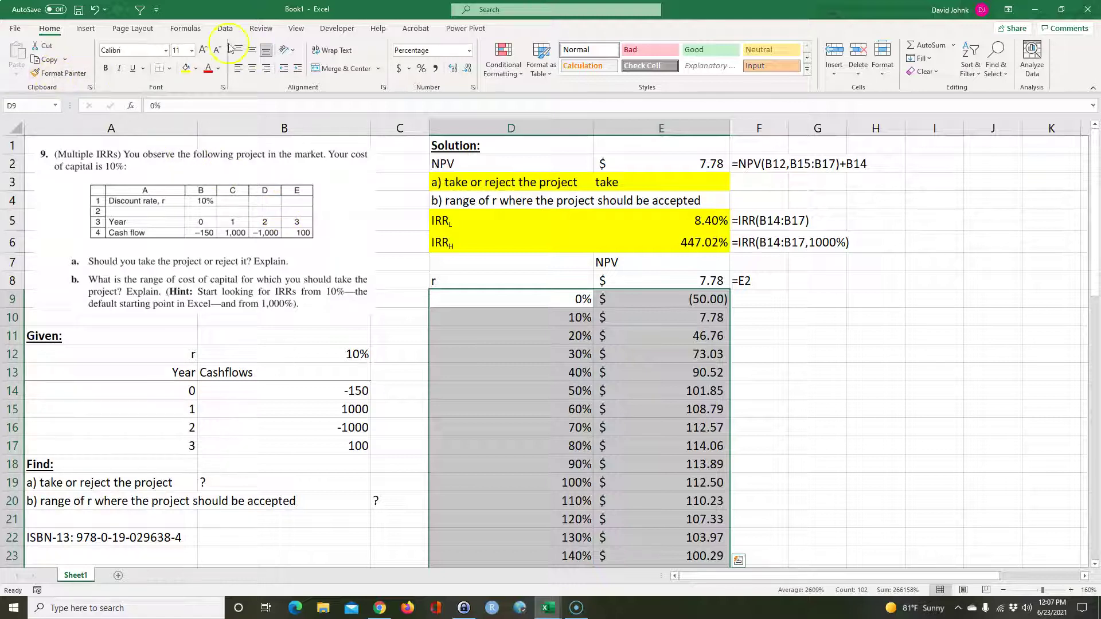
{"action": "left_click", "coordinate": [89, 32]}
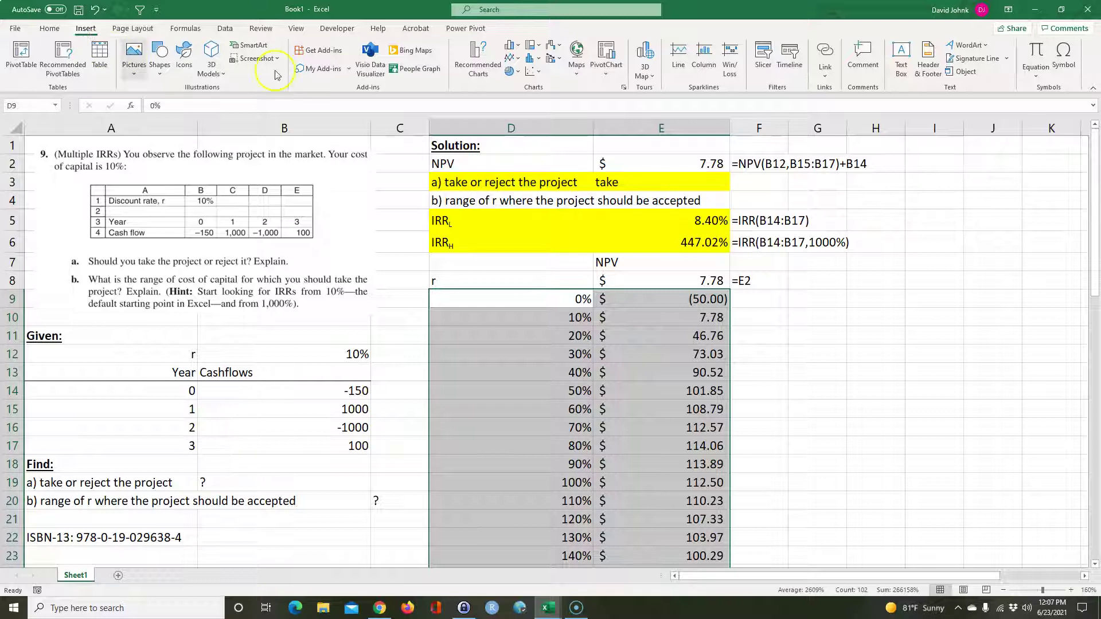
{"action": "left_click", "coordinate": [531, 73]}
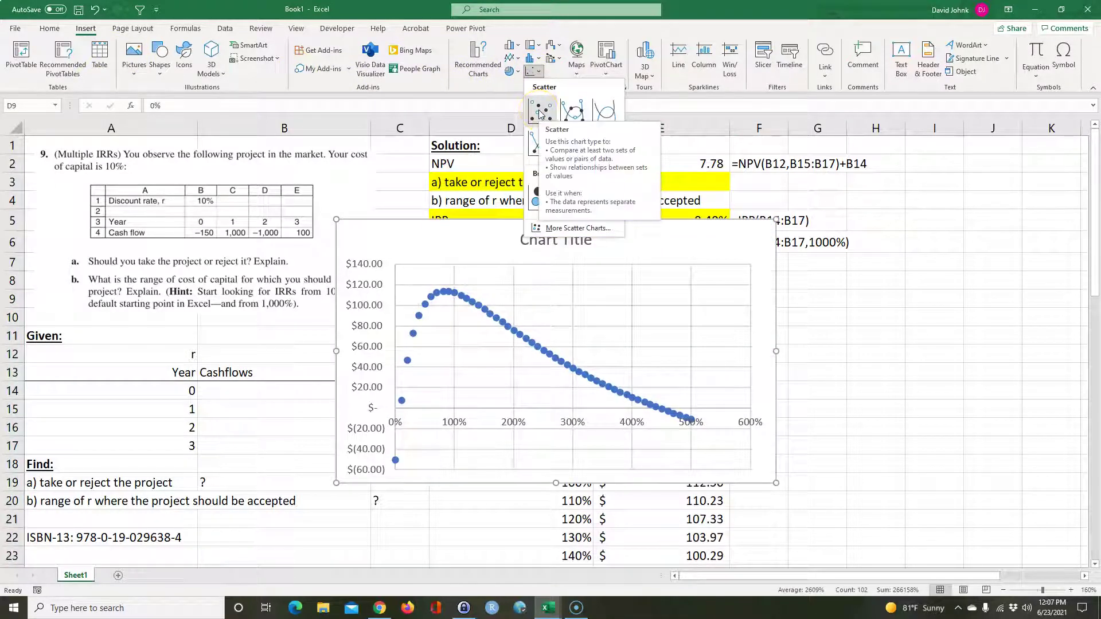
{"action": "left_click", "coordinate": [569, 107]}
{"action": "left_click_drag", "start_coordinate": [428, 238], "coordinate": [538, 301]}
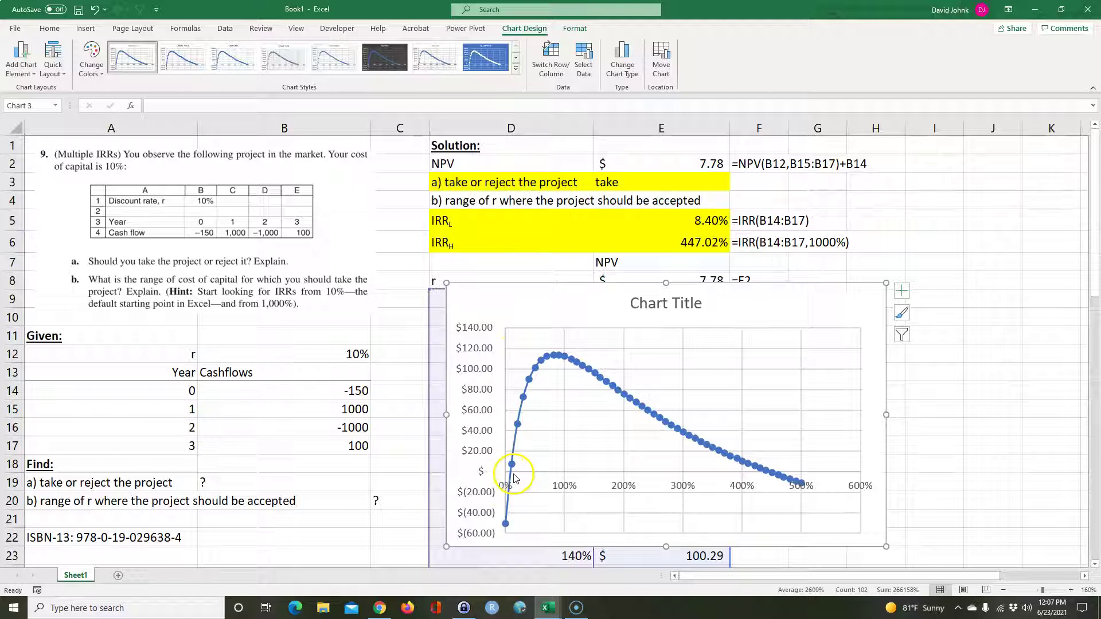
Rename the chart title to 'NPV Chart'.
{"action": "mouse_move", "coordinate": [515, 479]}
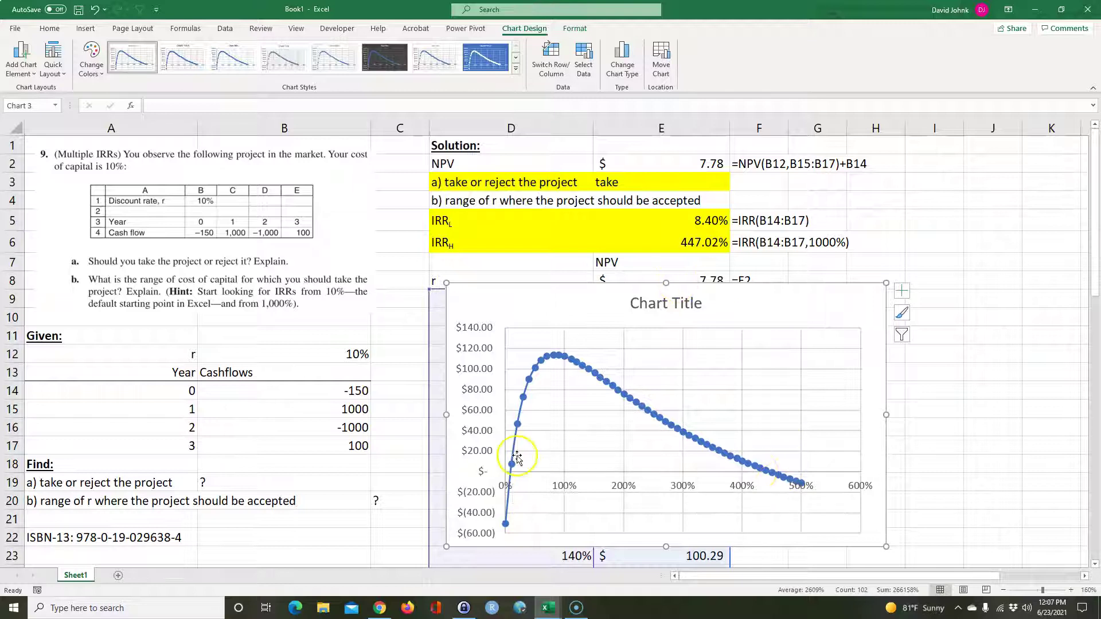
{"action": "left_click", "coordinate": [662, 303]}
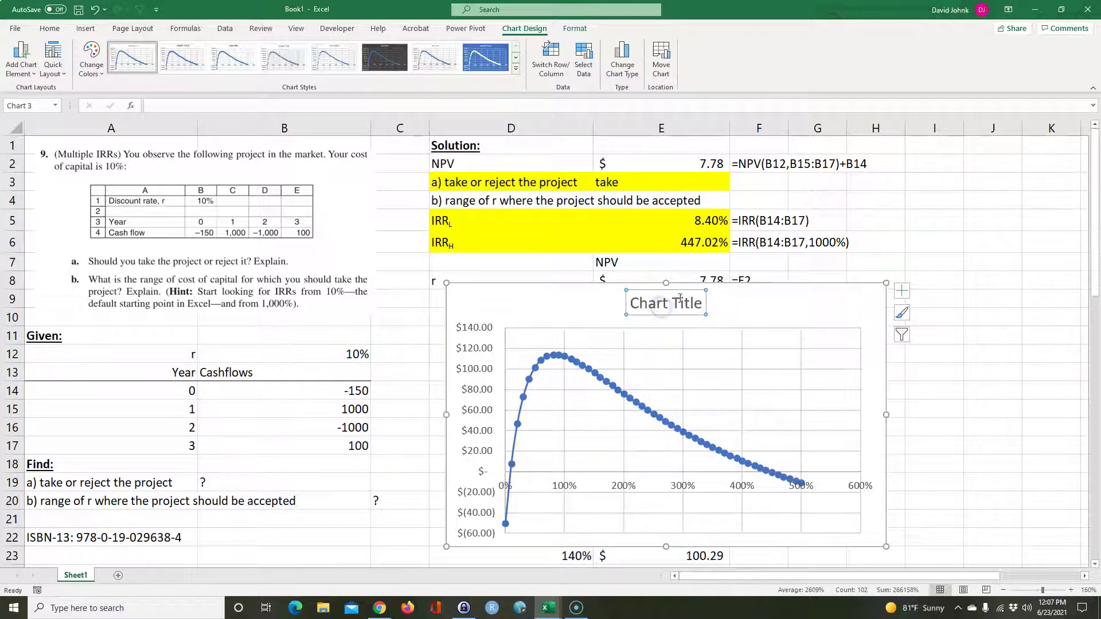
{"action": "left_click_drag", "start_coordinate": [630, 304], "coordinate": [705, 303]}
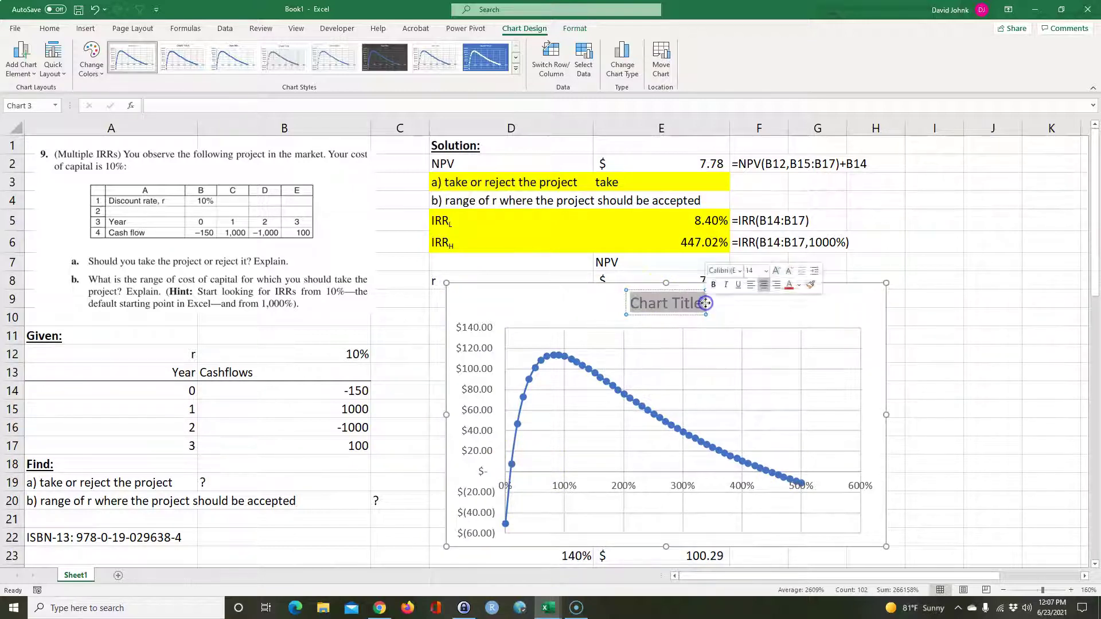
{"action": "type", "text": "NPV Chap"}
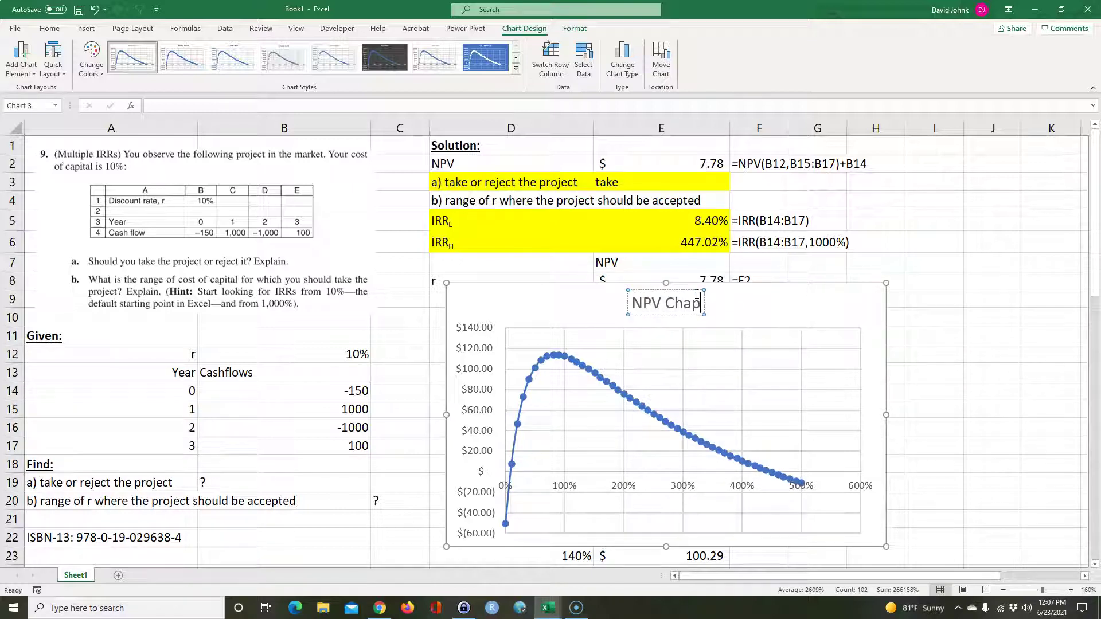
{"action": "key", "text": "BackSpace"}
{"action": "type", "text": "rt"}
{"action": "key", "text": "Return"}
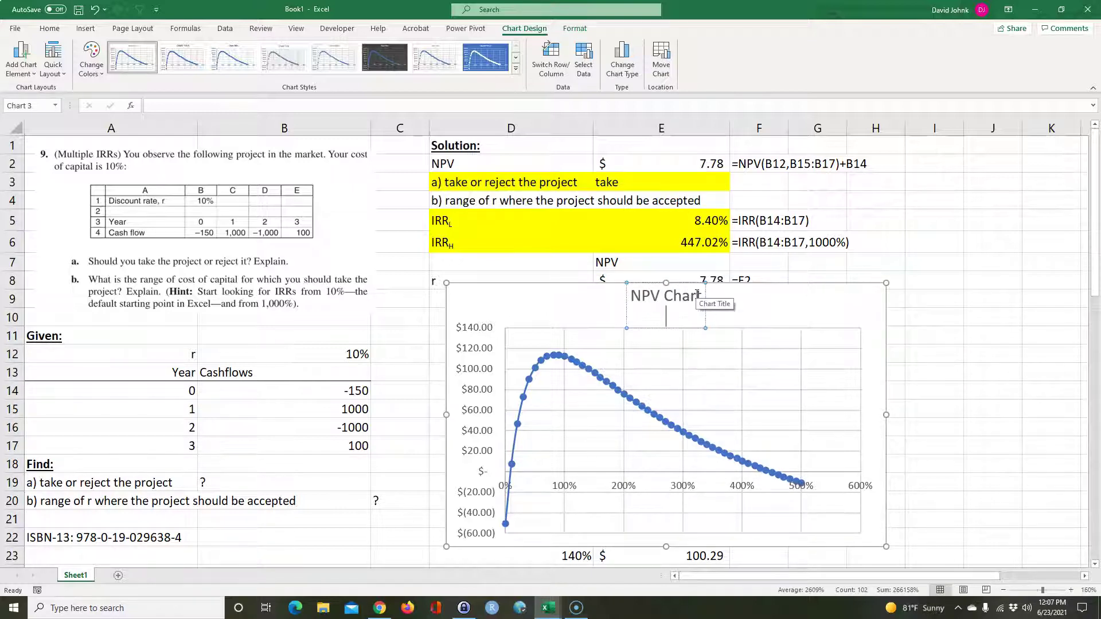
{"action": "left_click", "coordinate": [748, 301]}
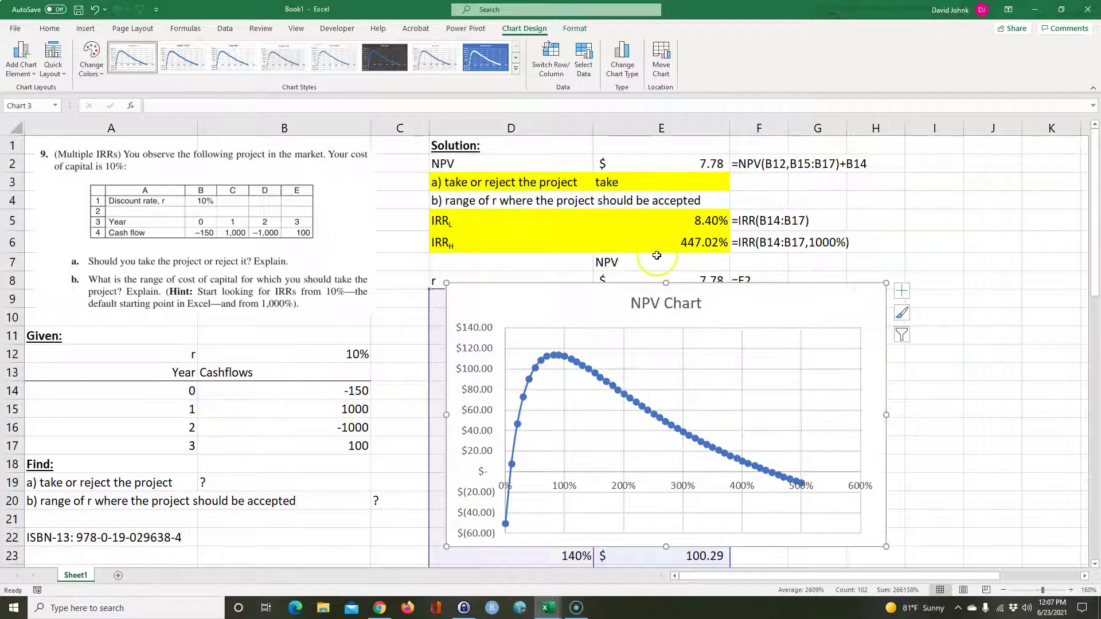
Nudge the NPV Chart slightly up and to the right.
{"action": "left_click", "coordinate": [664, 236]}
{"action": "left_click", "coordinate": [711, 214]}
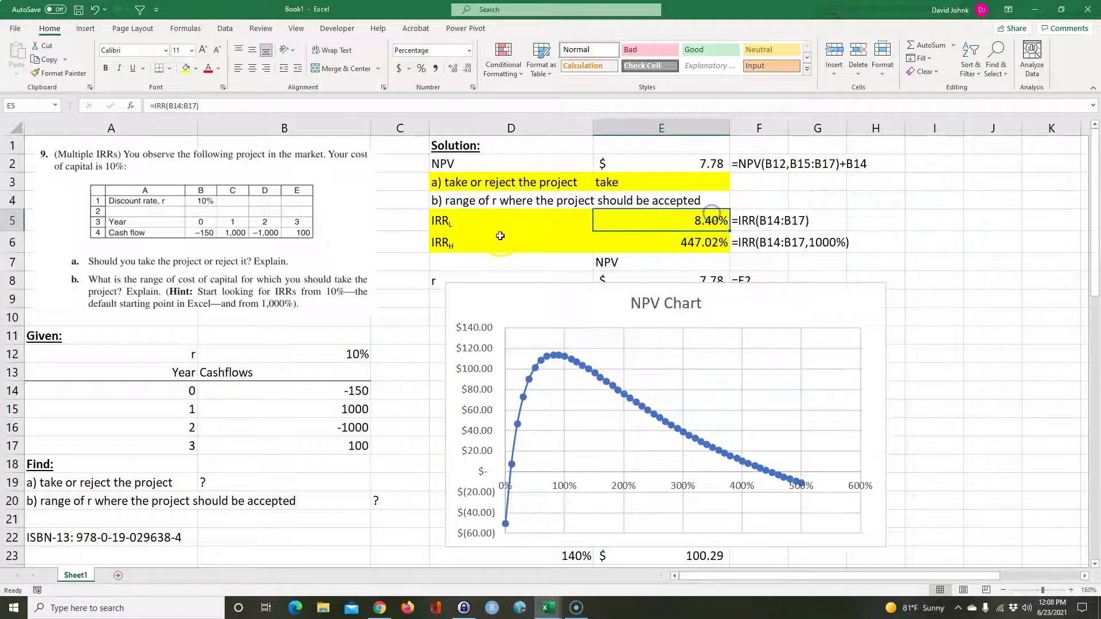
{"action": "left_click", "coordinate": [660, 155]}
{"action": "left_click", "coordinate": [496, 161]}
{"action": "left_click", "coordinate": [658, 356]}
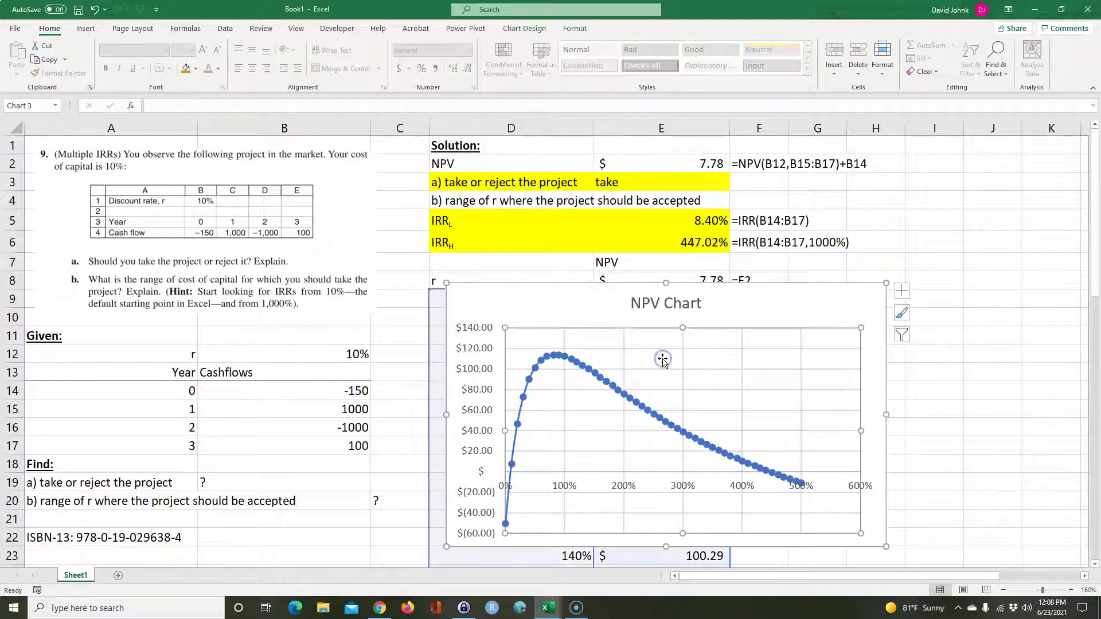
{"action": "mouse_move", "coordinate": [543, 324]}
{"action": "left_mouse_down"}
{"action": "mouse_move", "coordinate": [536, 341]}
{"action": "mouse_move", "coordinate": [450, 336]}
{"action": "mouse_move", "coordinate": [529, 300]}
{"action": "mouse_move", "coordinate": [559, 309]}
{"action": "left_mouse_up"}
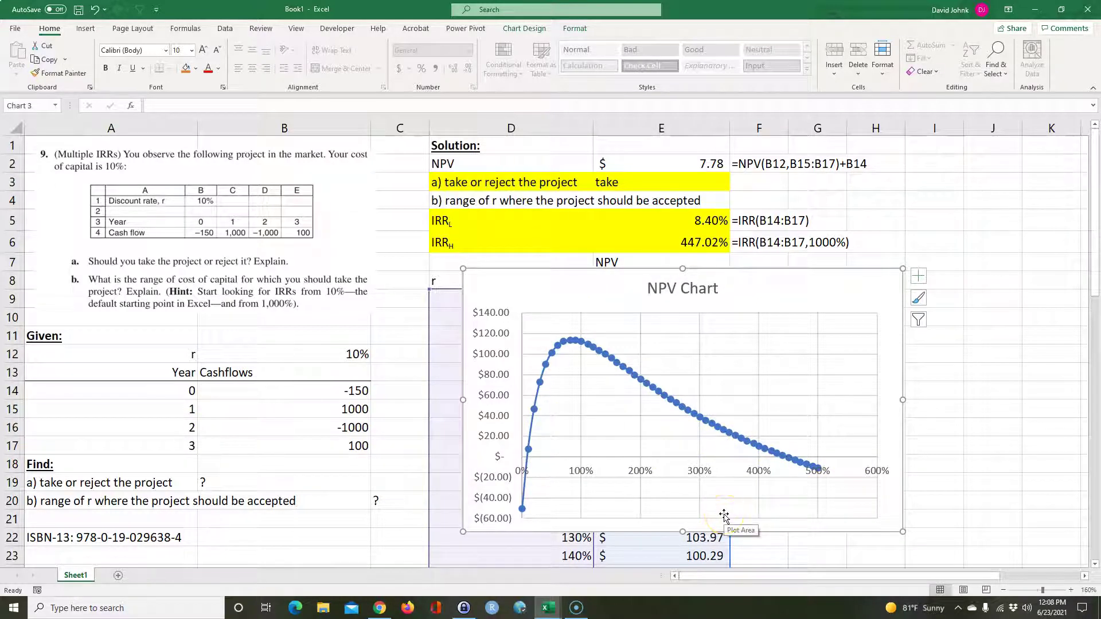
Review the rate in B12, the NPV in E2 and the IRRs in E5:E6.
{"action": "left_click", "coordinate": [357, 352]}
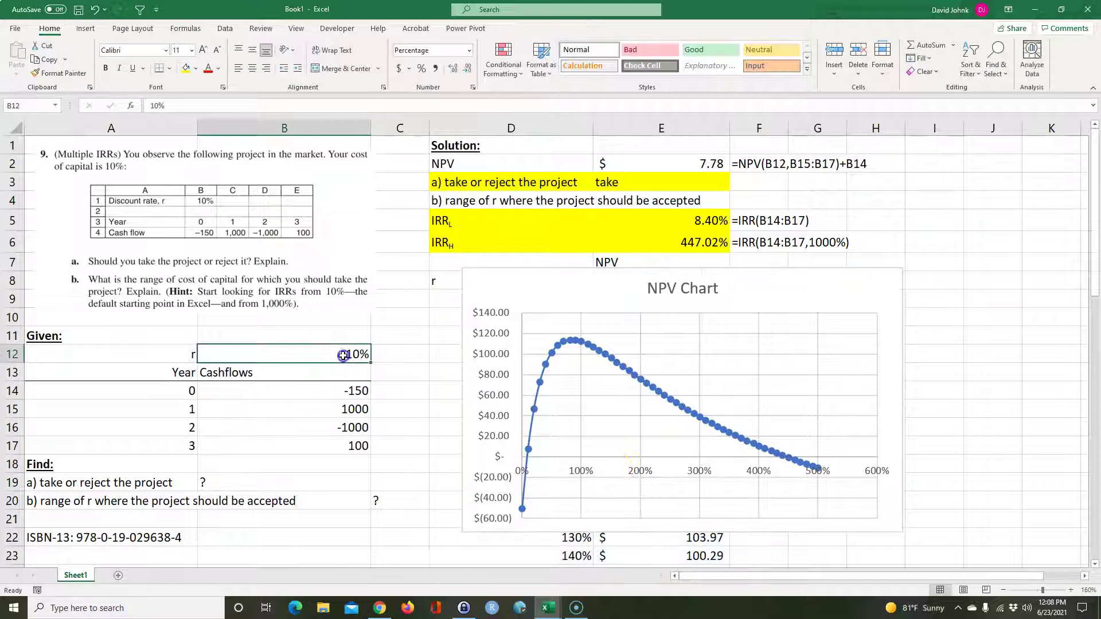
{"action": "left_click", "coordinate": [690, 165]}
{"action": "left_click_drag", "start_coordinate": [699, 217], "coordinate": [698, 241]}
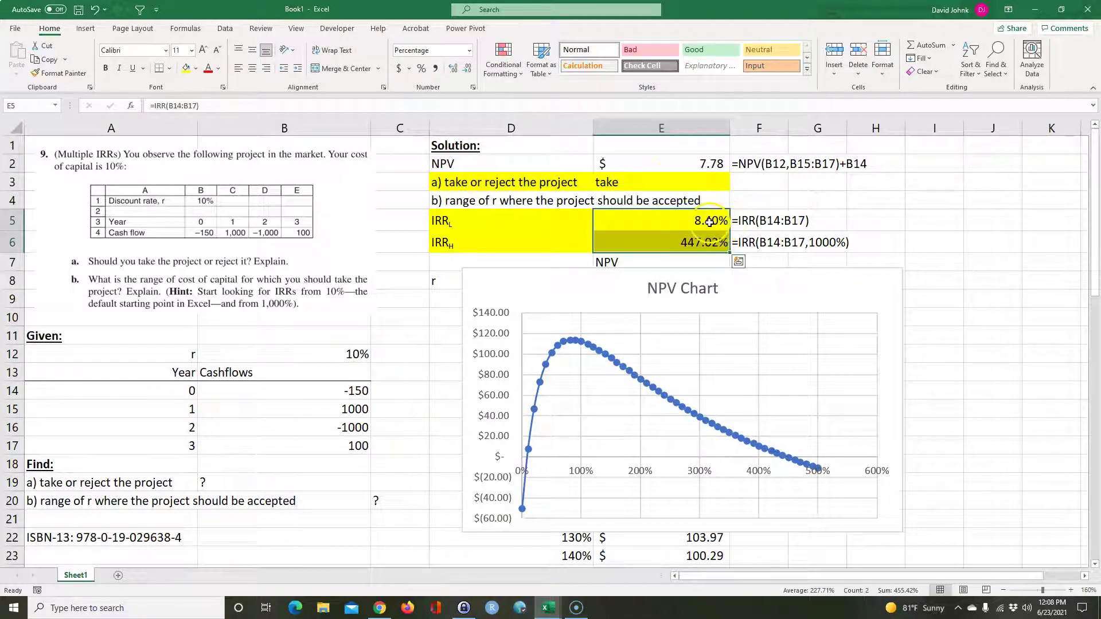
{"action": "mouse_move", "coordinate": [693, 227]}
{"action": "left_mouse_down"}
{"action": "mouse_move", "coordinate": [688, 240]}
{"action": "mouse_move", "coordinate": [708, 224]}
{"action": "mouse_move", "coordinate": [717, 242]}
{"action": "left_mouse_up"}
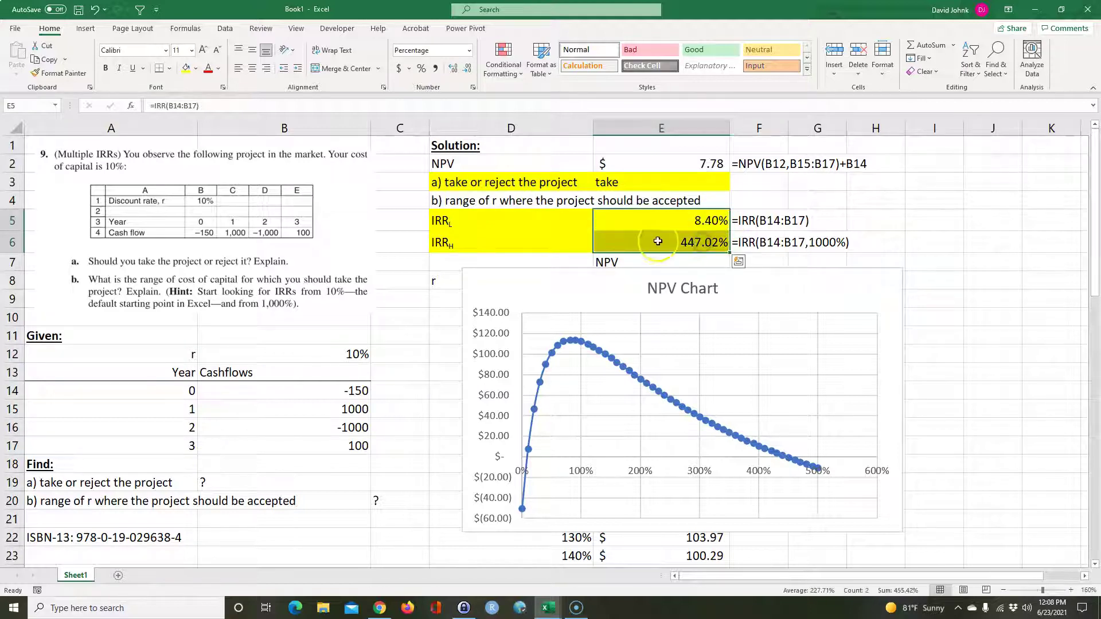
{"action": "left_click", "coordinate": [443, 318]}
{"action": "left_click", "coordinate": [985, 328]}
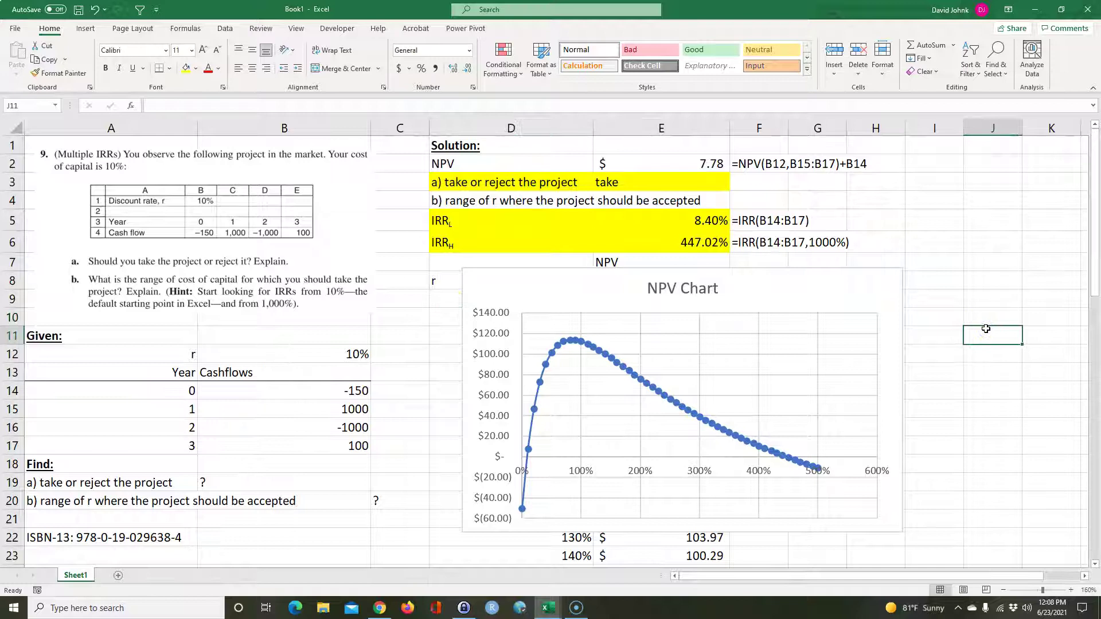